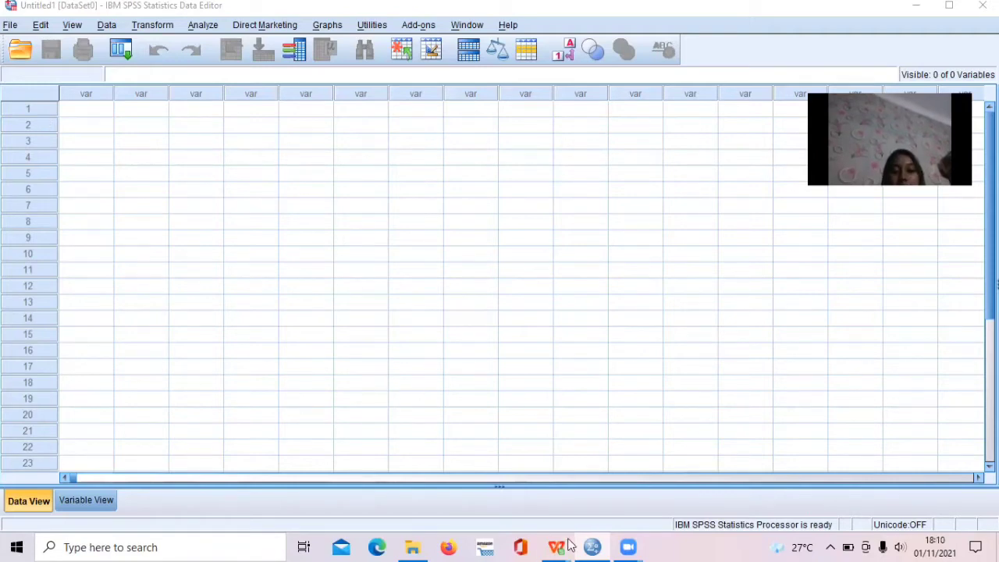
# Switch to the SOAL UJIAN PRAKTIK SPSS workbook in WPS Office and review its PETUNJUK and DATA sheets.
pyautogui.moveTo(568, 546)
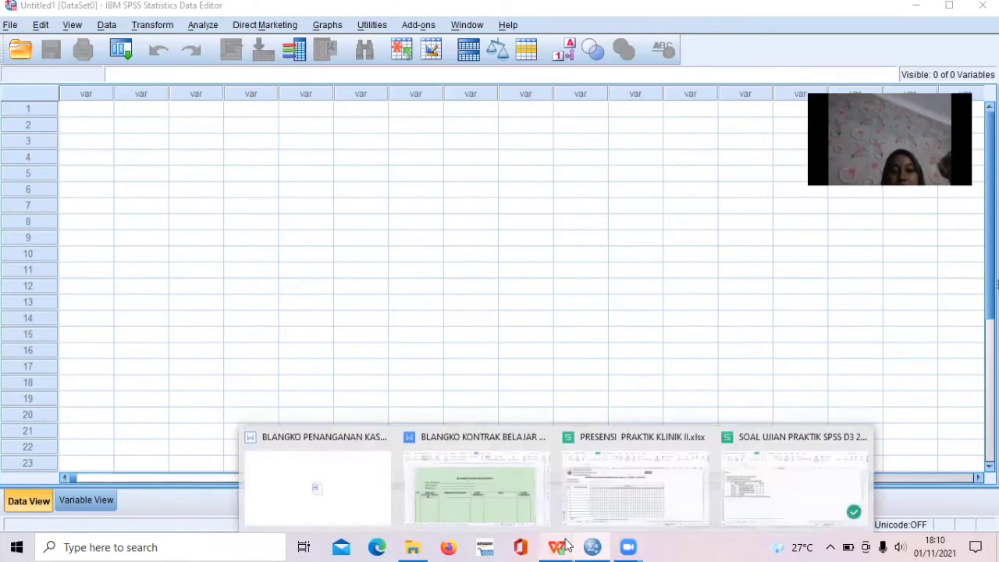
pyautogui.click(824, 476)
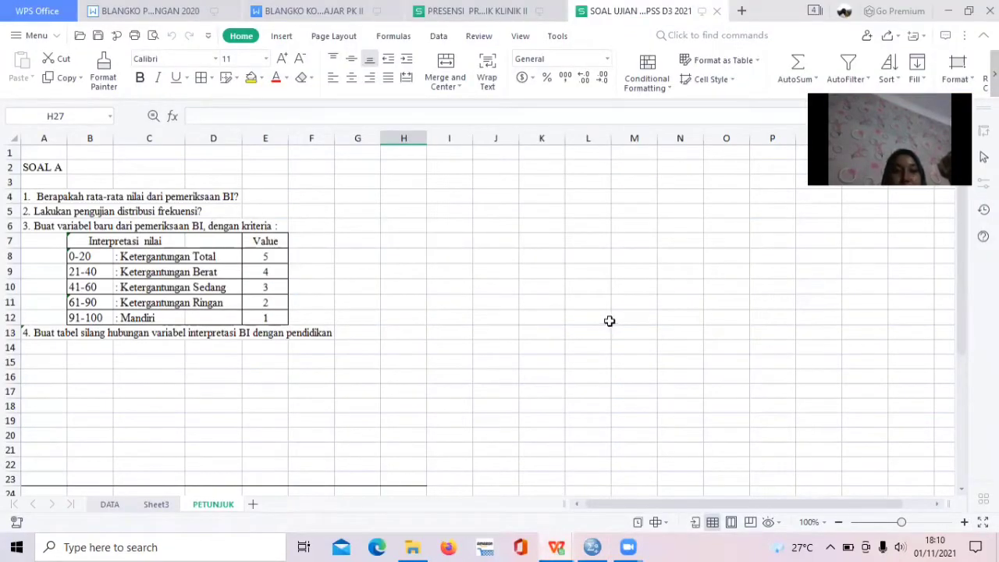
pyautogui.click(110, 504)
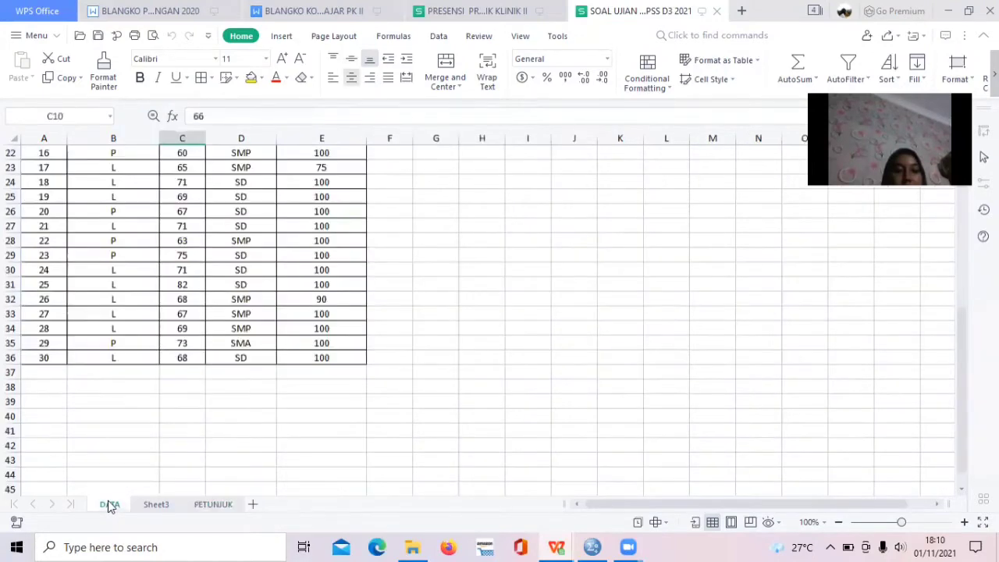
pyautogui.click(213, 504)
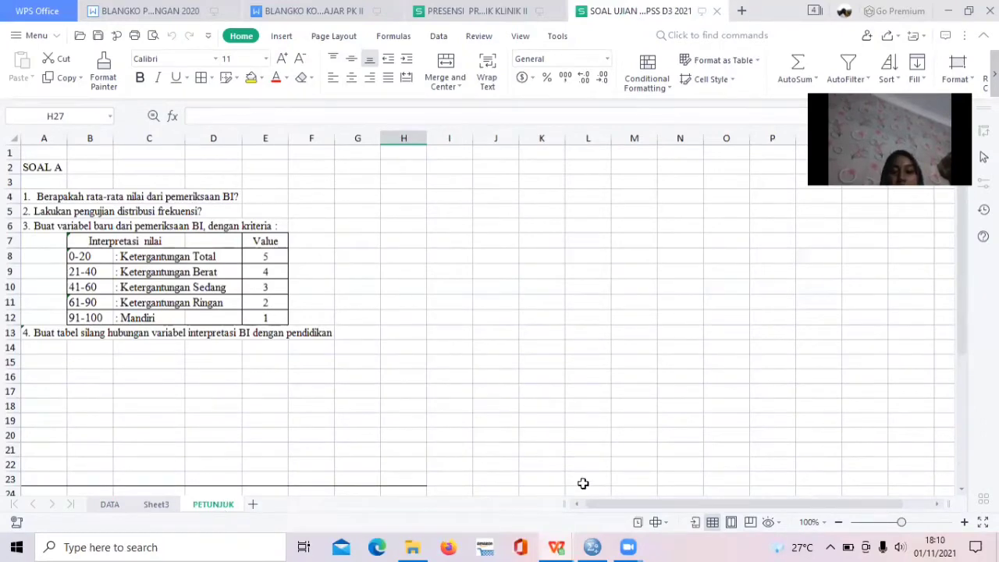
# Switch to SPSS Statistics and open the Excel file SOAL UJIAN PRAKTIK SPSS D3 2021 - Copy.xlsx from the Desktop as data.
pyautogui.click(596, 545)
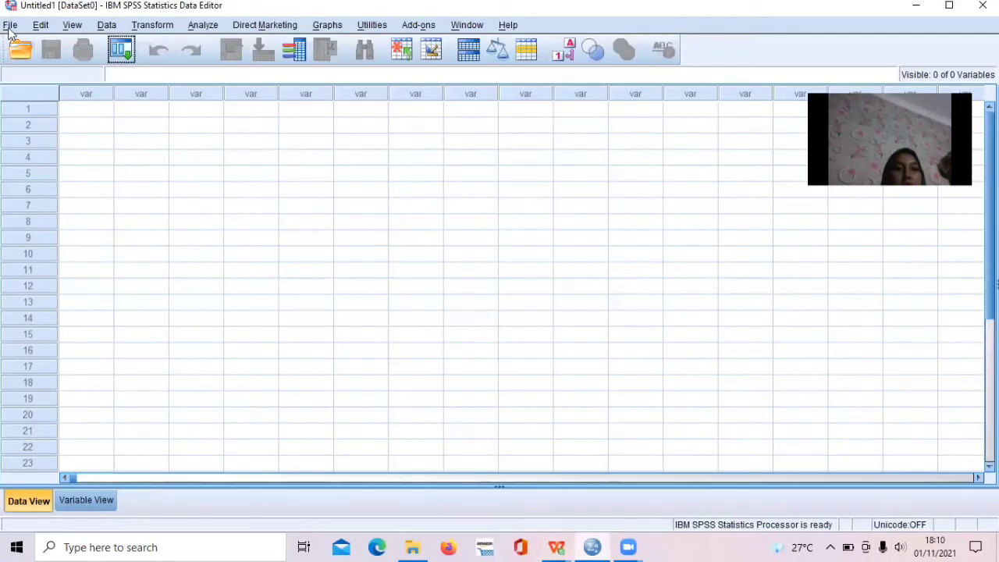
pyautogui.click(10, 25)
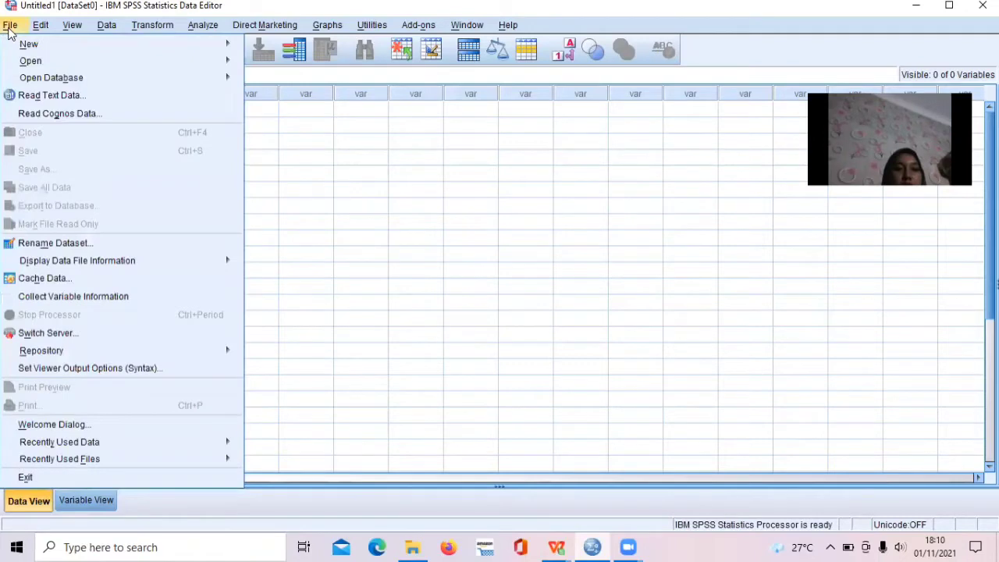
pyautogui.moveTo(45, 62)
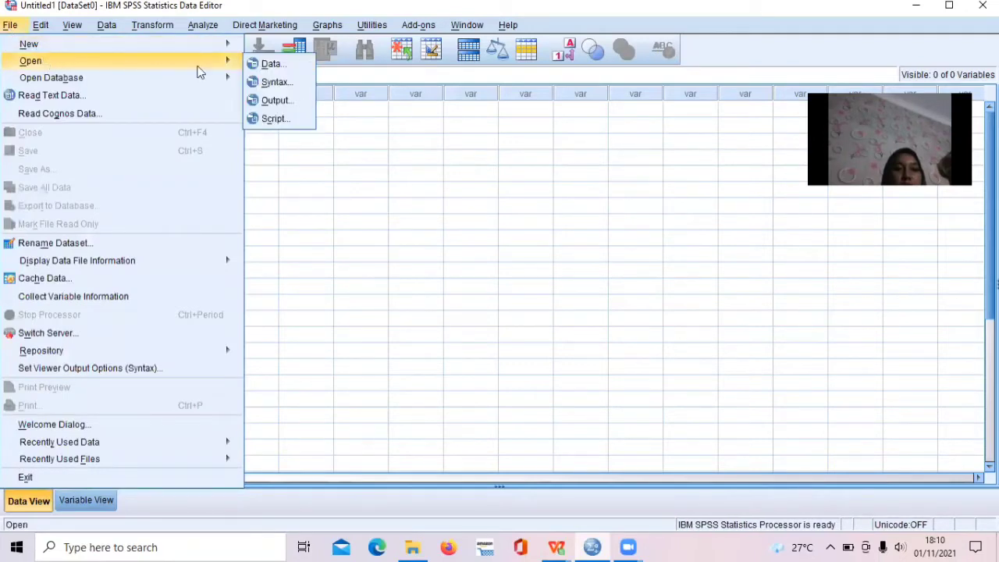
pyautogui.click(278, 67)
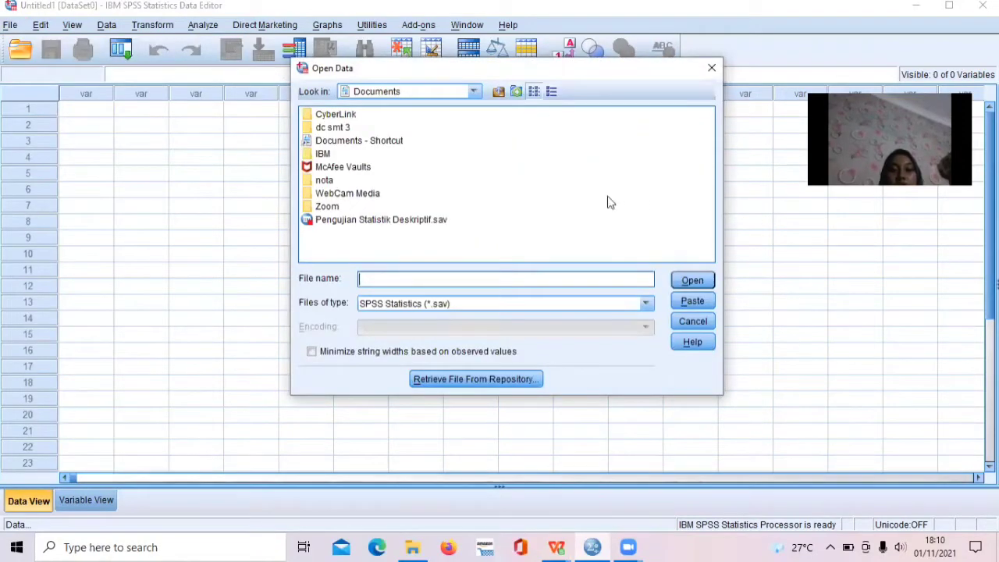
pyautogui.click(604, 304)
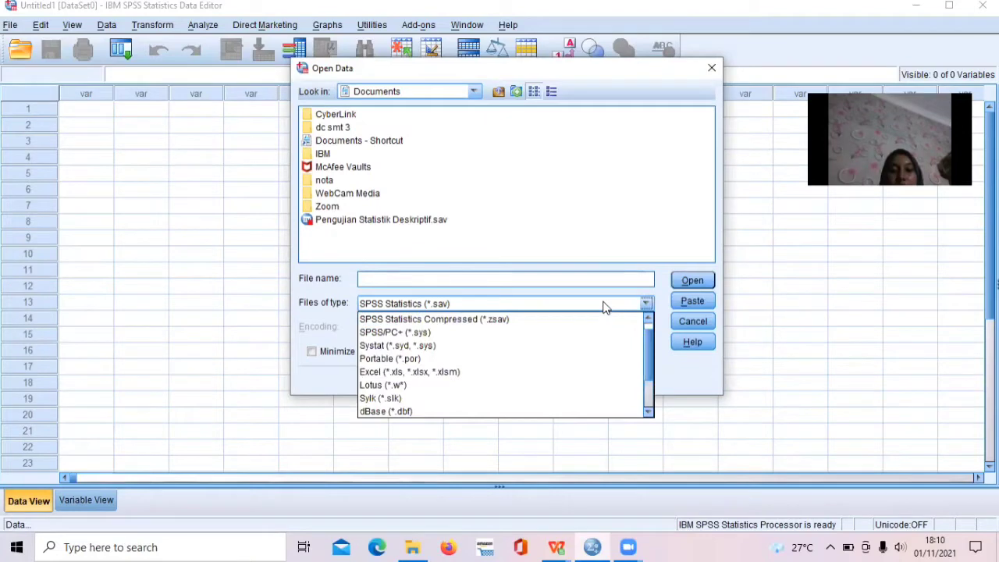
pyautogui.click(490, 372)
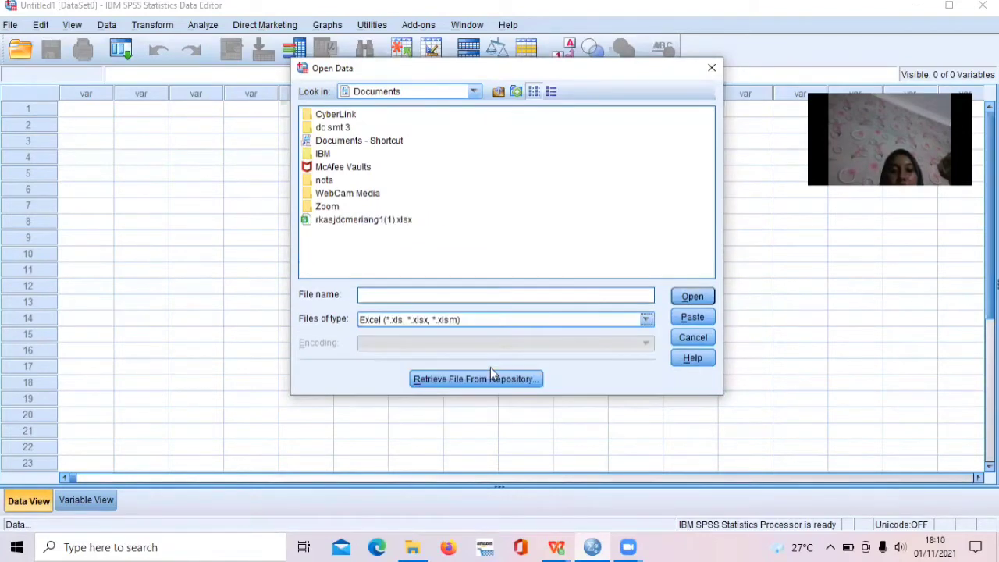
pyautogui.click(473, 92)
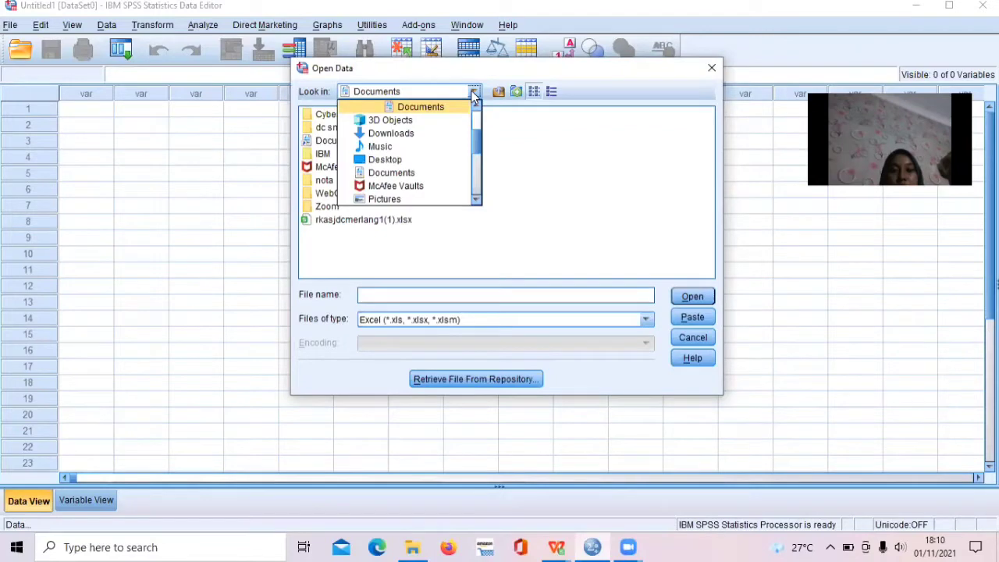
pyautogui.click(449, 160)
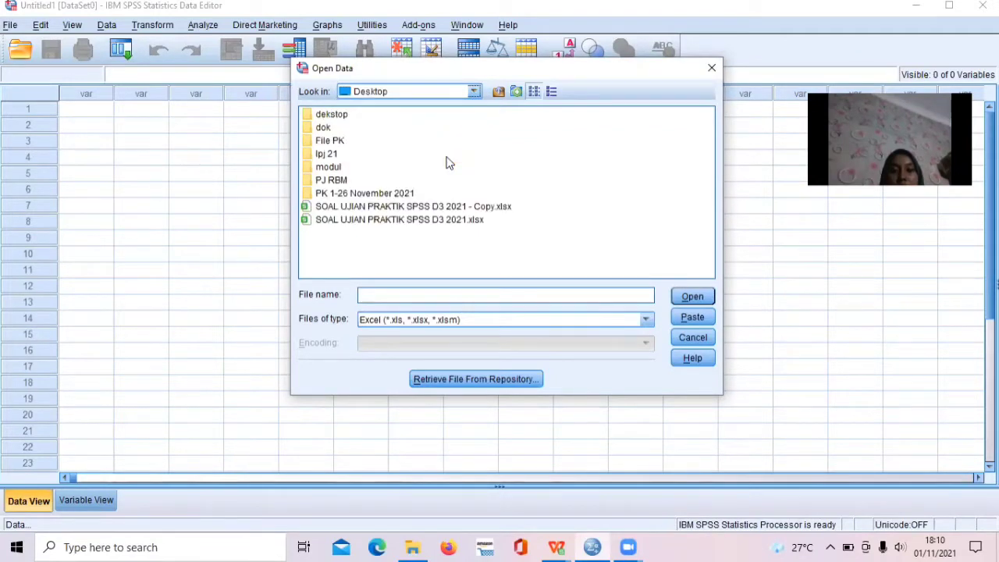
pyautogui.click(463, 206)
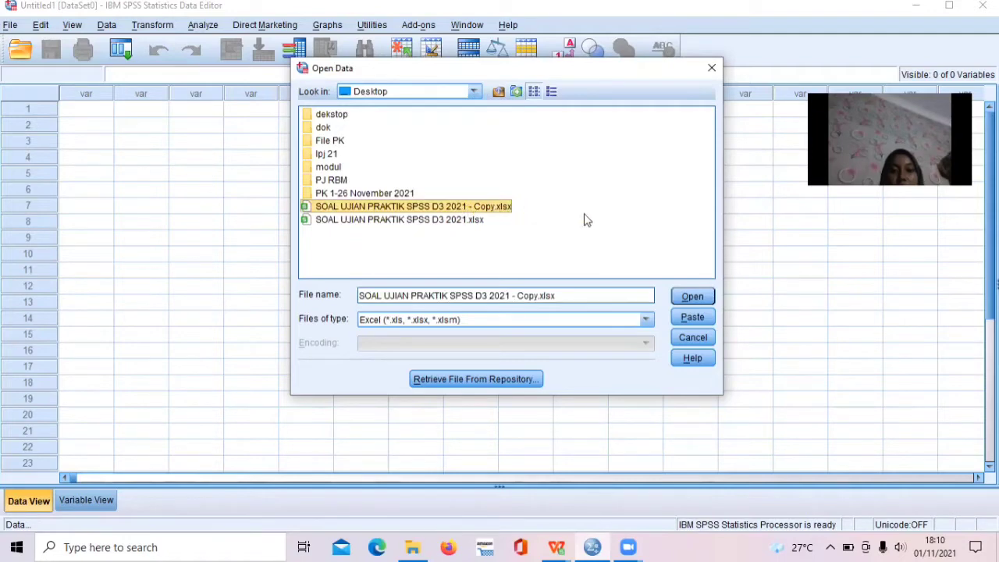
pyautogui.click(700, 296)
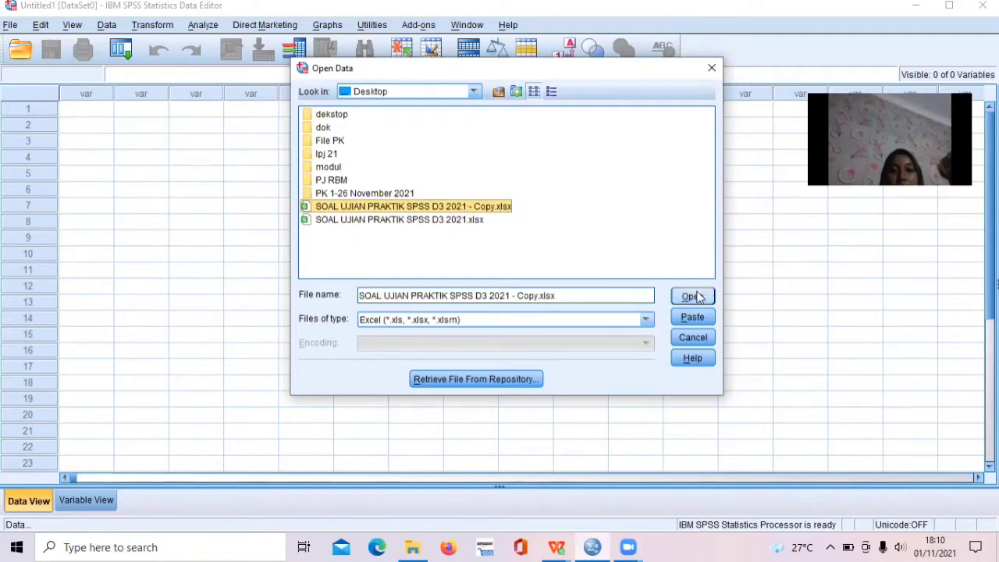
pyautogui.click(697, 296)
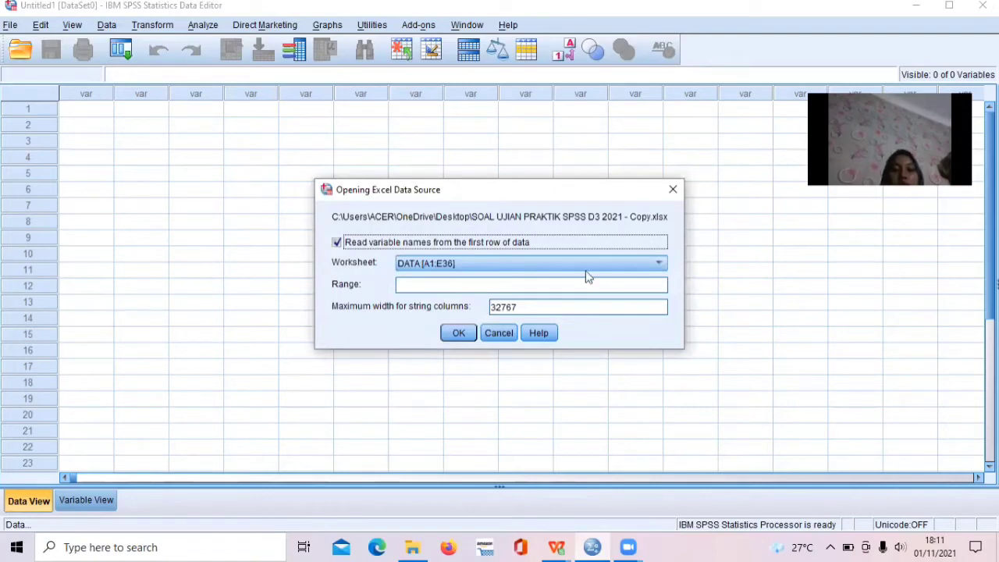
# Import the range A6:E36 of the DATA worksheet and widen the JENISKELAMIN and PENDIDIKAN columns to fit their names.
pyautogui.click(472, 286)
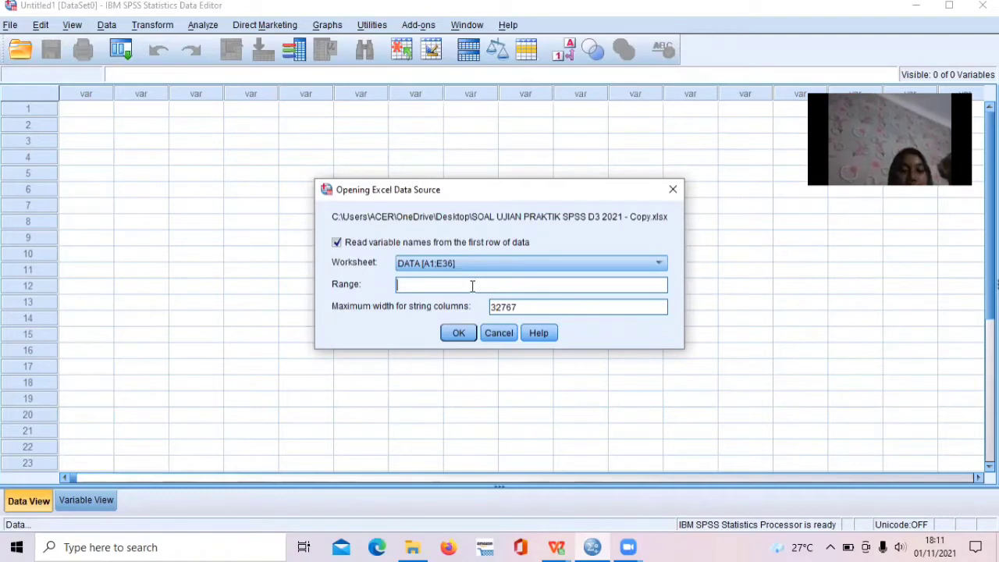
pyautogui.write('A6')
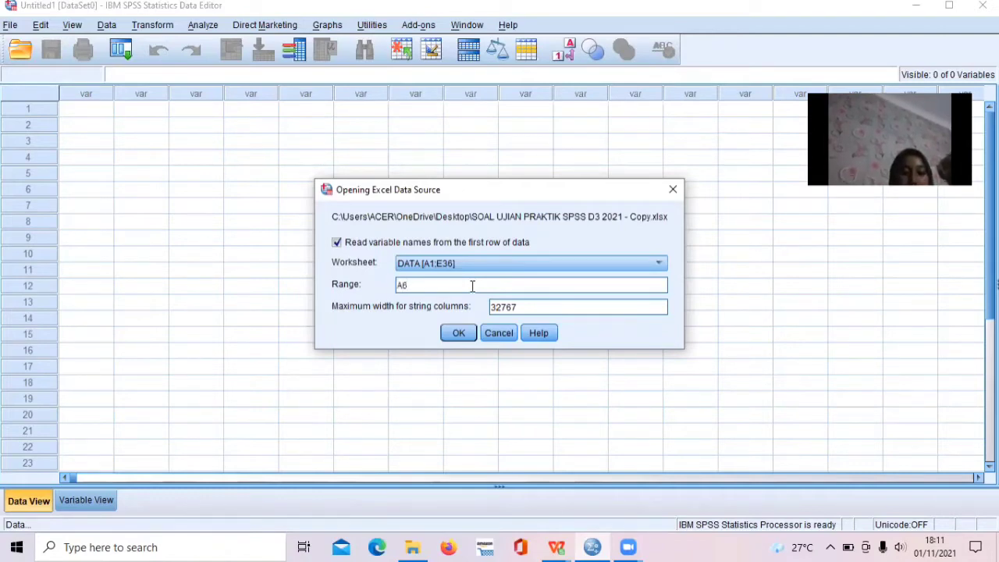
pyautogui.write(':')
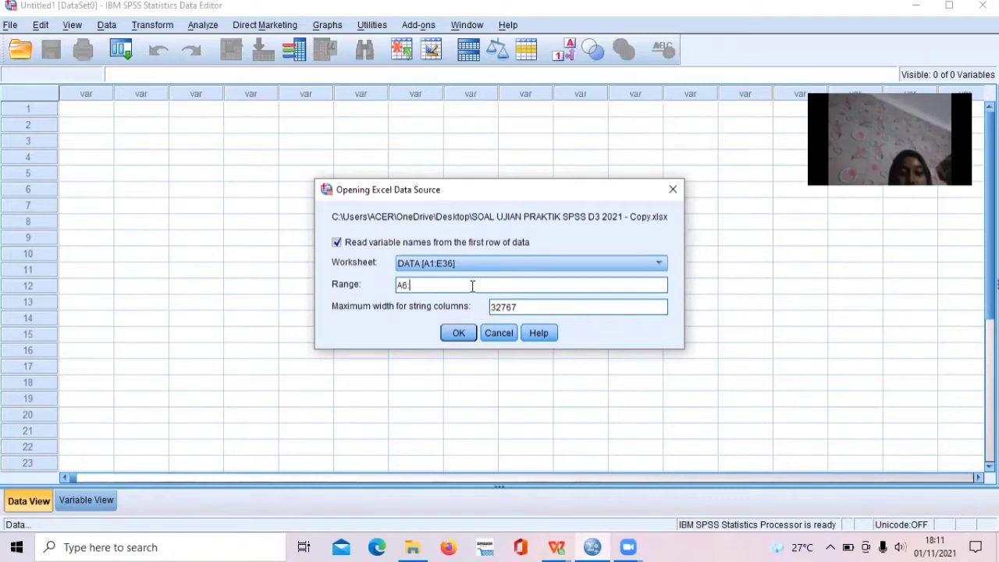
pyautogui.write('E36')
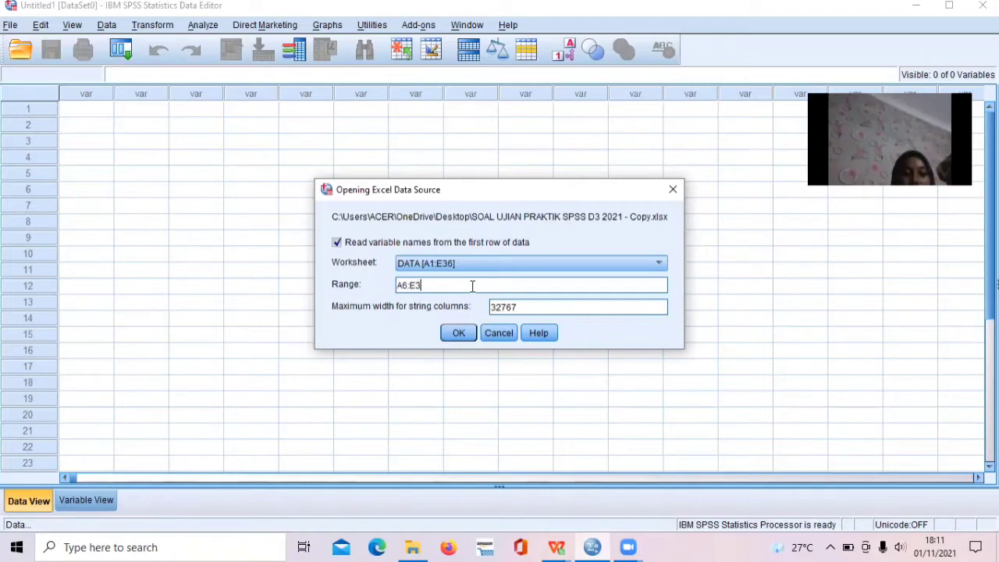
pyautogui.click(462, 334)
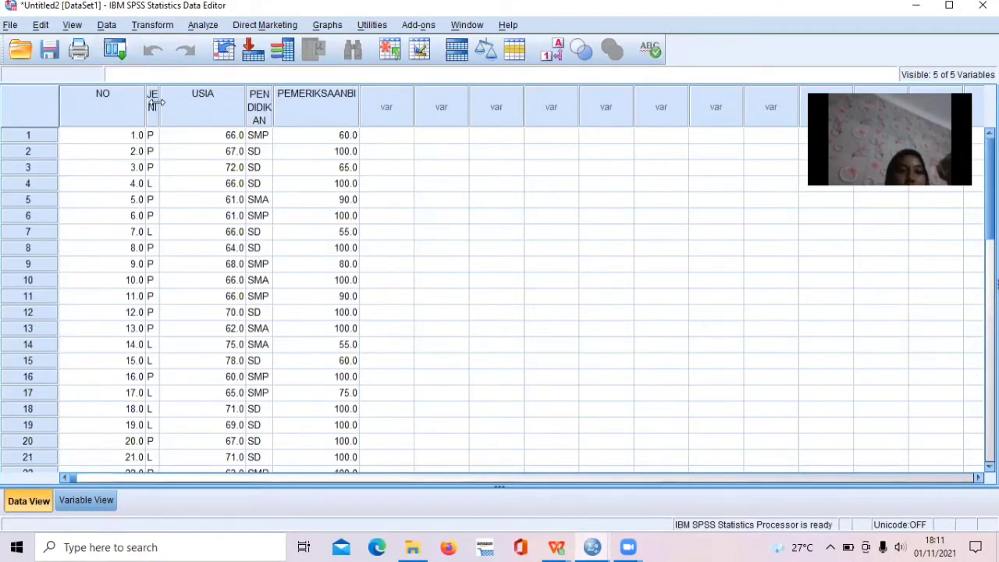
pyautogui.moveTo(163, 102); pyautogui.dragTo(222, 102)
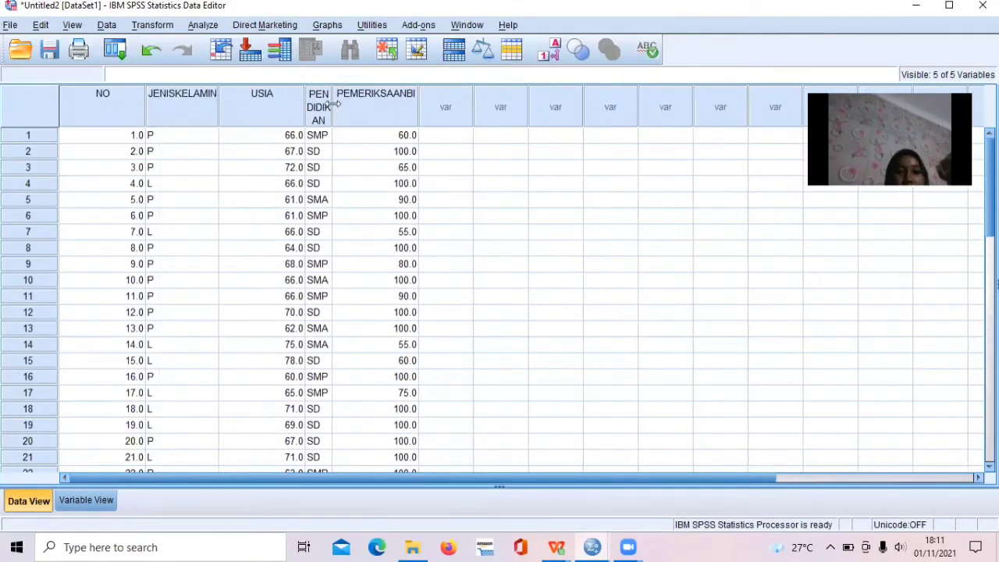
pyautogui.moveTo(331, 102); pyautogui.dragTo(384, 102)
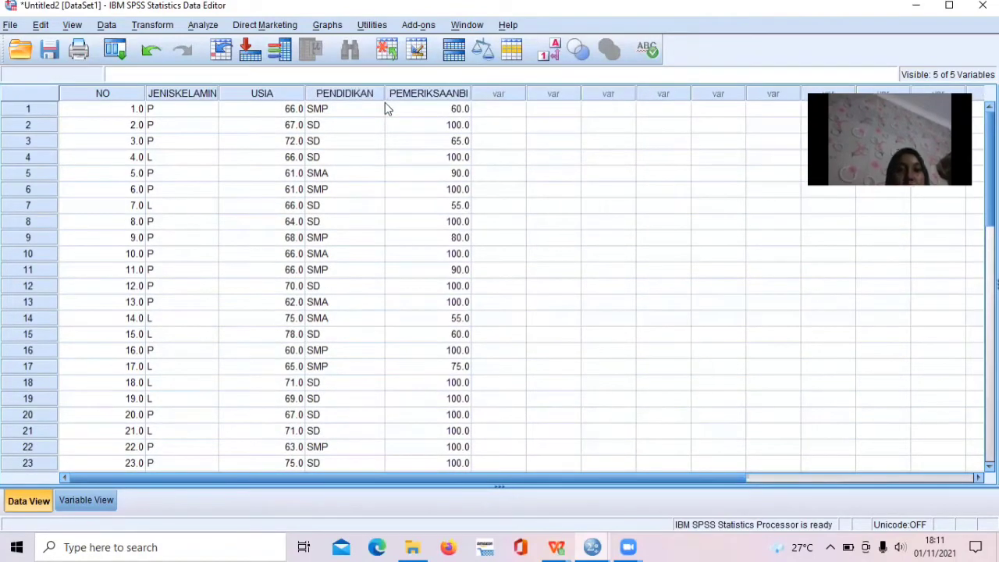
# Set the decimals of the variables NO, USIA and PEMERIKSAANBI to 0.
pyautogui.click(87, 500)
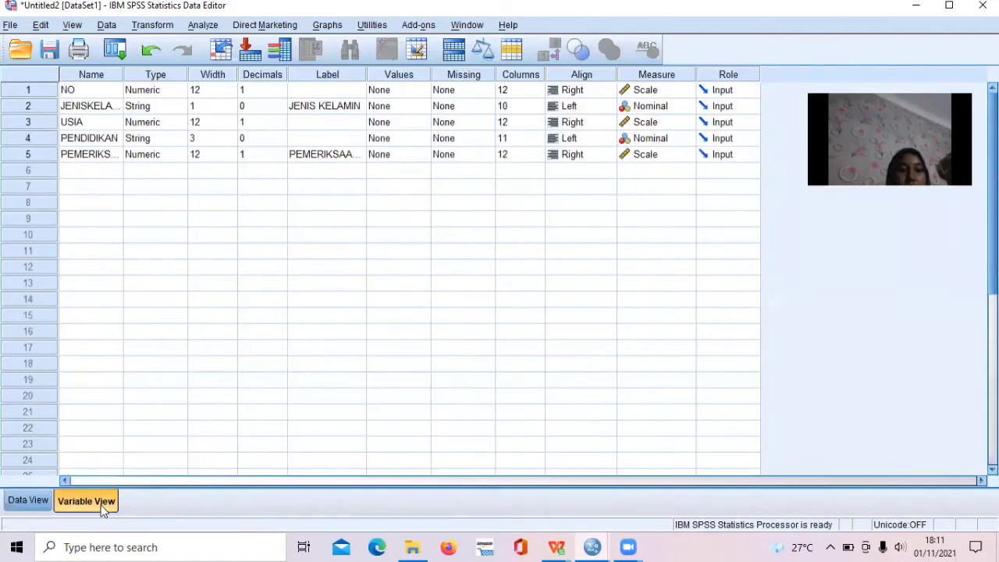
pyautogui.click(277, 91)
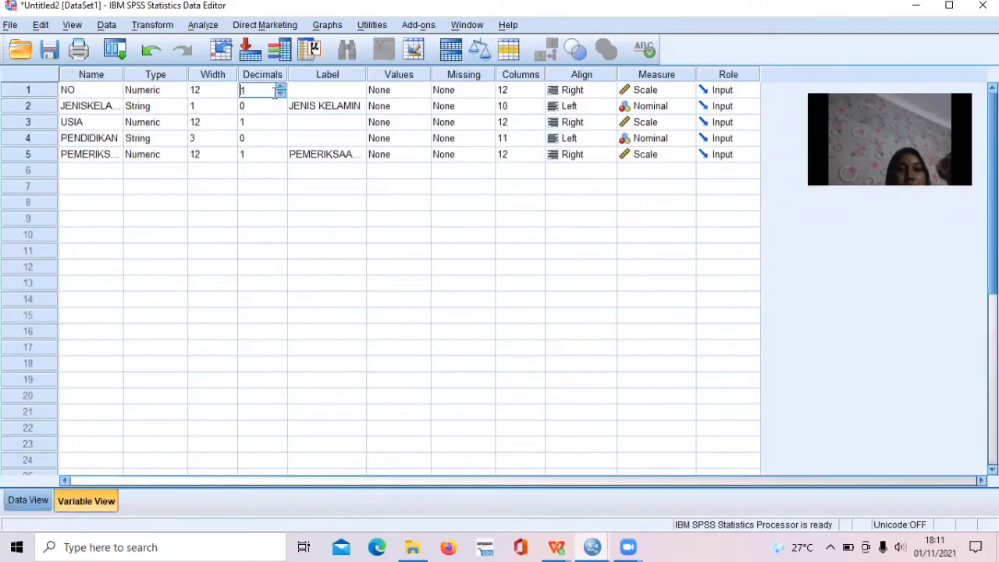
pyautogui.click(281, 94)
pyautogui.click(278, 127)
pyautogui.click(280, 128)
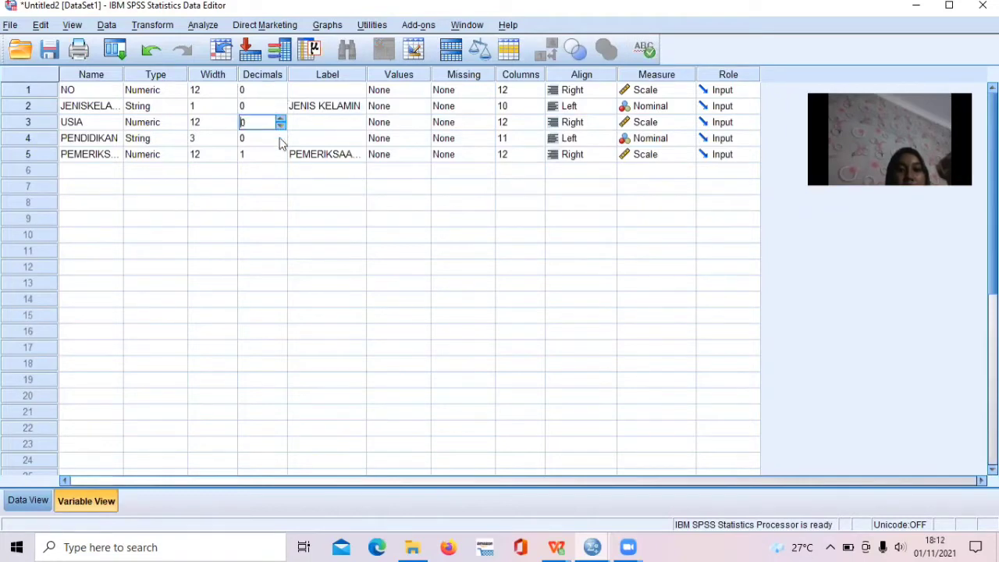
pyautogui.click(278, 154)
pyautogui.click(281, 158)
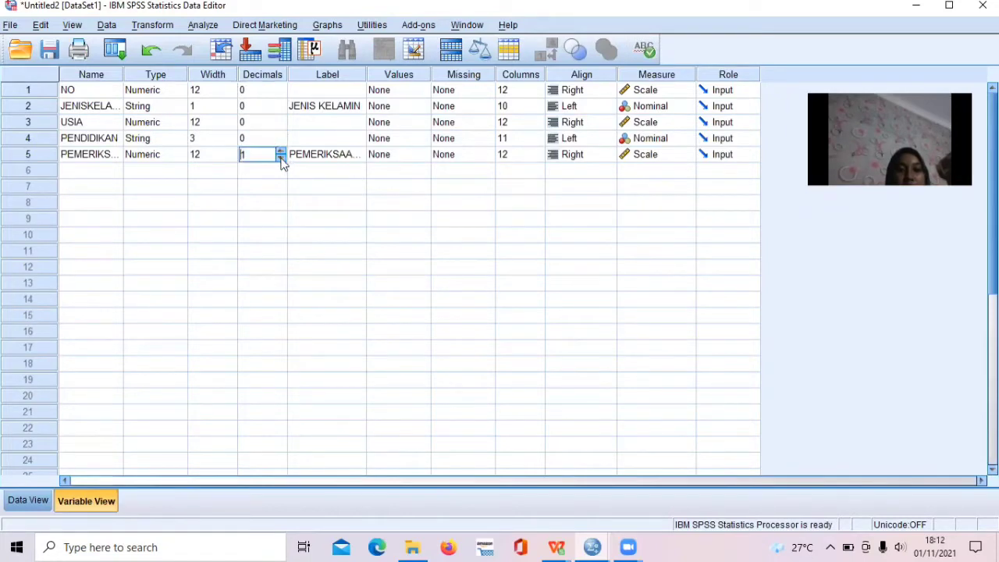
# Label the variables in rows 1, 3 and 4 as NO, USIA and PENDIDIKAN.
pyautogui.click(338, 92)
pyautogui.write('NI')
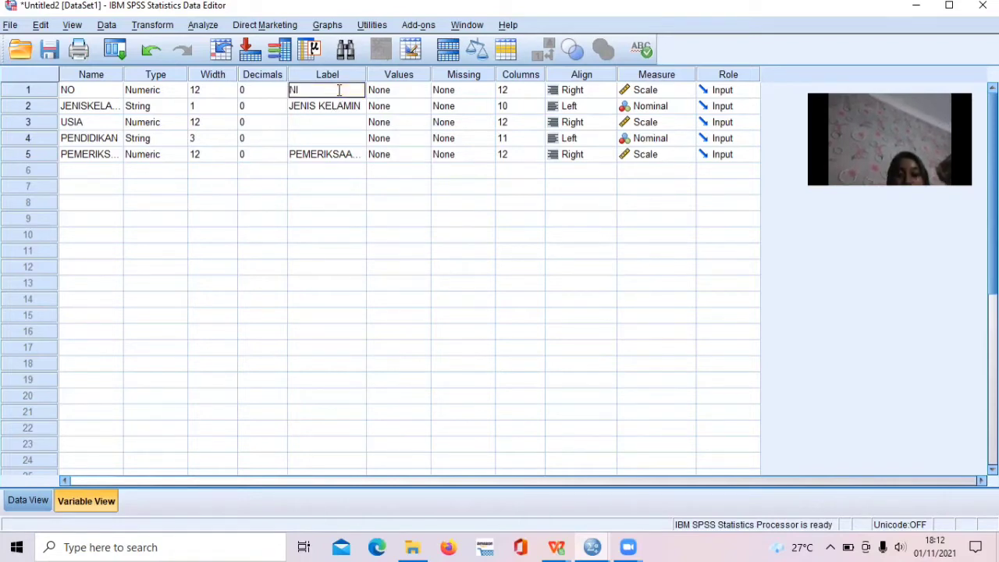
pyautogui.press('BackSpace')
pyautogui.write('O')
pyautogui.click(341, 124)
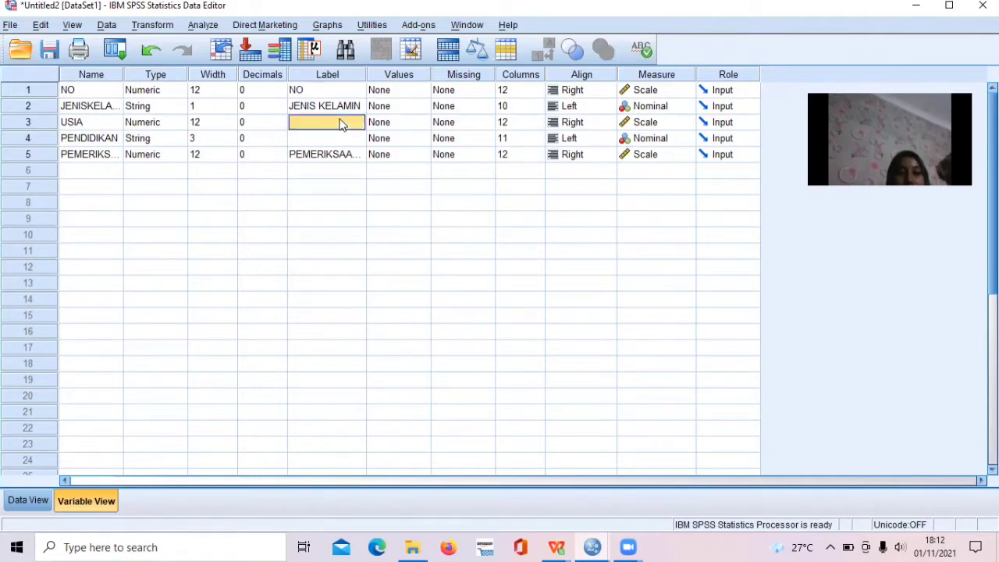
pyautogui.write('USIA')
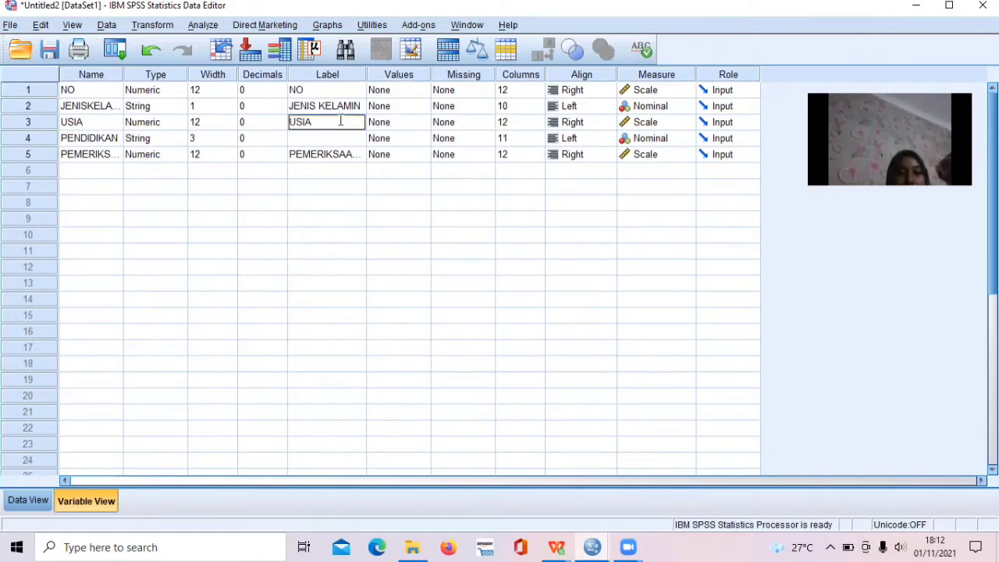
pyautogui.click(340, 146)
pyautogui.write('P')
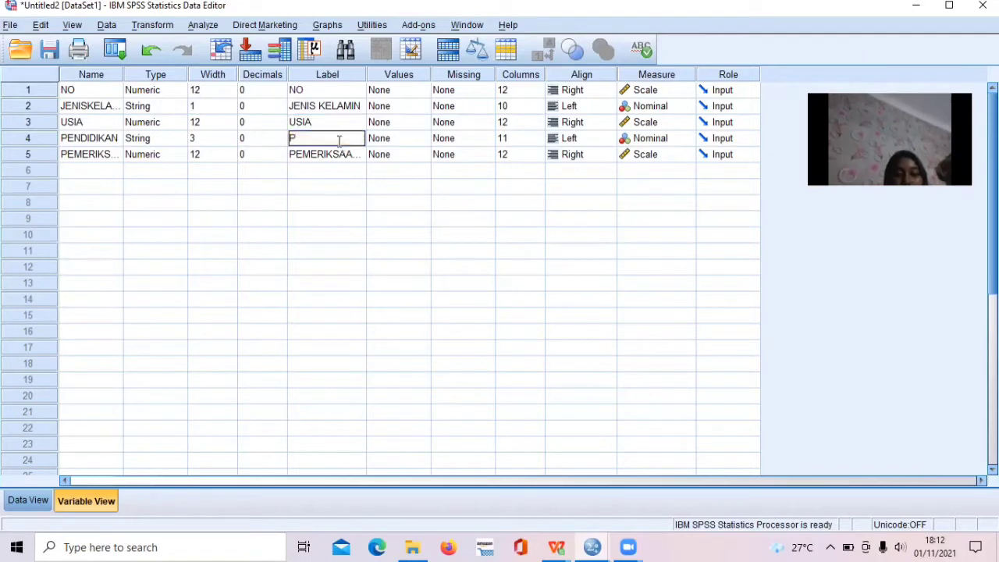
pyautogui.write('ENDIDIK')
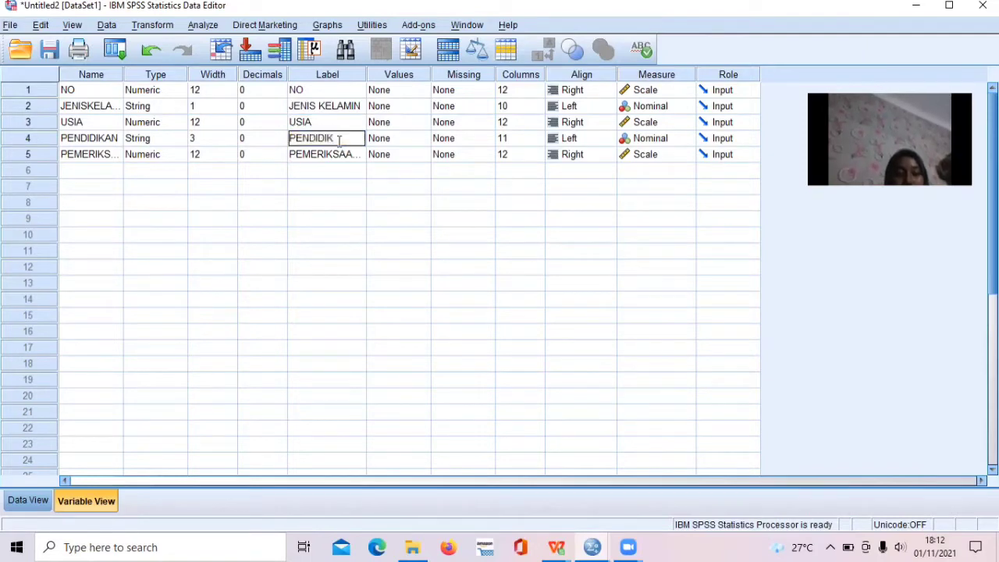
pyautogui.write('AN')
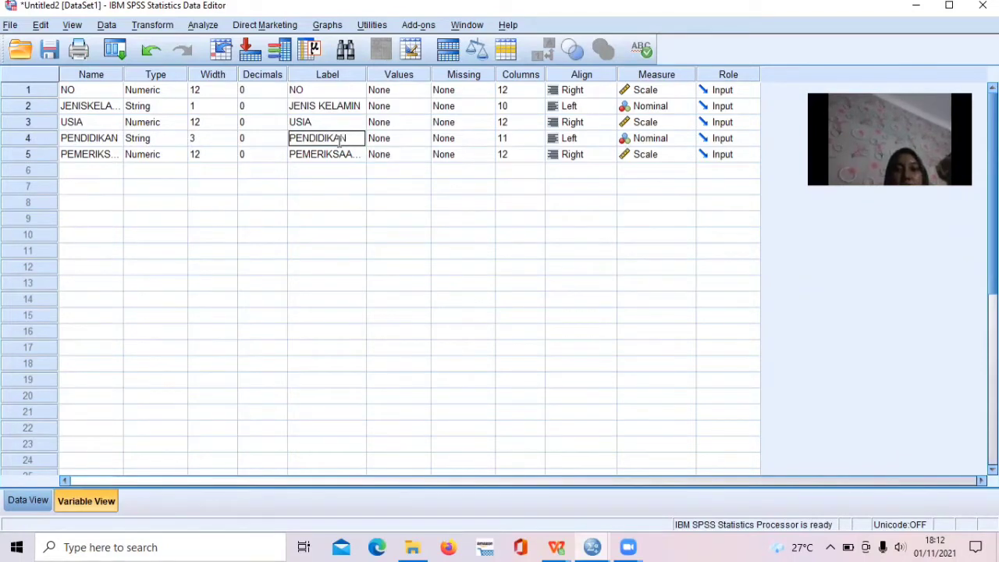
# Set the measurement level of the PENDIDIKAN variable to Ordinal.
pyautogui.click(646, 141)
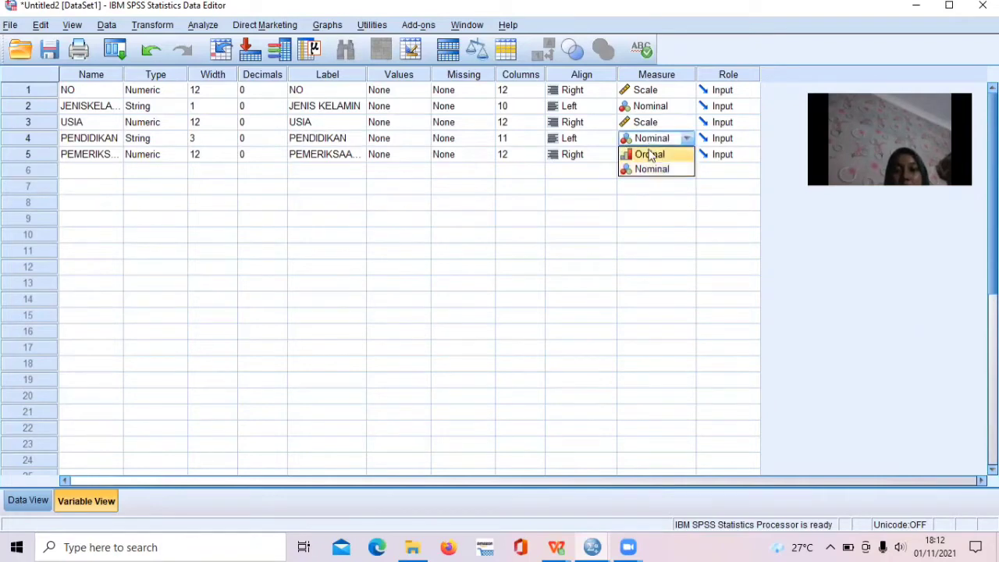
pyautogui.click(651, 155)
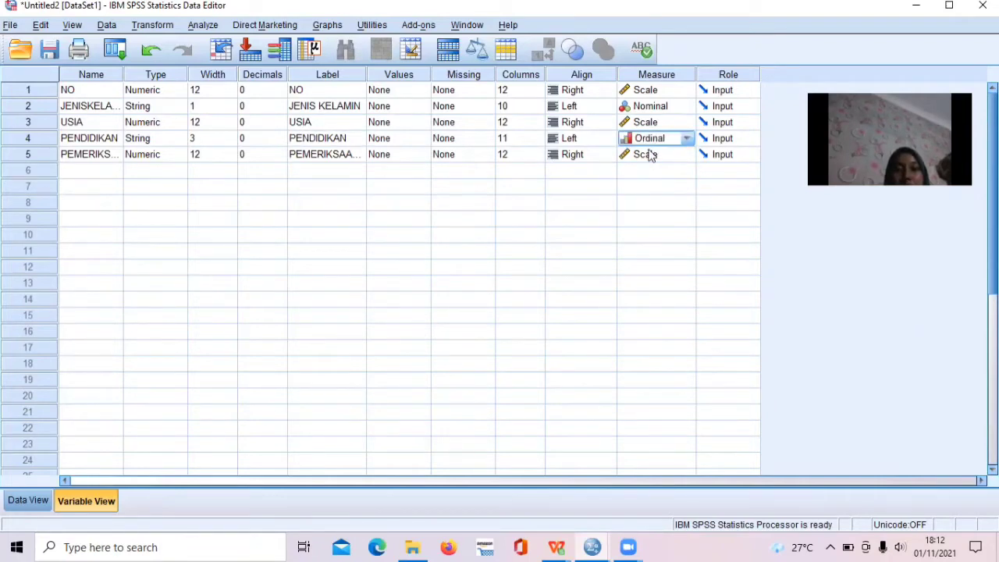
# Define value labels for the JENISKELAMIN variable: L as "1" and P as "2".
pyautogui.click(404, 110)
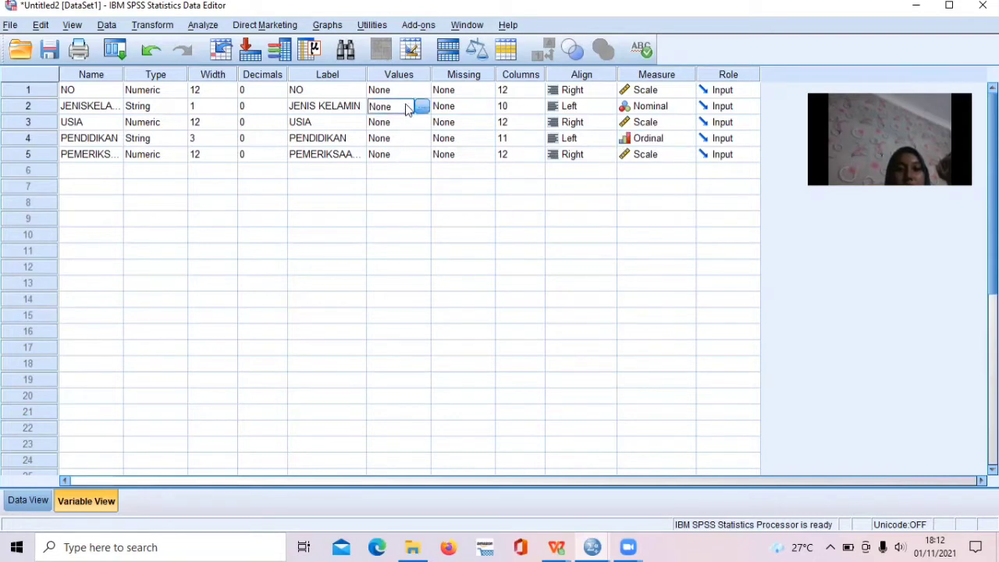
pyautogui.click(426, 108)
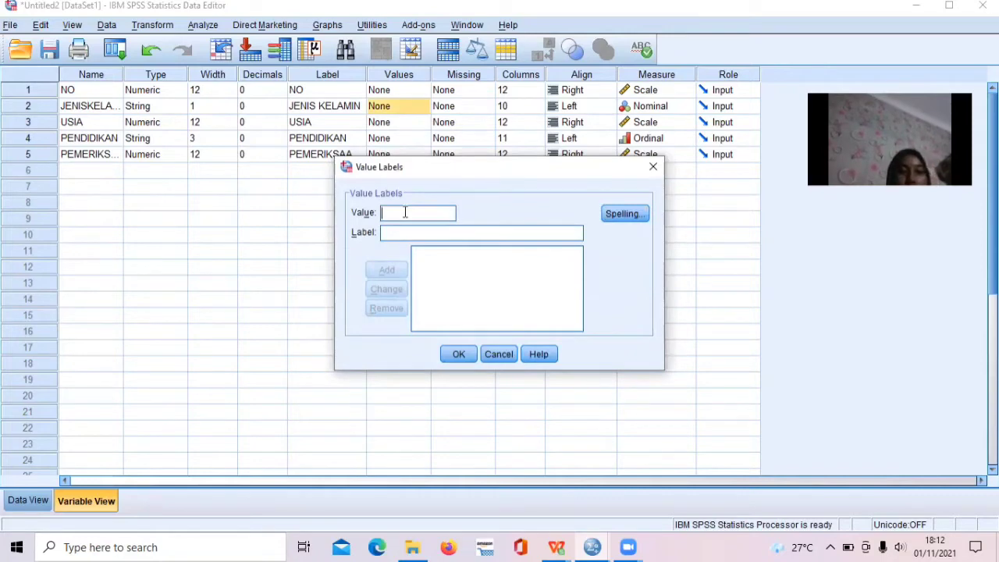
pyautogui.write('L')
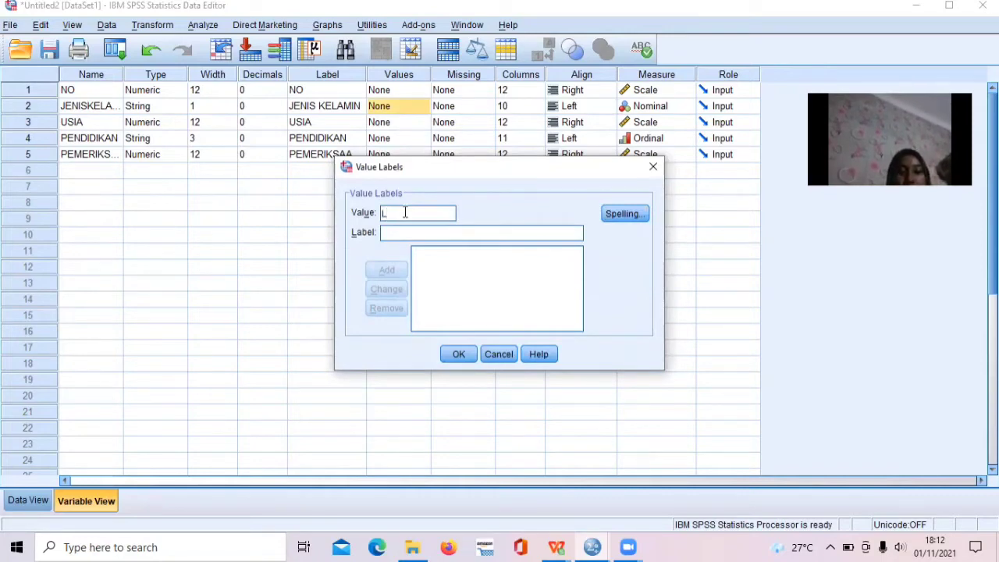
pyautogui.click(419, 234)
pyautogui.write('1')
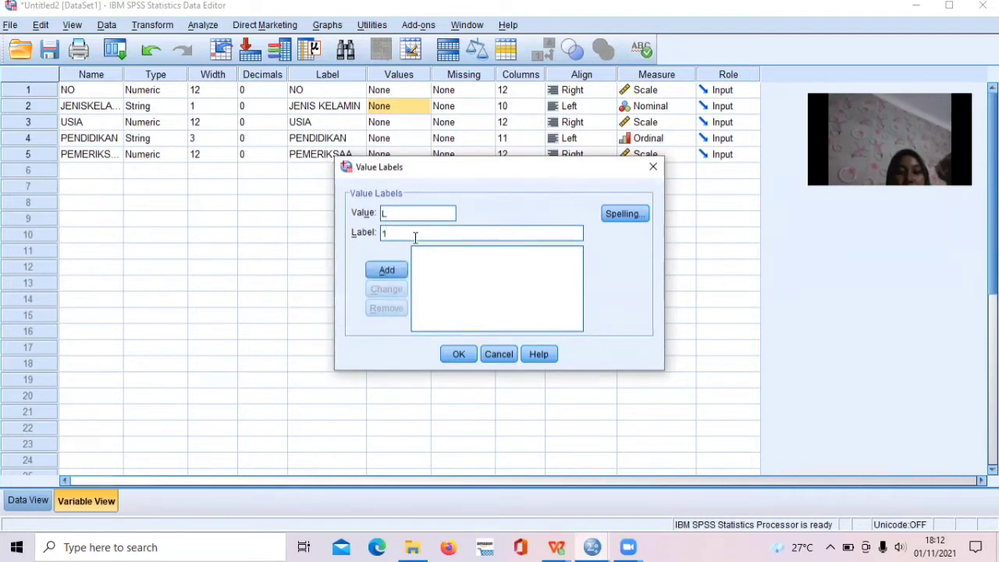
pyautogui.click(388, 270)
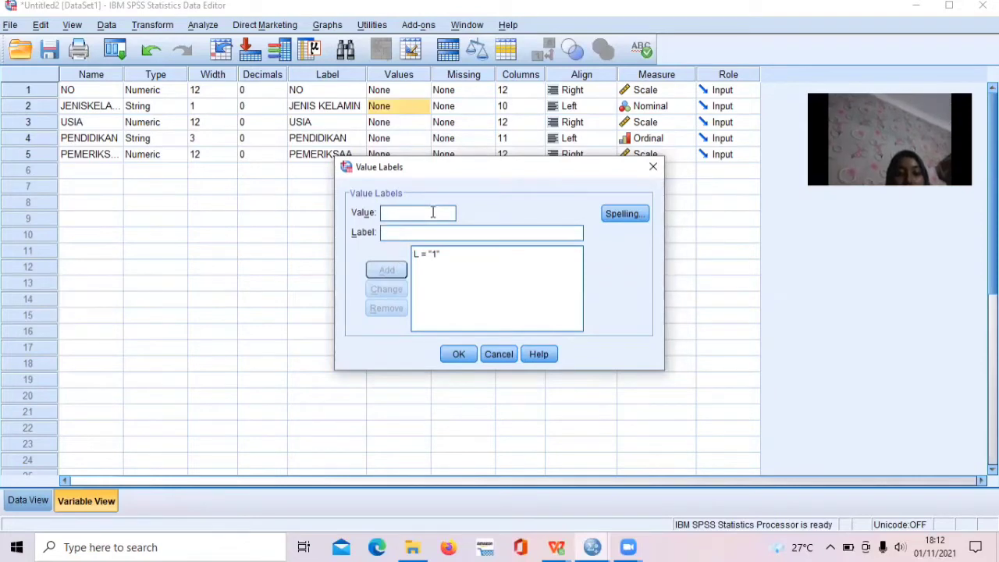
pyautogui.write('P')
pyautogui.click(437, 231)
pyautogui.write('2')
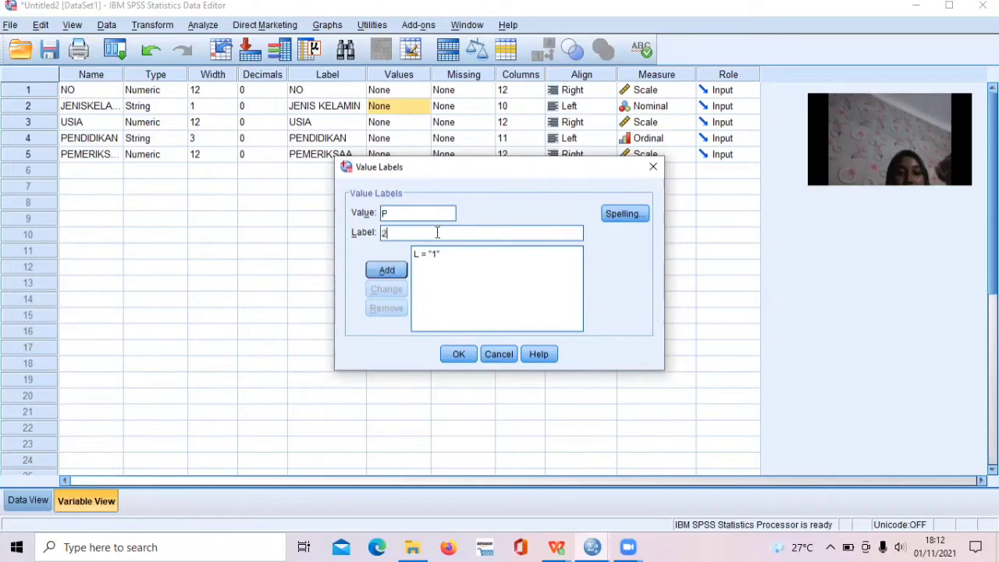
pyautogui.click(390, 270)
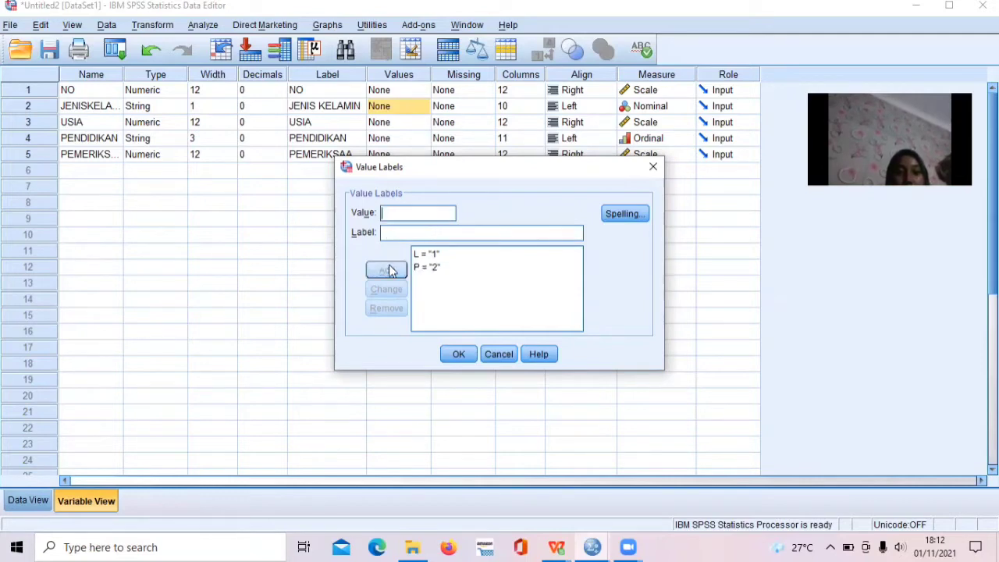
pyautogui.click(469, 355)
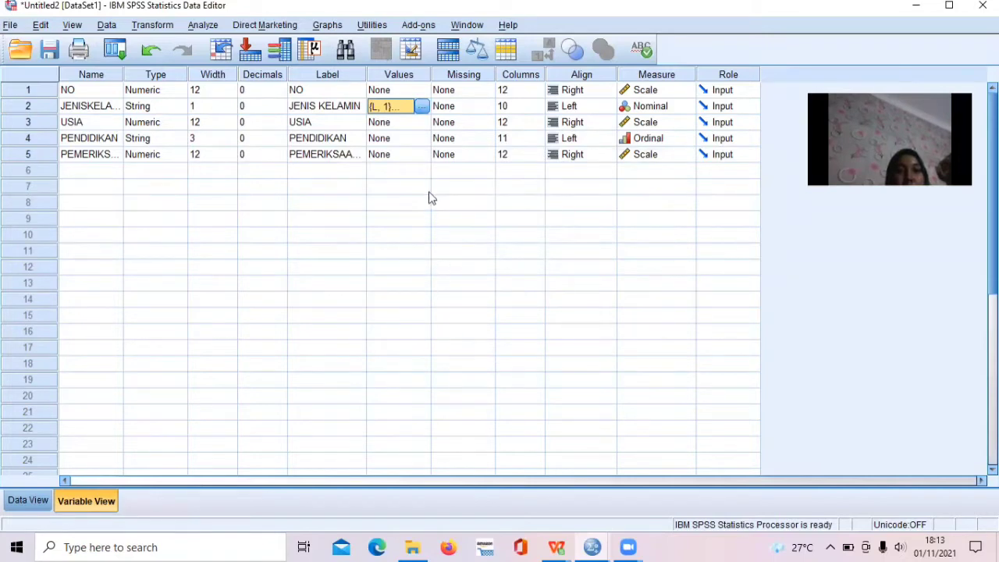
# Start the value labels of the PENDIDIKAN variable by adding SD as "1" and SMP as "2".
pyautogui.click(407, 137)
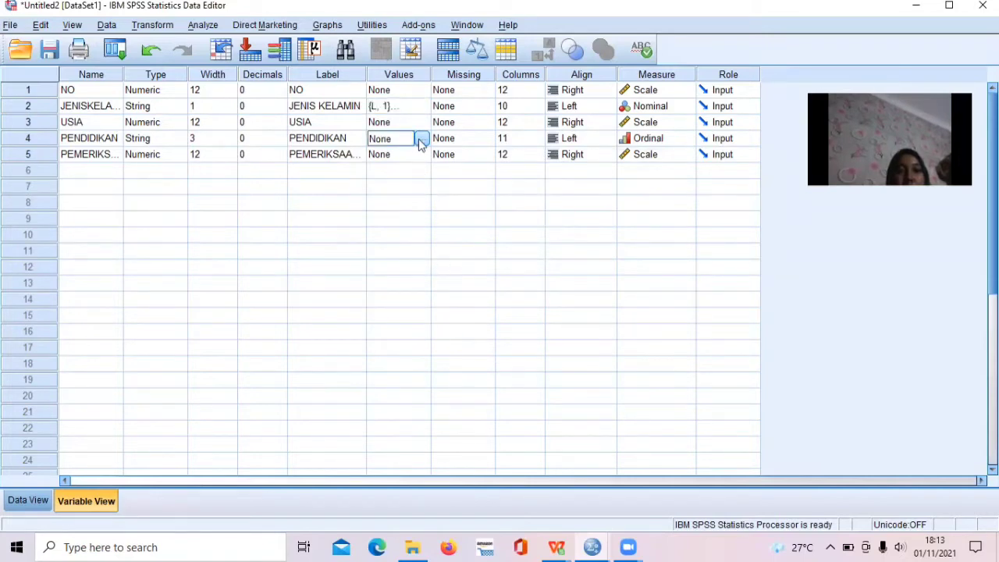
pyautogui.click(421, 140)
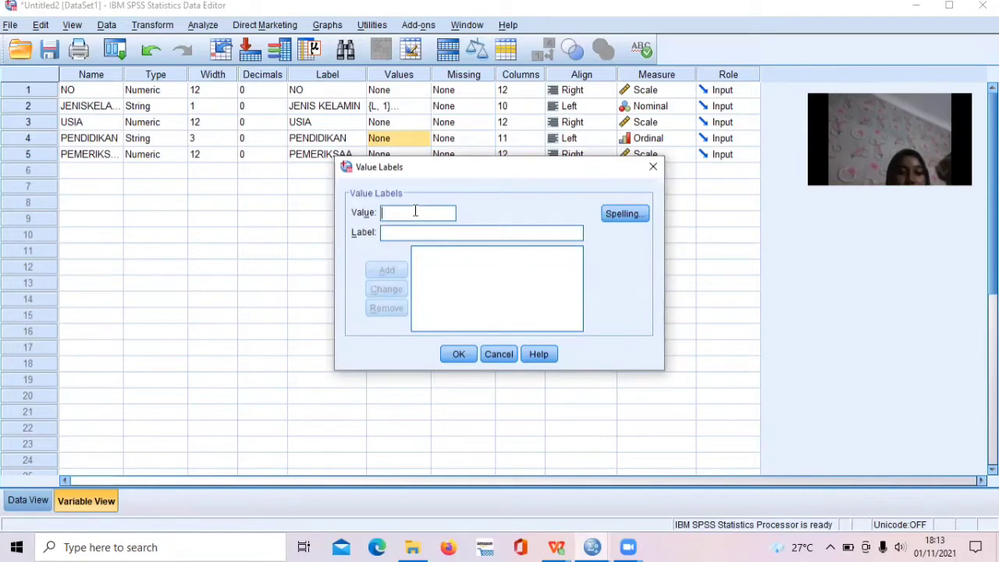
pyautogui.write('S')
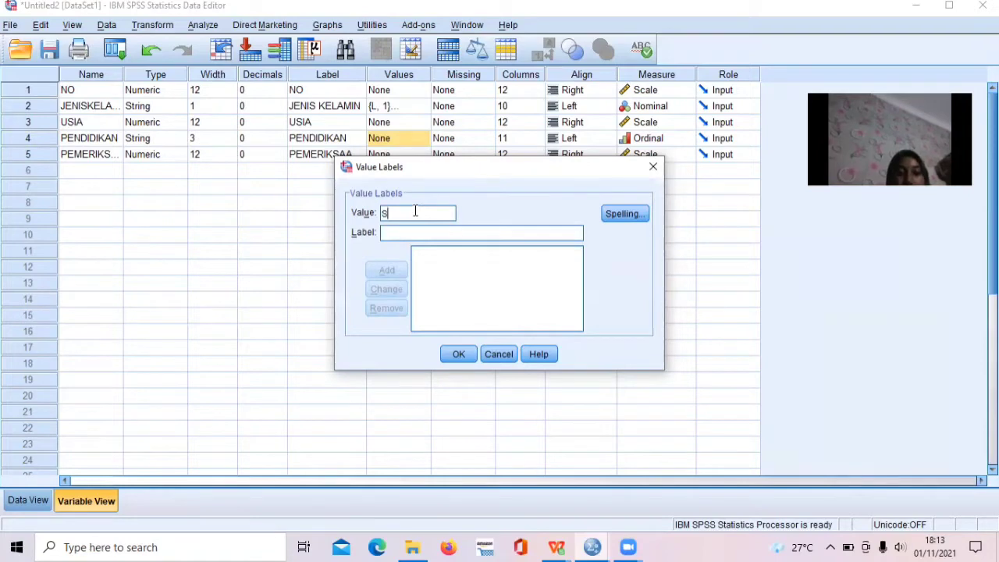
pyautogui.write('D')
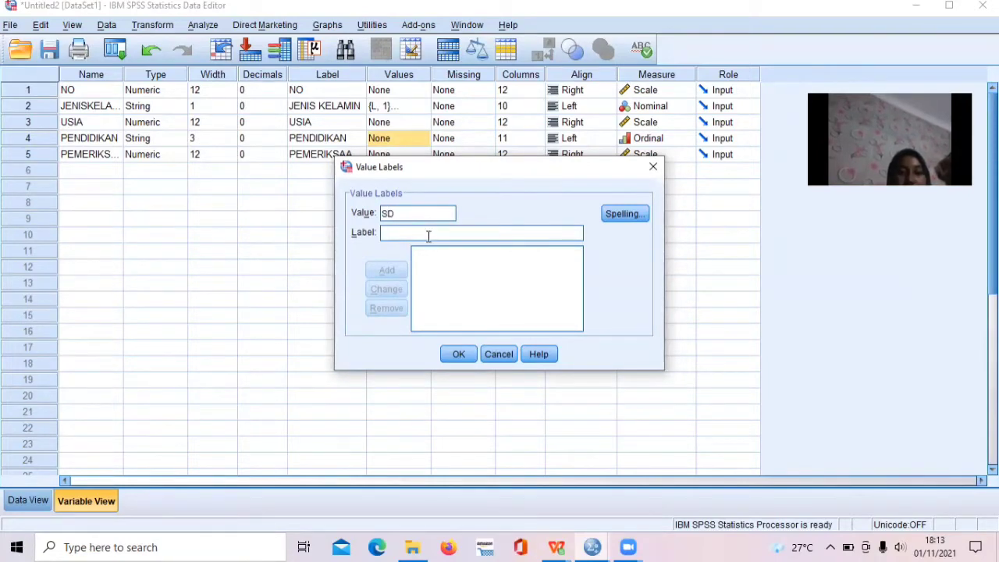
pyautogui.write('1')
pyautogui.click(389, 272)
pyautogui.click(416, 216)
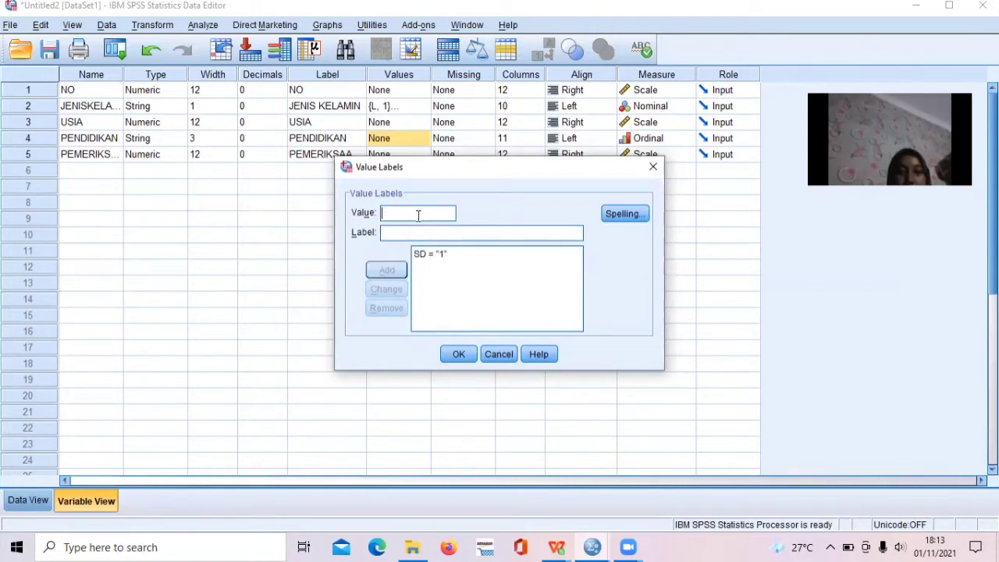
pyautogui.write('SMP')
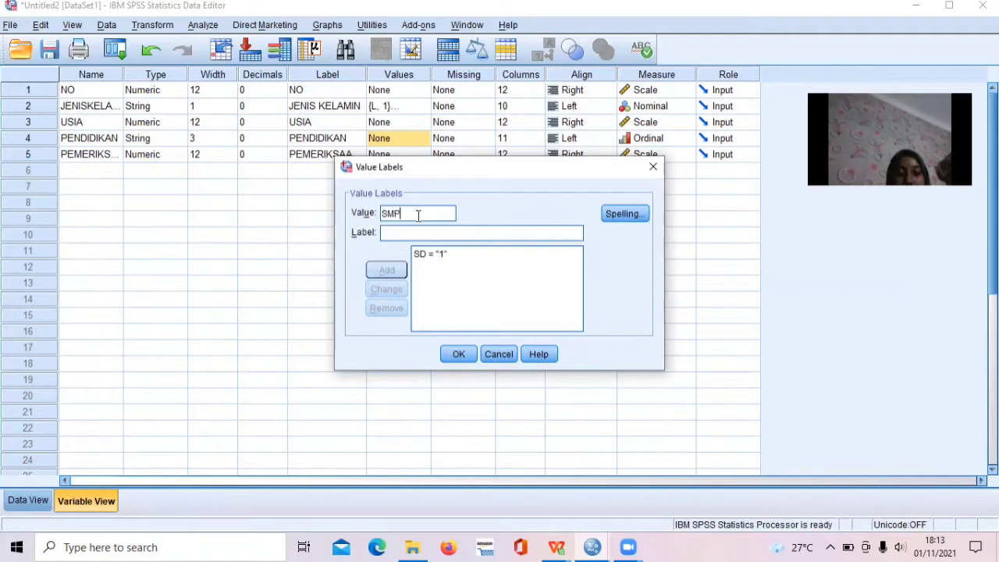
pyautogui.click(425, 231)
pyautogui.write('2')
pyautogui.click(380, 273)
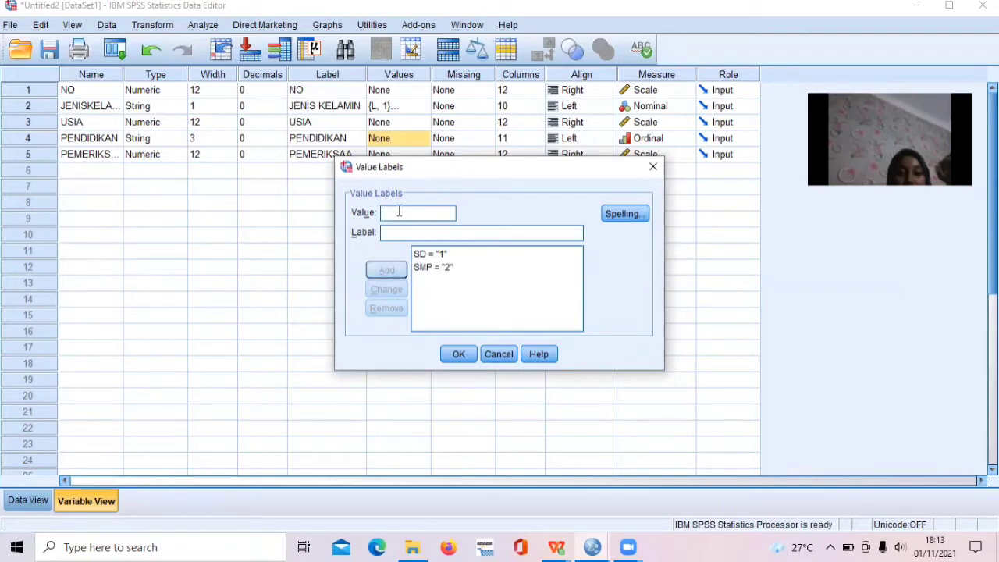
# Add the value label "3" for SMA and apply the PENDIDIKAN labels.
pyautogui.write('SMA')
pyautogui.click(444, 232)
pyautogui.write('3')
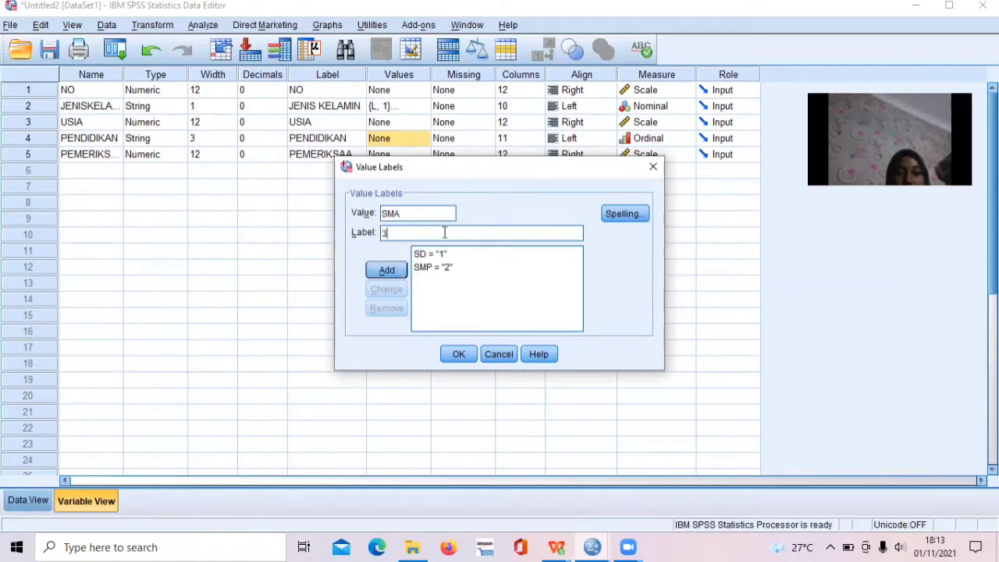
pyautogui.click(393, 270)
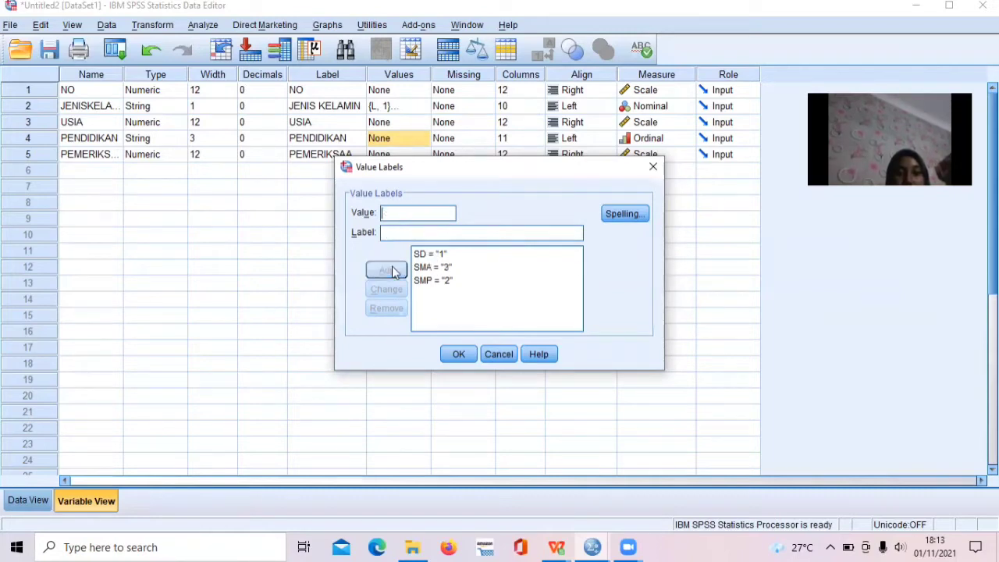
pyautogui.click(466, 353)
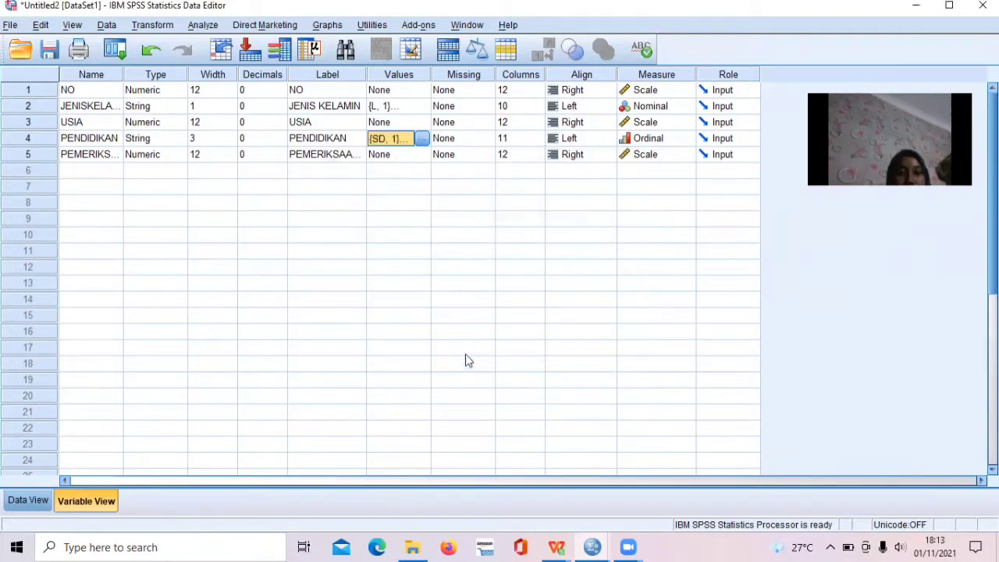
# Compare the original values with their value labels in the JENISKELAMIN and PENDIDIKAN data columns, toggling the label display on and off.
pyautogui.click(30, 501)
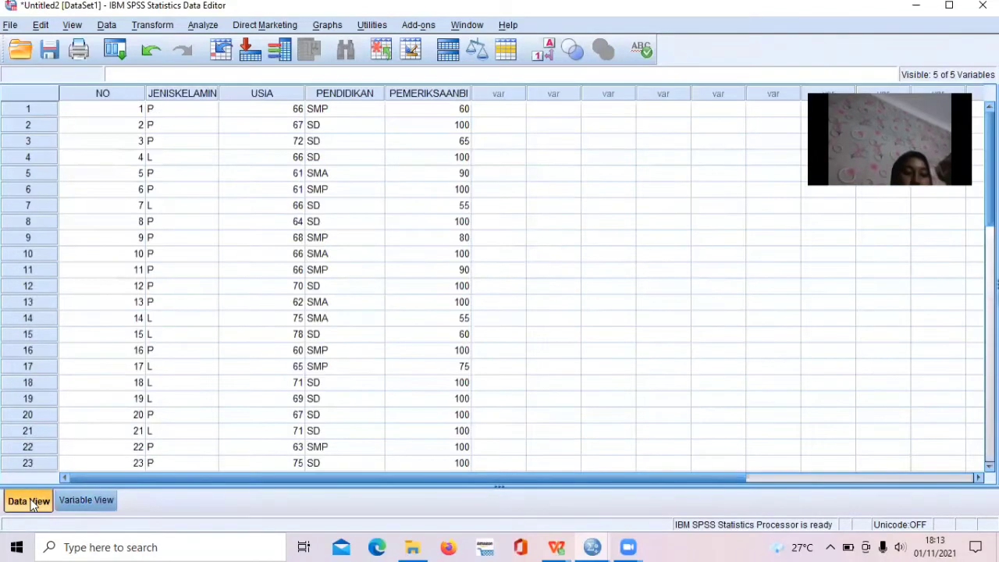
pyautogui.click(550, 57)
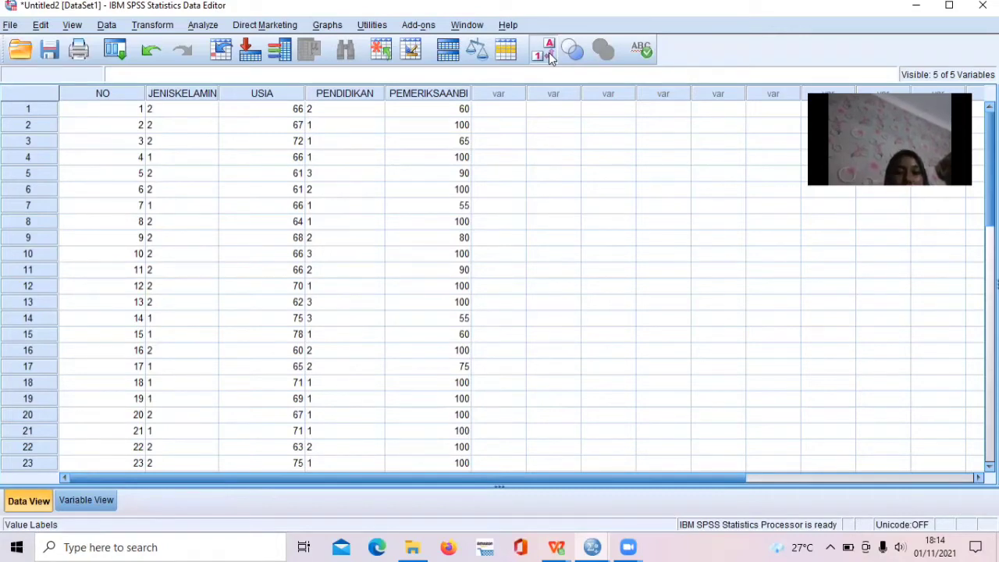
pyautogui.click(547, 53)
pyautogui.click(548, 55)
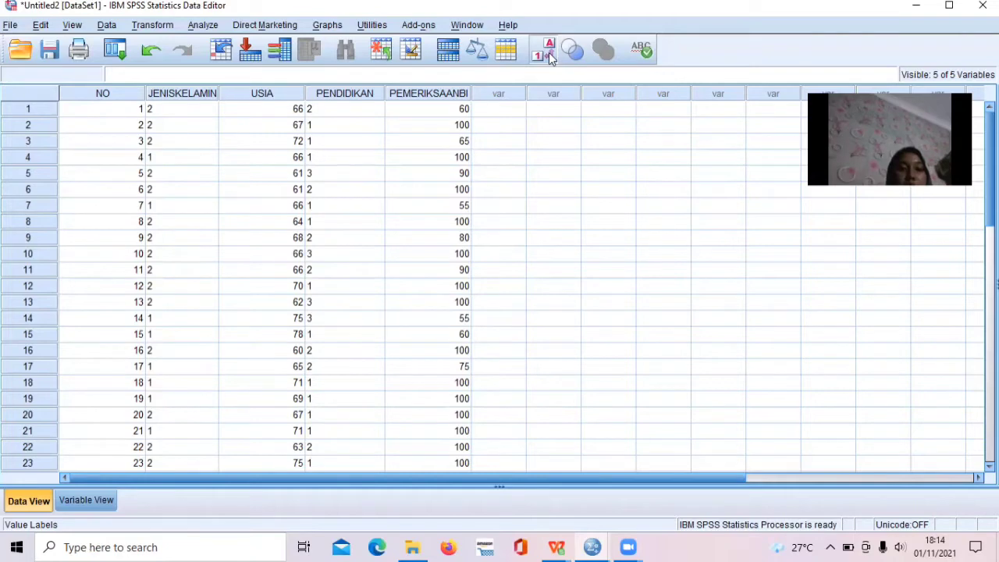
pyautogui.click(549, 56)
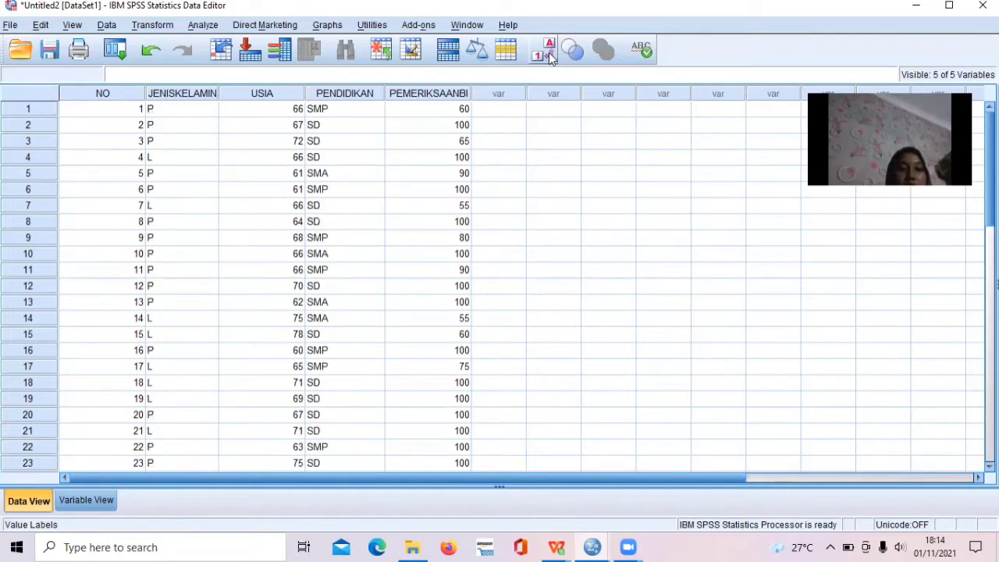
pyautogui.click(550, 56)
pyautogui.click(550, 56)
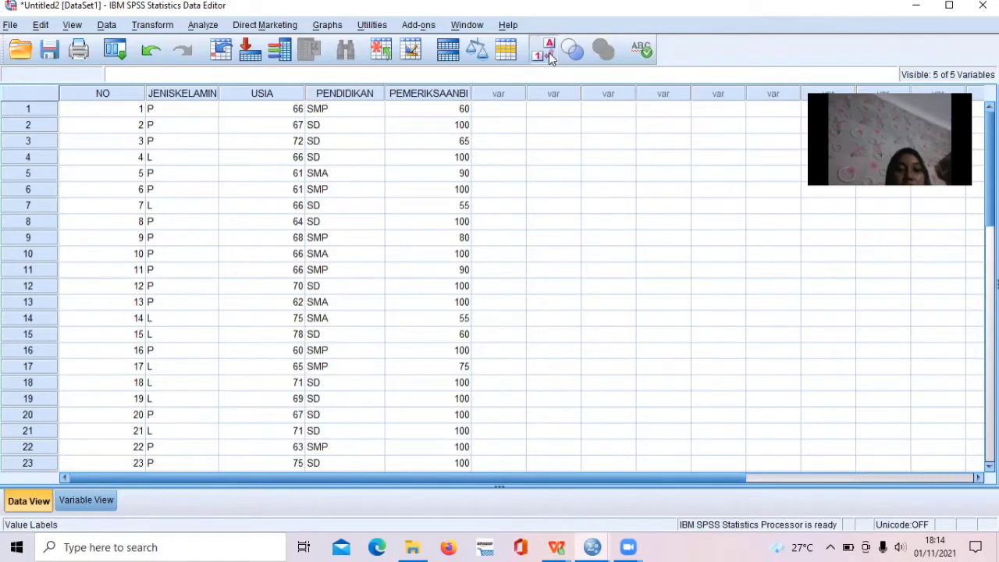
pyautogui.click(550, 56)
pyautogui.click(550, 56)
pyautogui.click(550, 56)
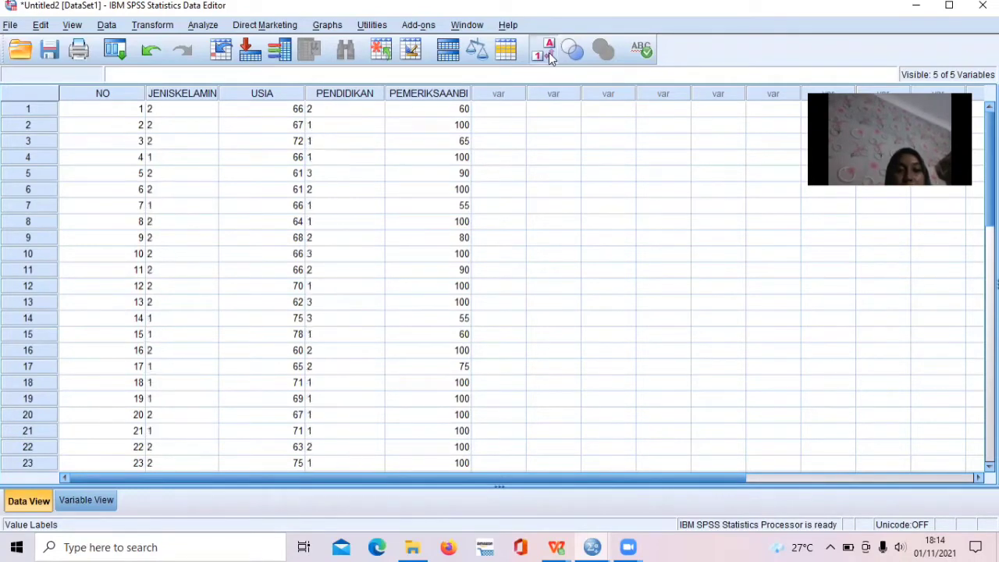
pyautogui.click(550, 56)
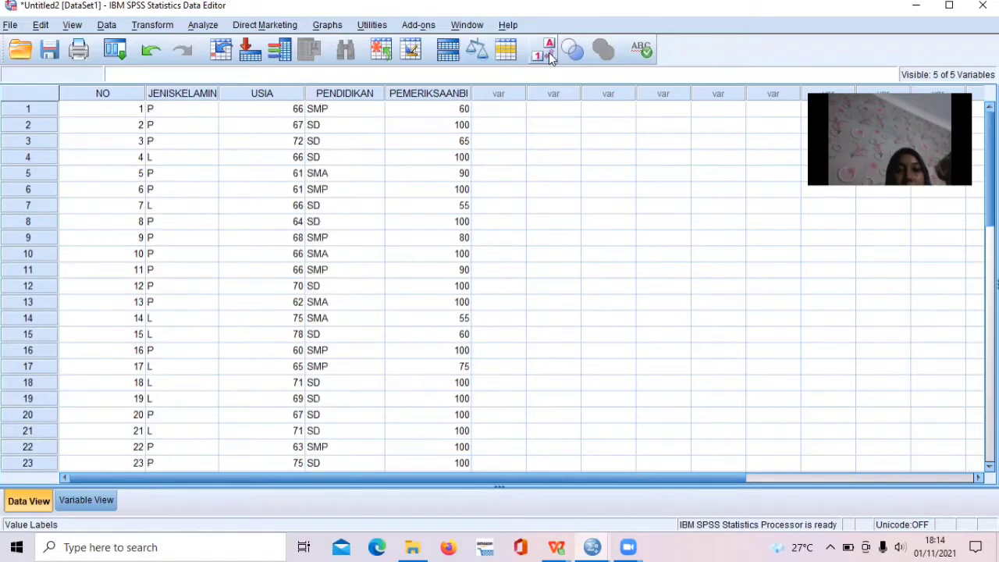
pyautogui.click(550, 56)
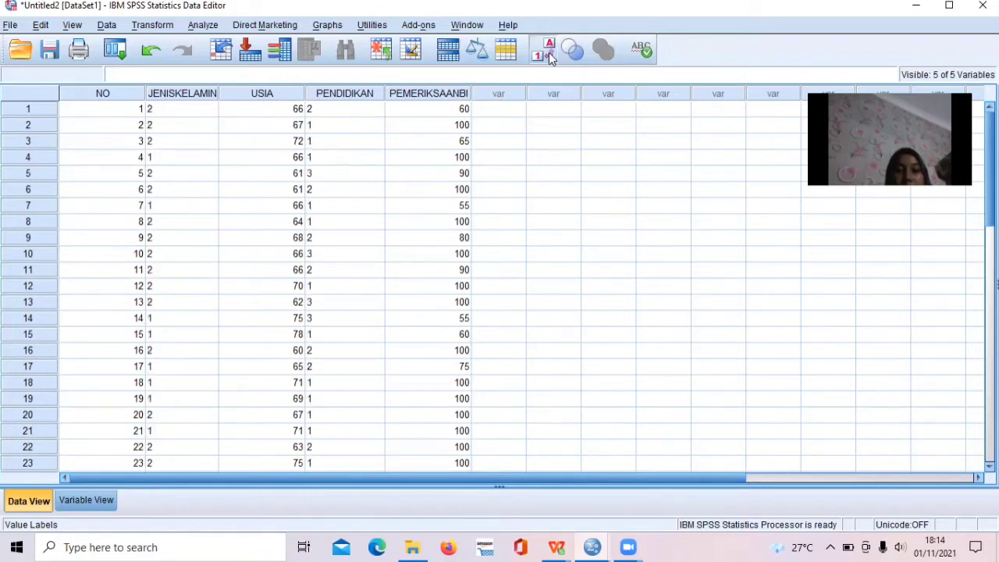
pyautogui.click(550, 56)
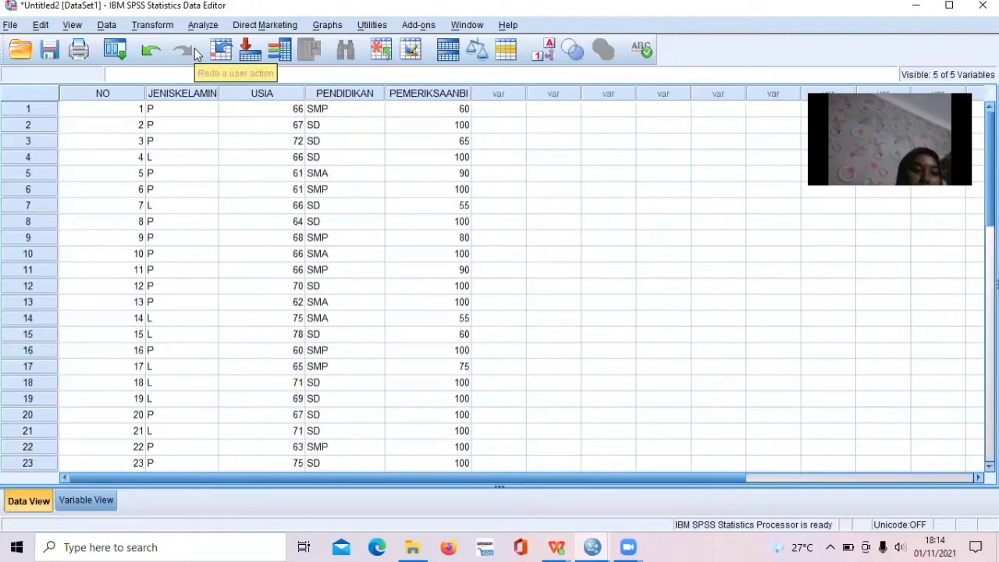
# Set up a Descriptives analysis with PEMERIKSAAN BI as its variable.
pyautogui.click(204, 25)
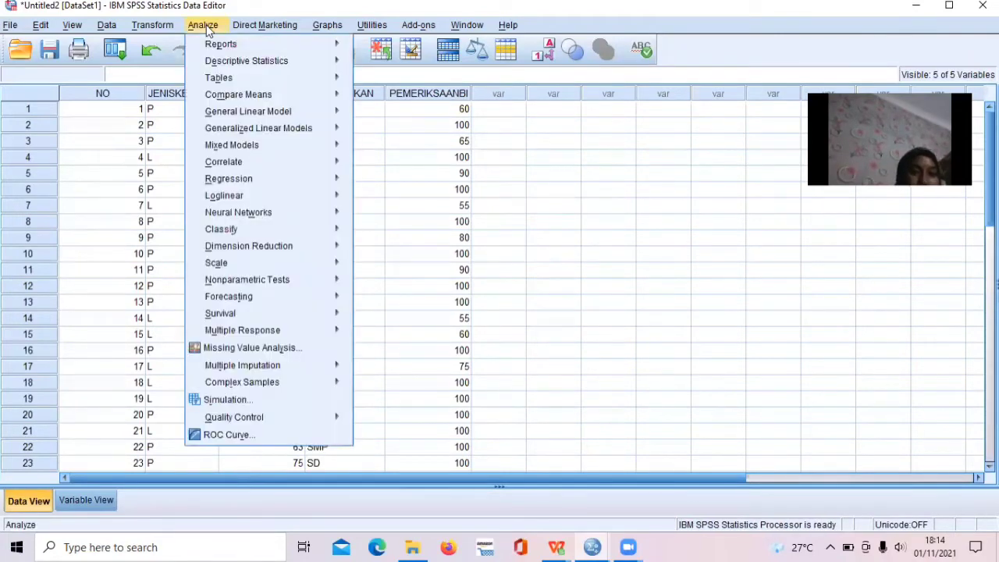
pyautogui.moveTo(228, 68)
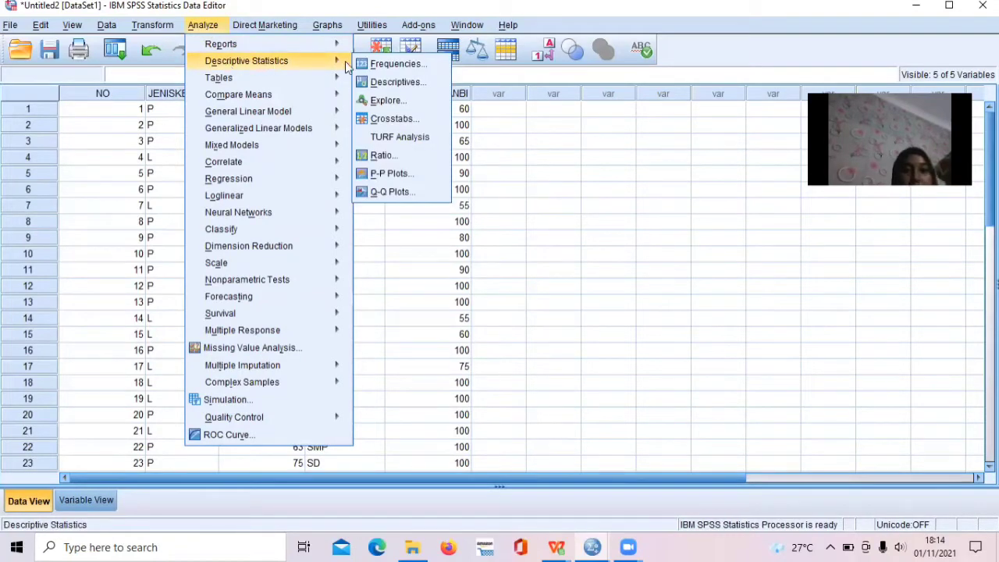
pyautogui.click(390, 83)
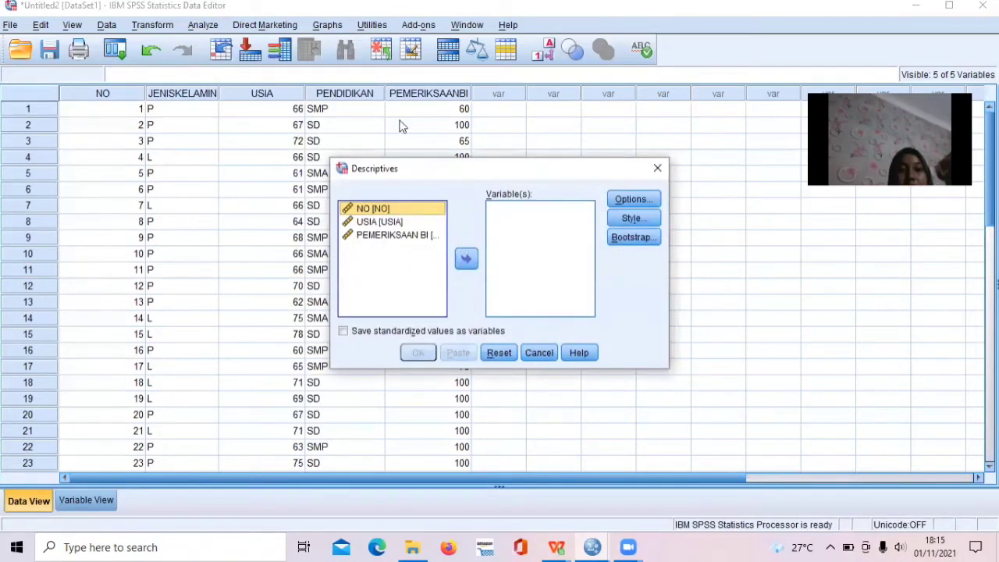
pyautogui.click(406, 238)
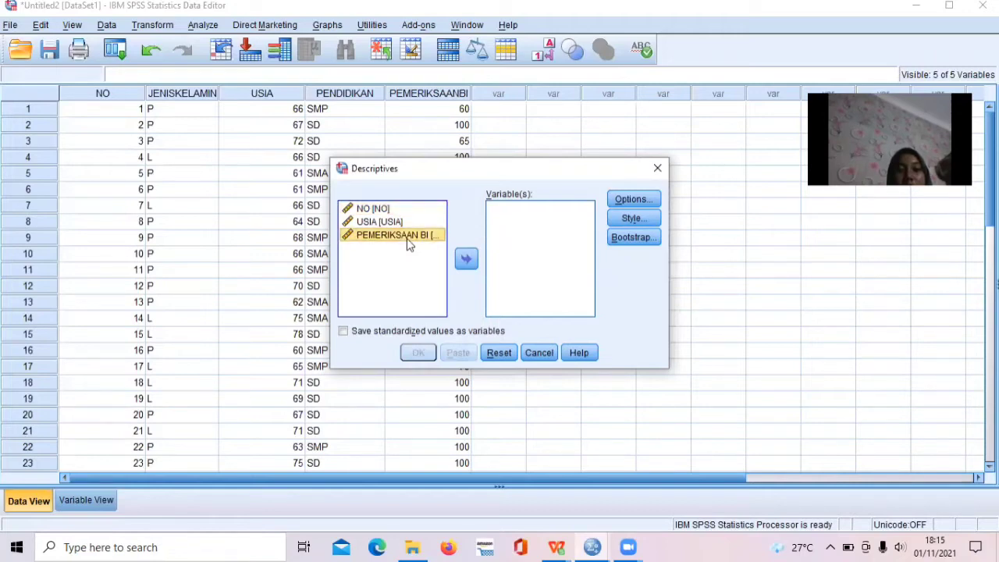
pyautogui.click(466, 261)
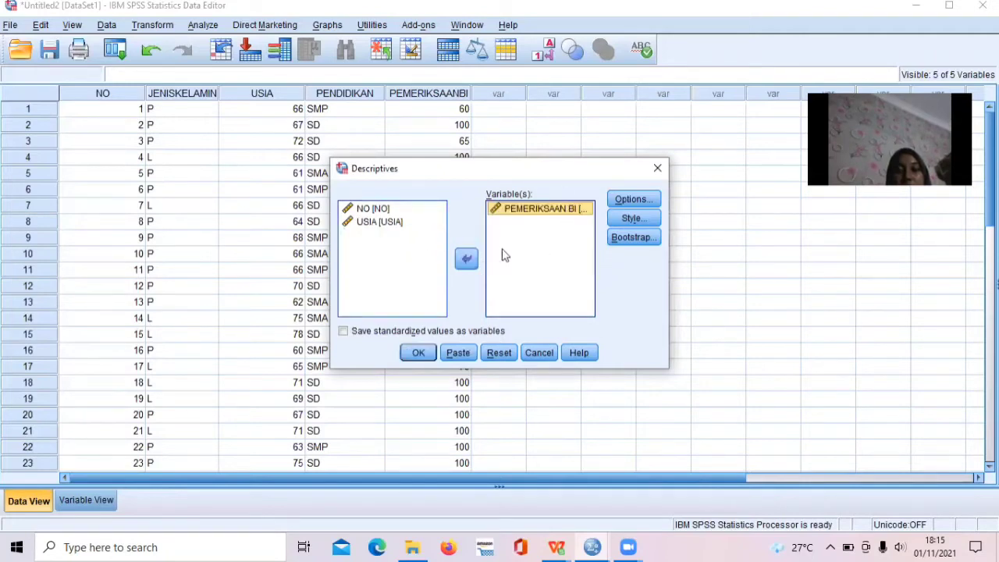
# Limit the Descriptives statistics to the mean by excluding maximum, minimum and standard deviation.
pyautogui.click(628, 201)
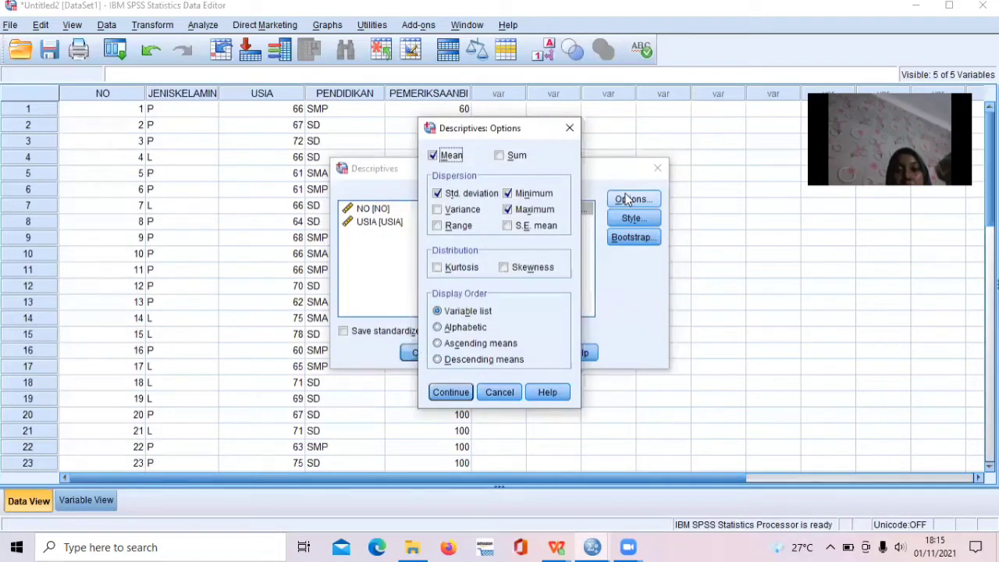
pyautogui.click(535, 211)
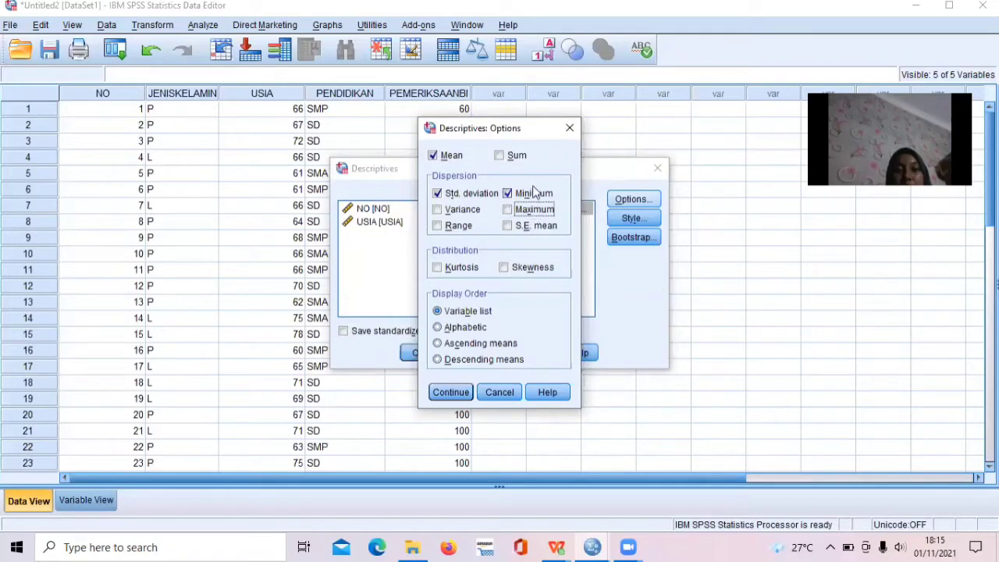
pyautogui.click(534, 193)
pyautogui.click(480, 200)
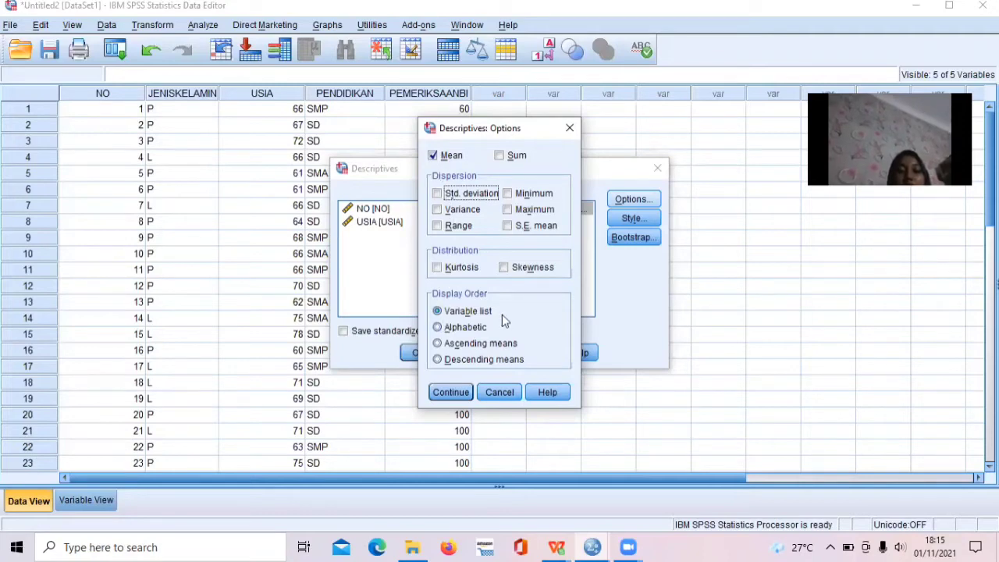
# Run the Descriptives analysis for the mean of PEMERIKSAAN BI, review its output table and return to the data.
pyautogui.click(451, 393)
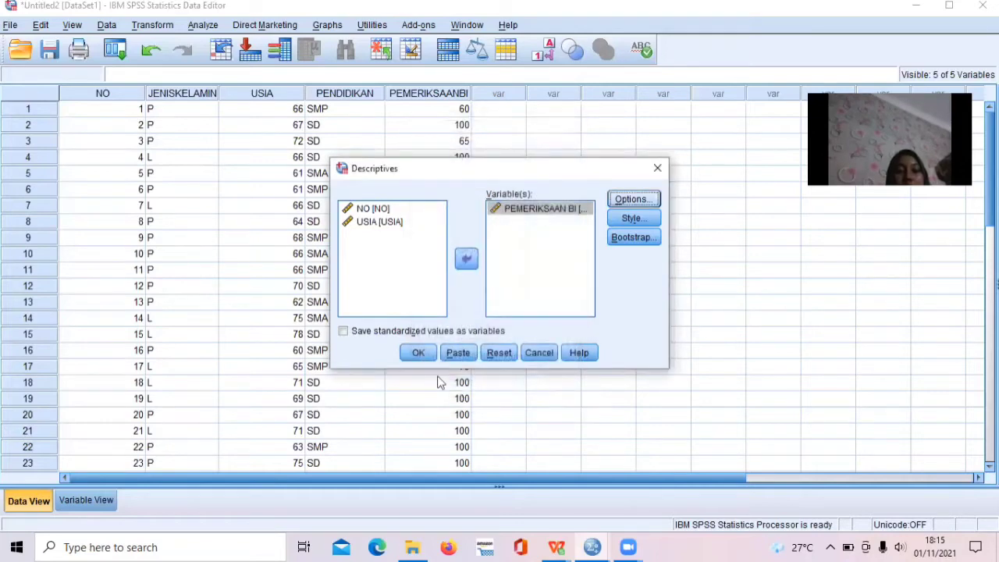
pyautogui.click(408, 355)
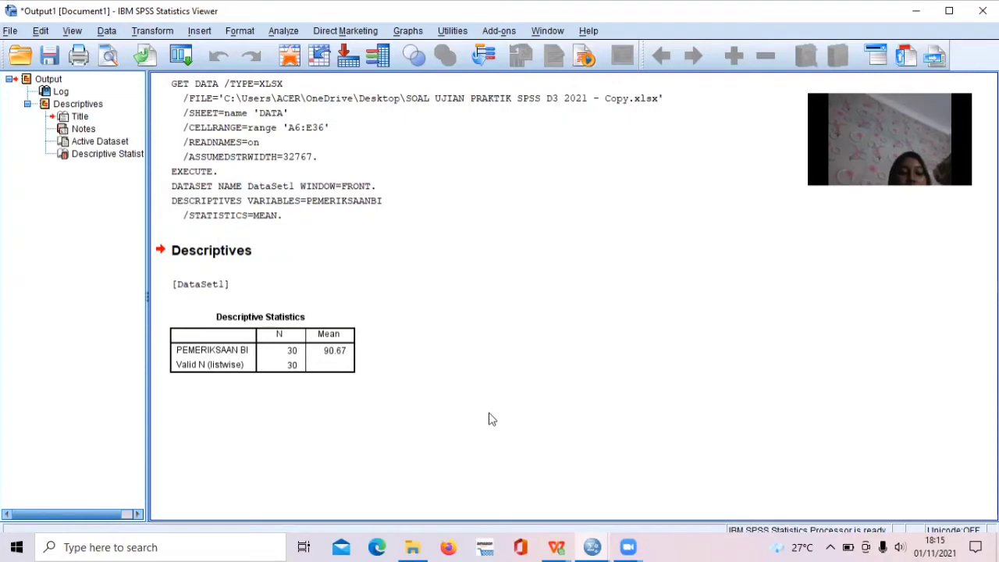
pyautogui.click(296, 361)
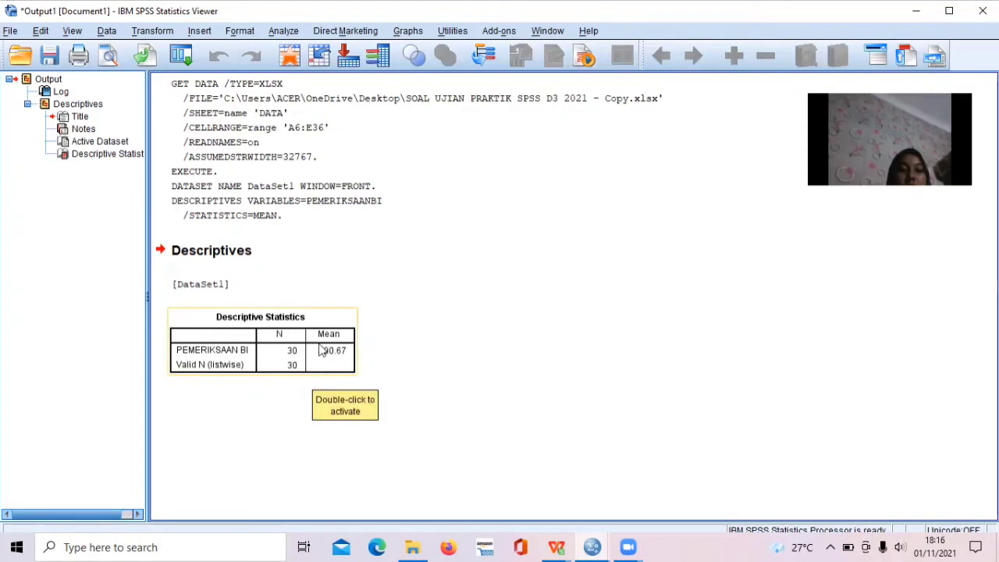
pyautogui.click(372, 310)
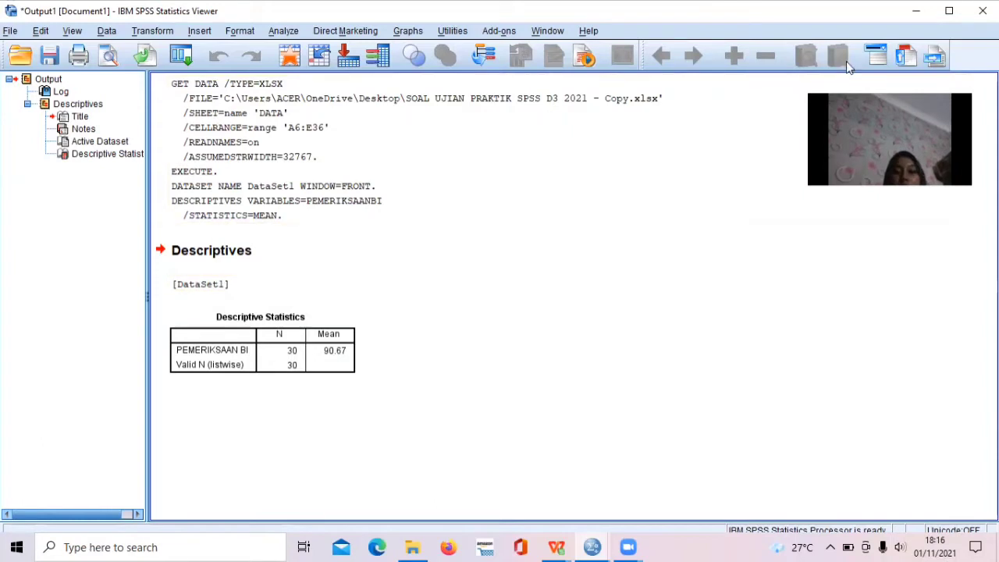
pyautogui.click(915, 10)
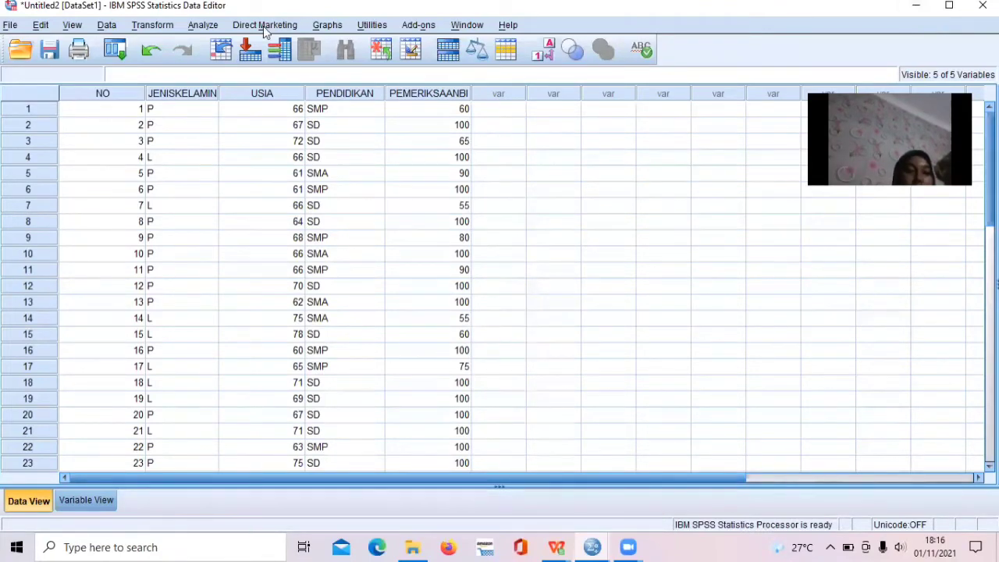
# Run a Frequencies analysis with frequency tables for JENIS KELAMIN, USIA, PENDIDIKAN and PEMERIKSAAN BI.
pyautogui.click(205, 27)
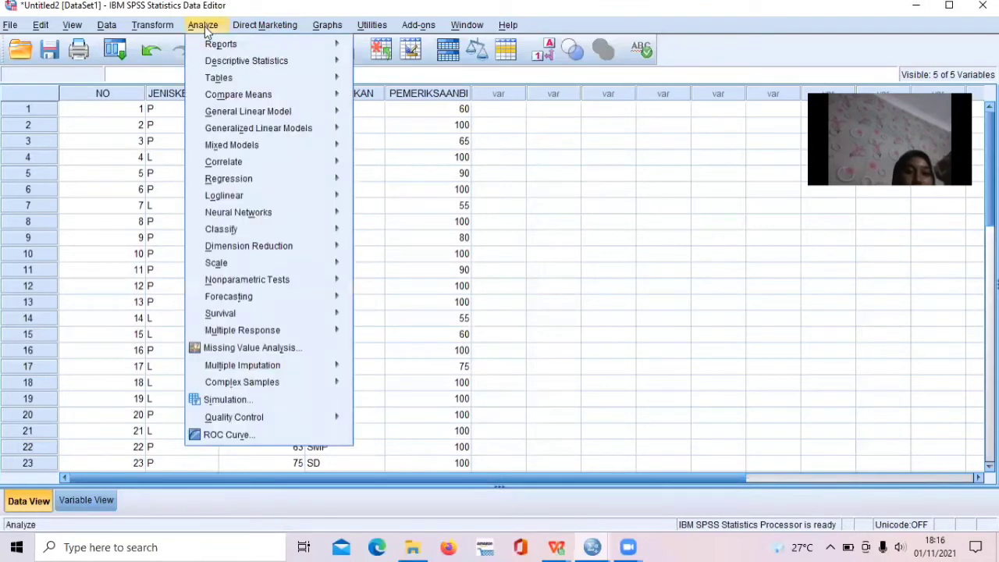
pyautogui.moveTo(248, 64)
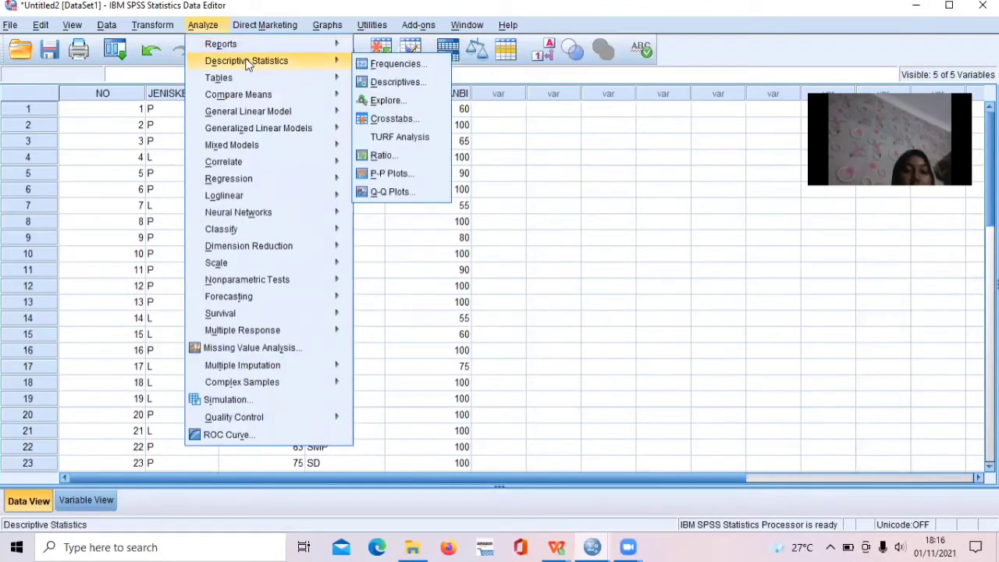
pyautogui.click(377, 66)
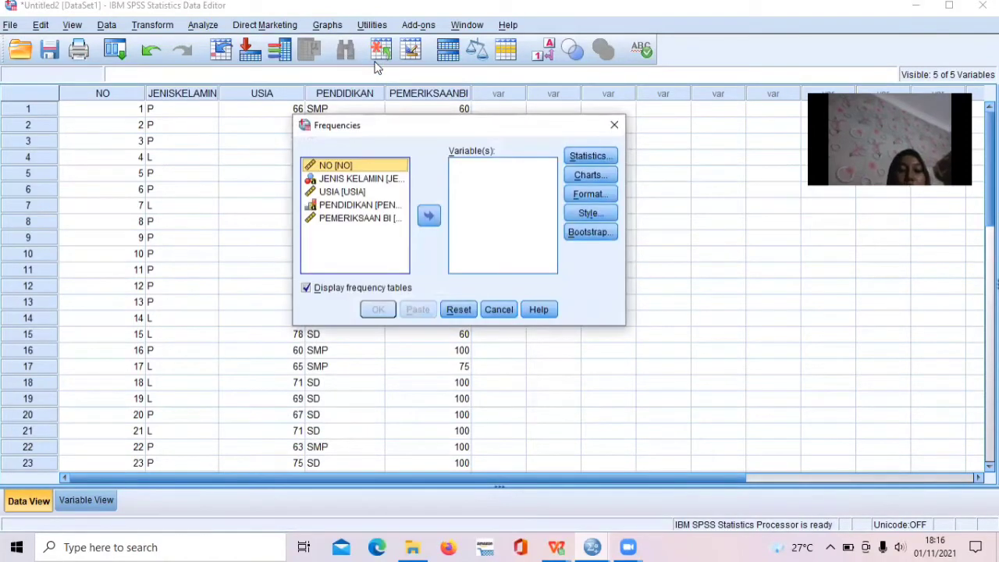
pyautogui.click(361, 178)
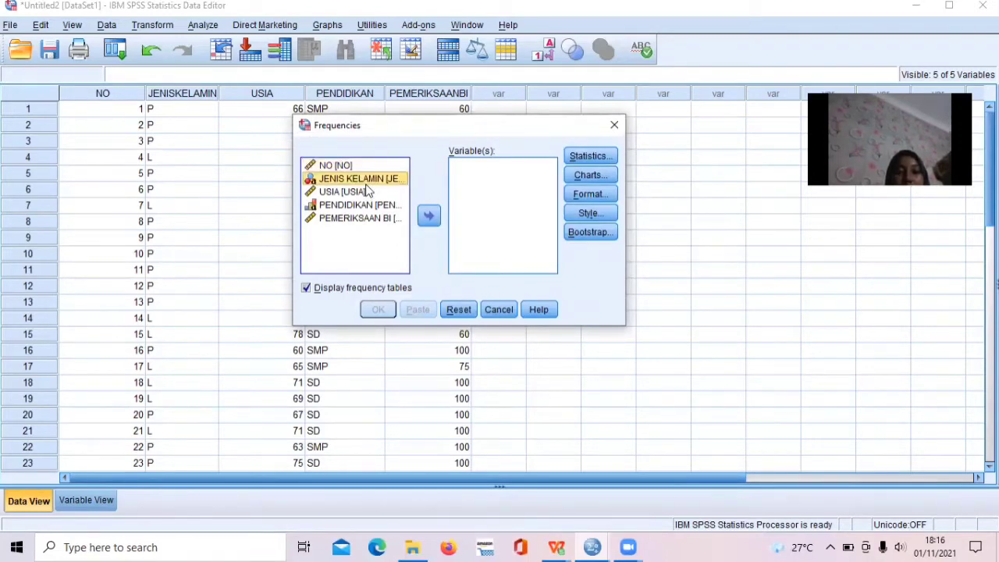
pyautogui.click(427, 219)
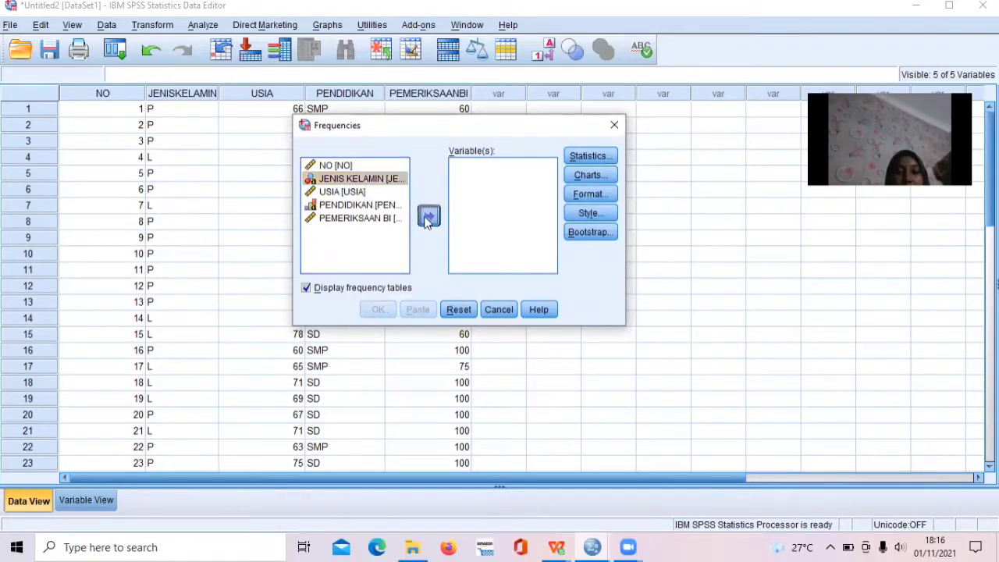
pyautogui.click(367, 179)
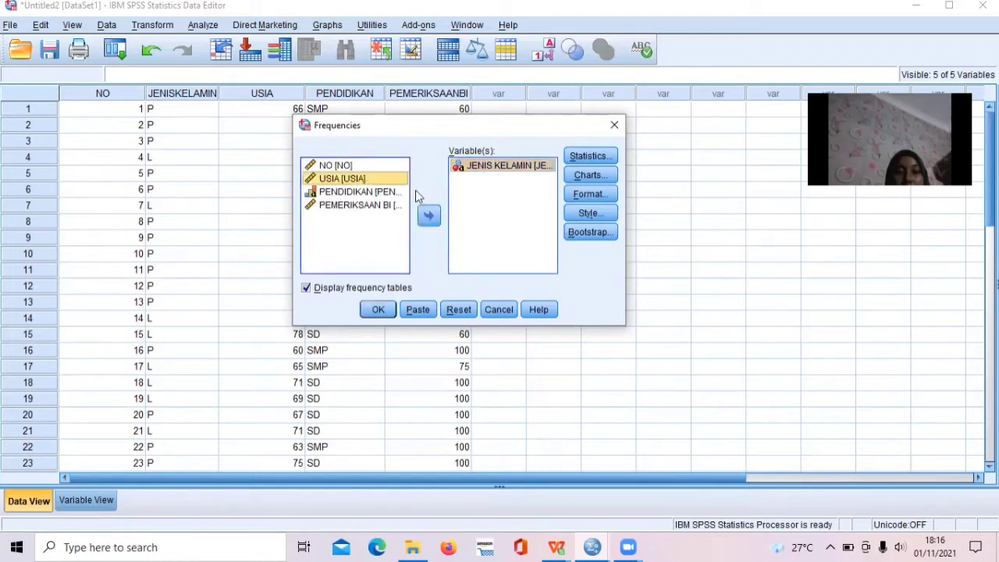
pyautogui.click(428, 215)
pyautogui.click(390, 183)
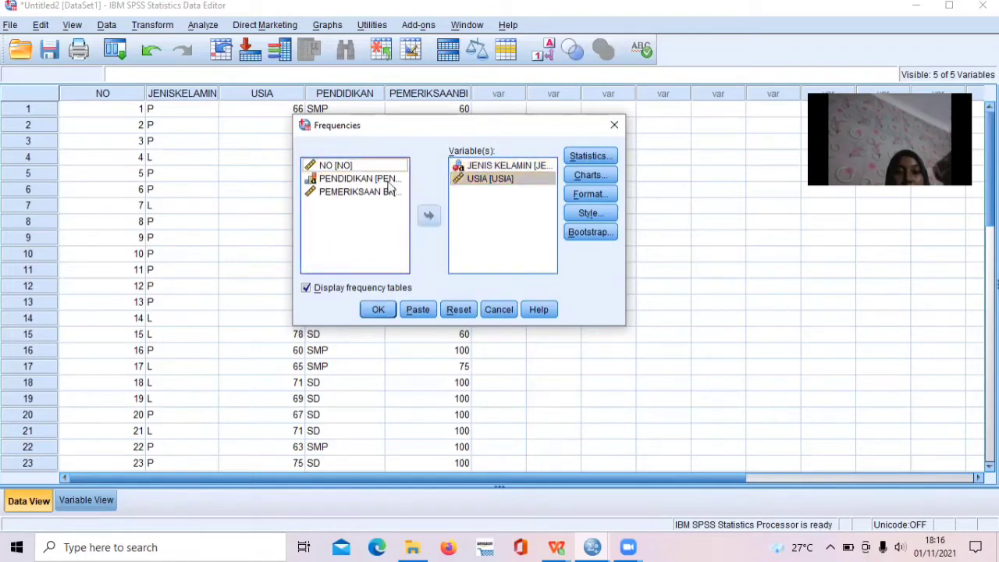
pyautogui.click(428, 217)
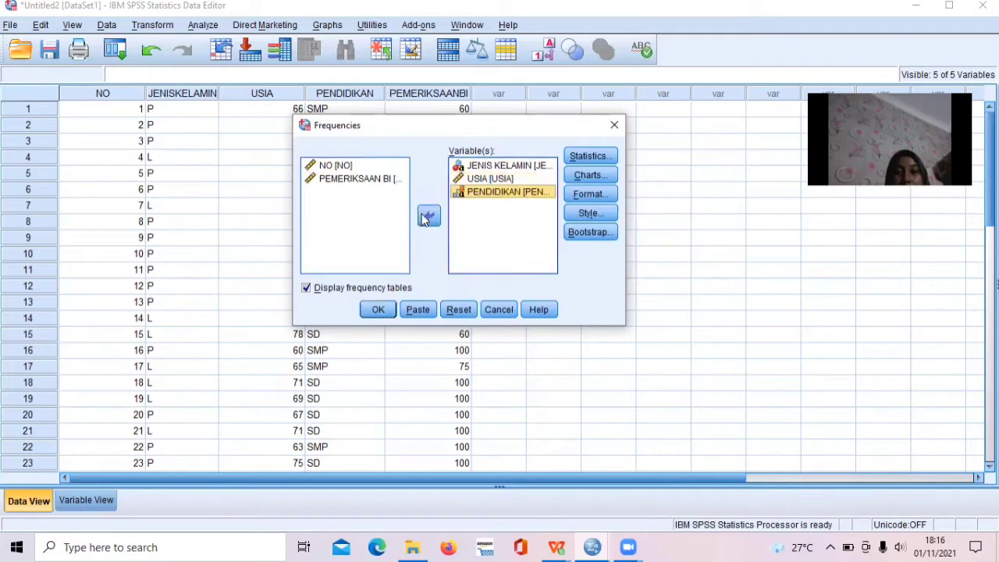
pyautogui.click(382, 182)
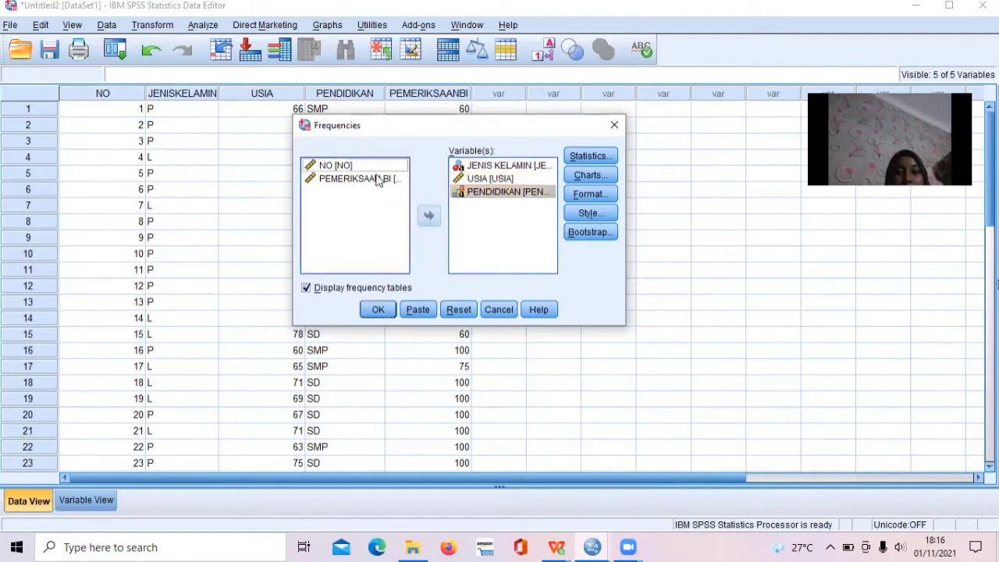
pyautogui.click(429, 218)
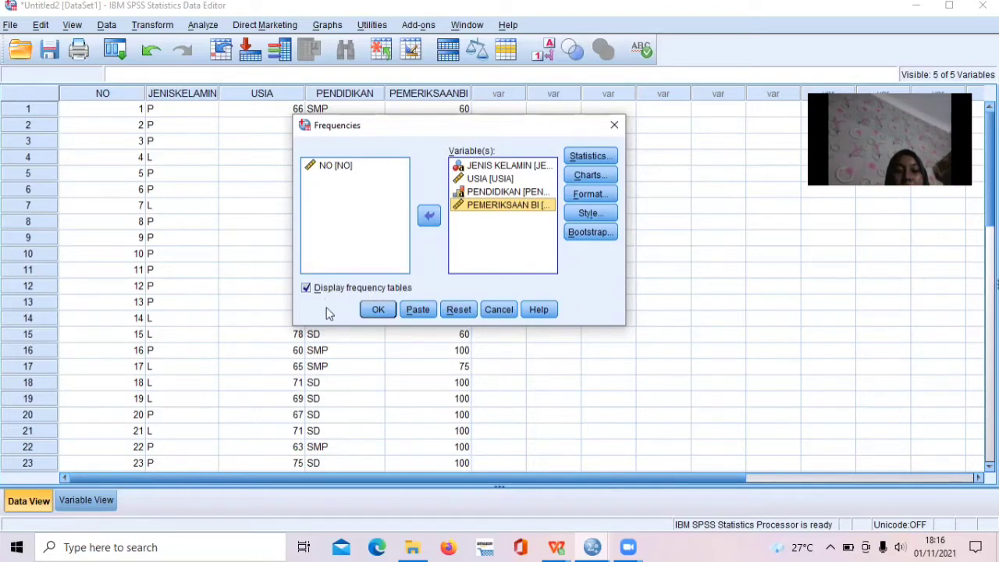
pyautogui.click(378, 310)
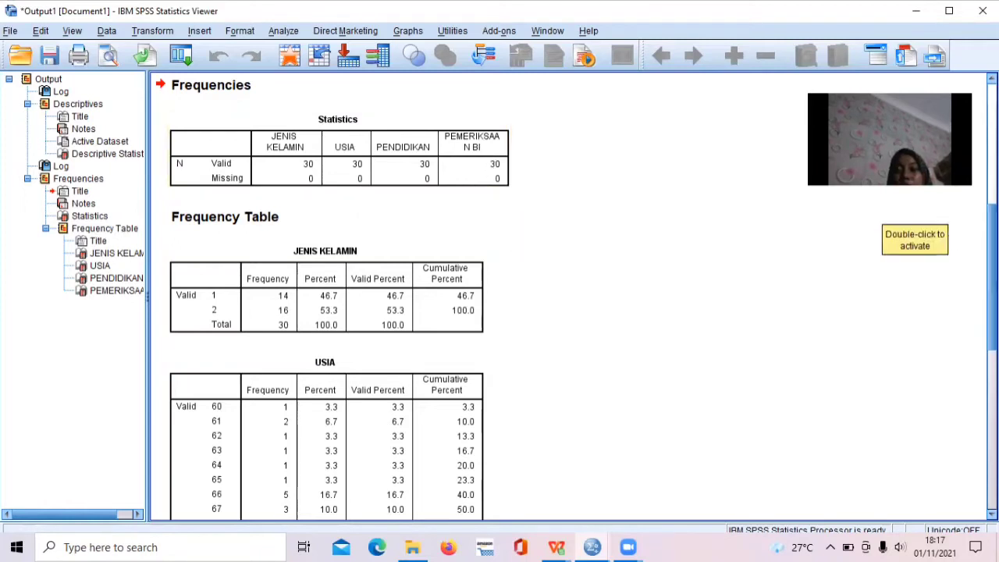
# Examine the frequency tables for JENIS KELAMIN, USIA, PENDIDIKAN and PEMERIKSAAN BI, and return to the data.
pyautogui.scroll(-3, 573, 297)
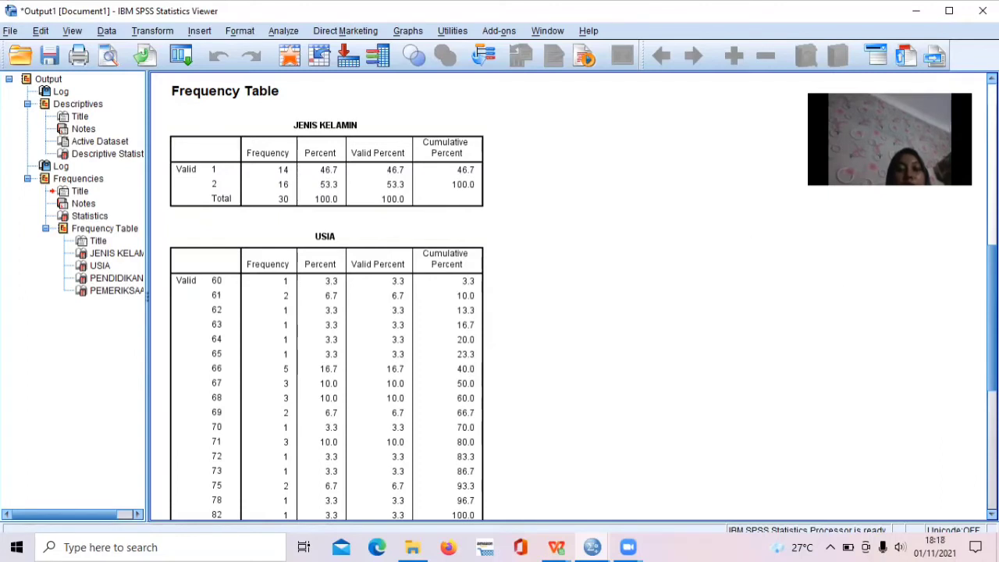
pyautogui.scroll(-3, 578, 296)
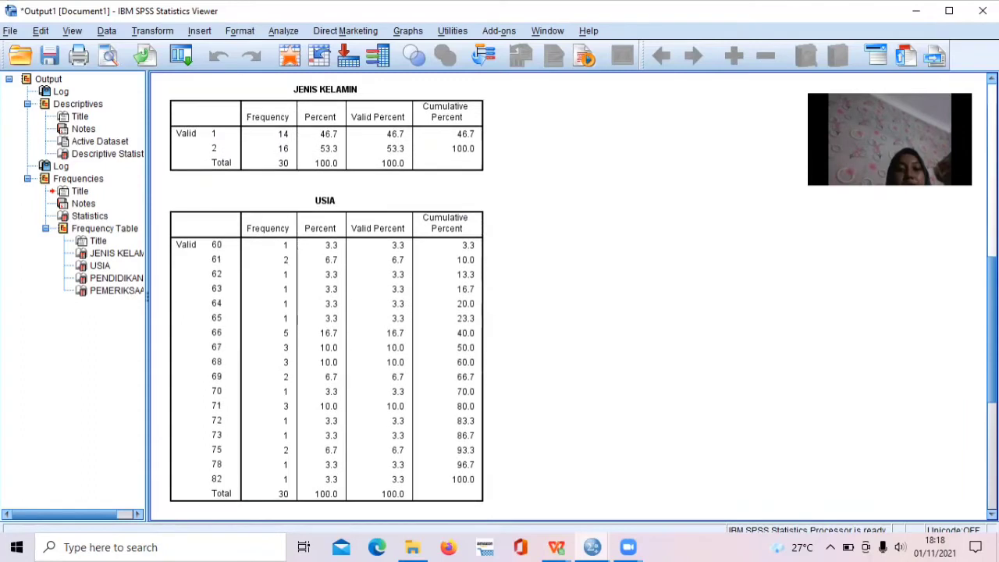
pyautogui.scroll(-2, 577, 296)
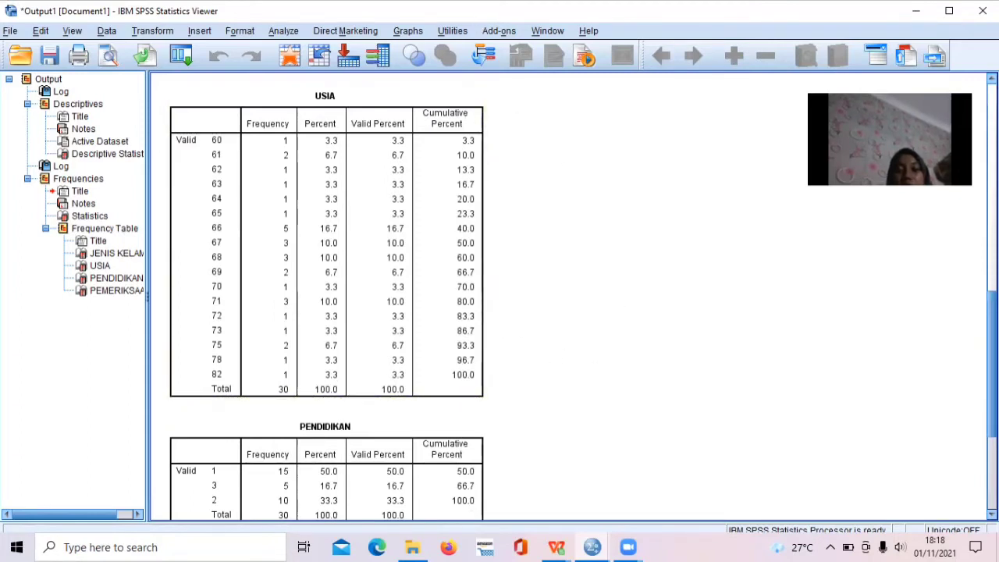
pyautogui.scroll(-3, 570, 297)
pyautogui.scroll(-3, 602, 284)
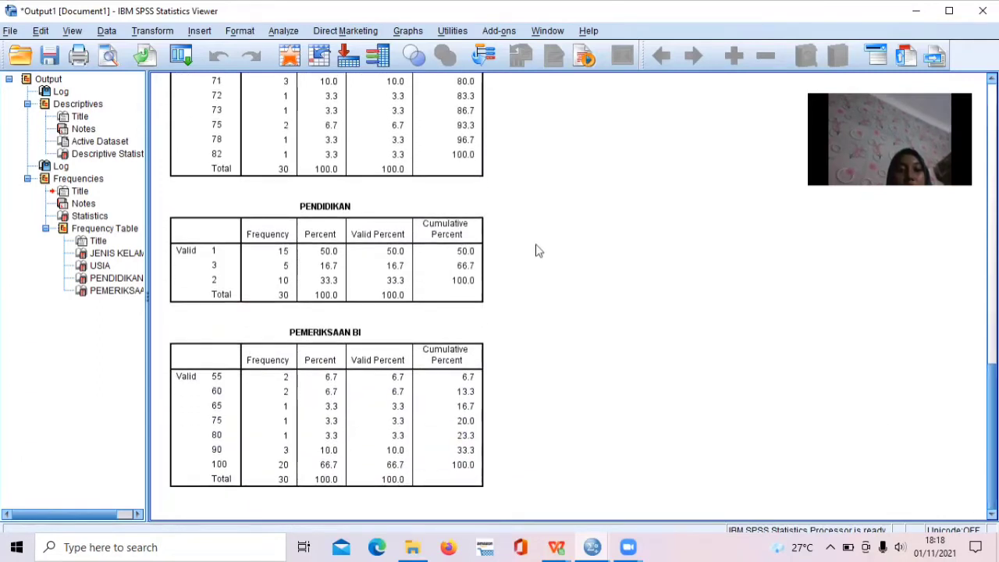
pyautogui.click(324, 245)
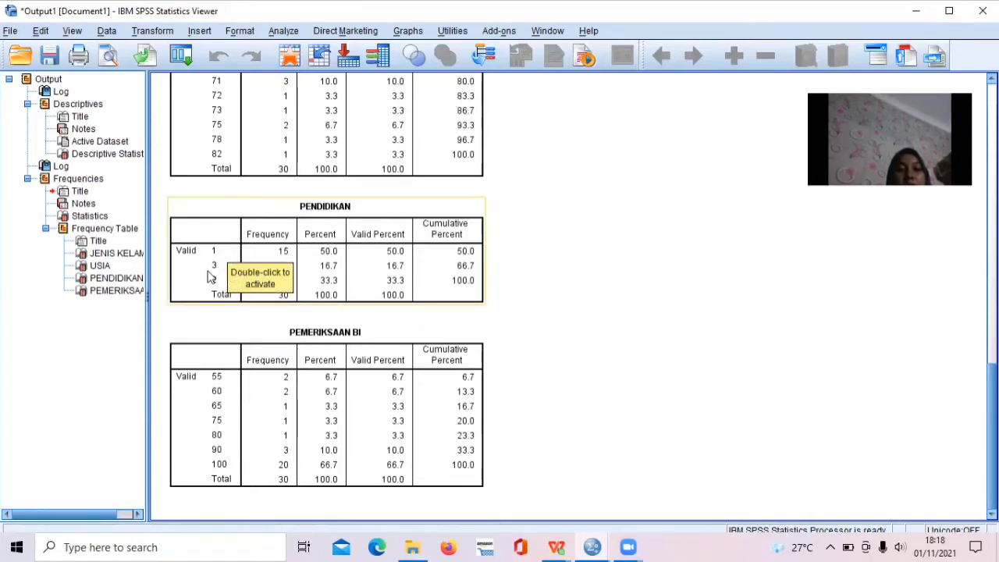
pyautogui.click(569, 260)
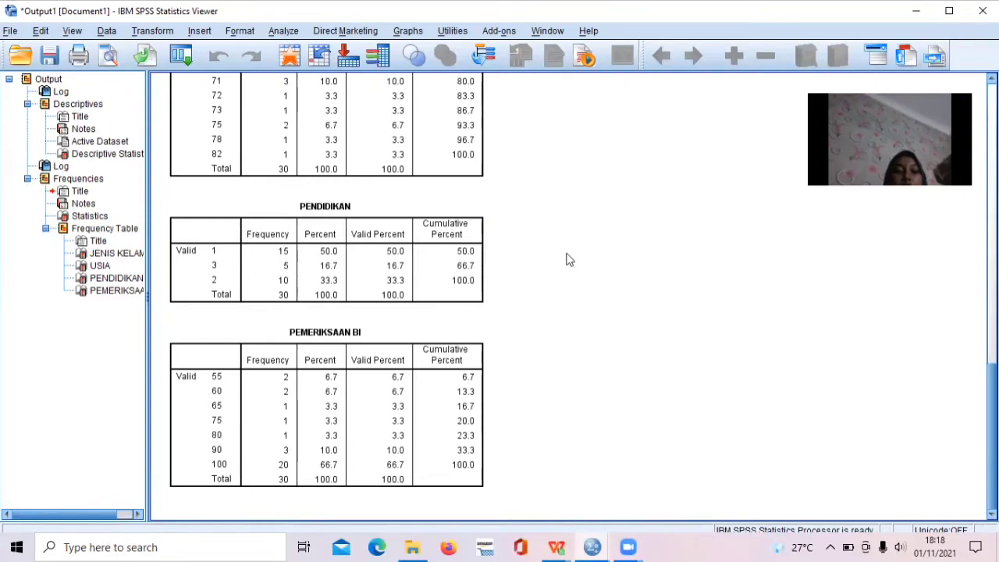
pyautogui.click(285, 417)
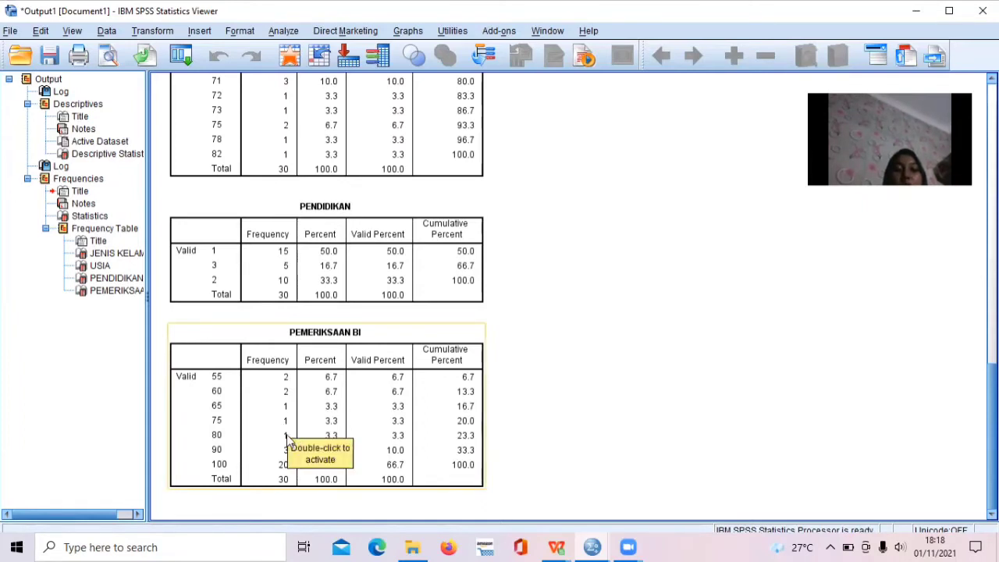
pyautogui.click(499, 408)
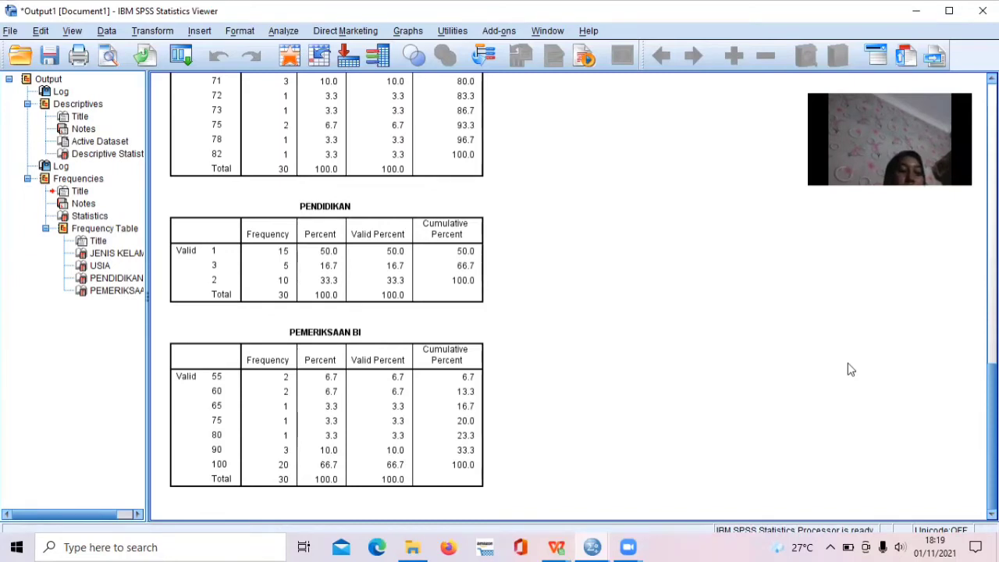
pyautogui.click(917, 12)
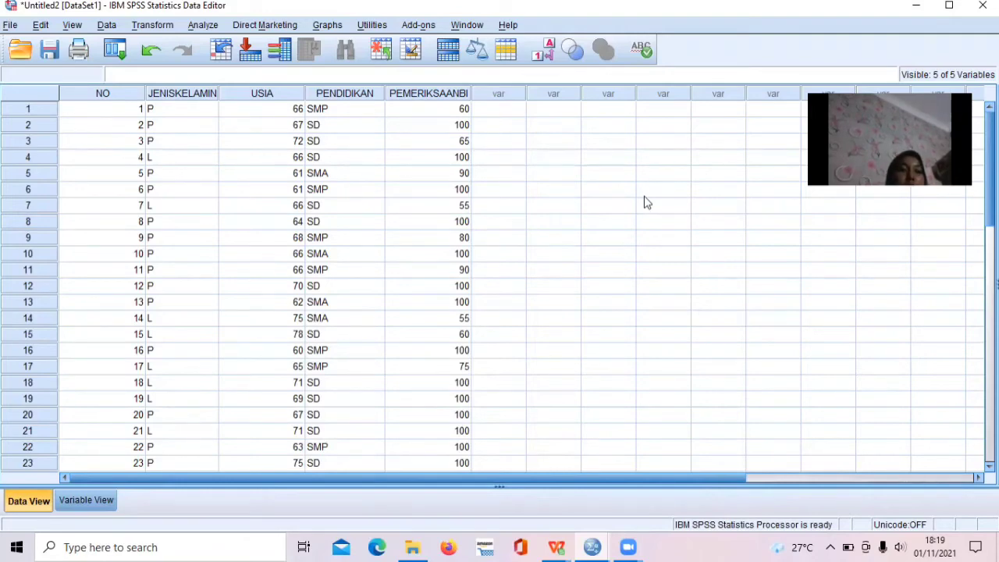
# Set up a Recode into Different Variables with PEMERIKSAAN BI as the input variable.
pyautogui.click(158, 28)
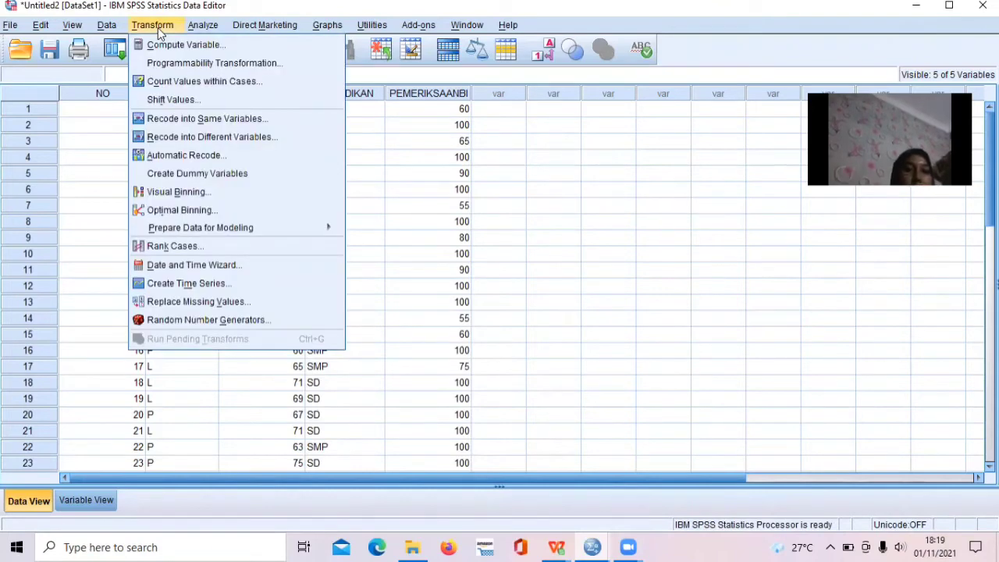
pyautogui.click(232, 143)
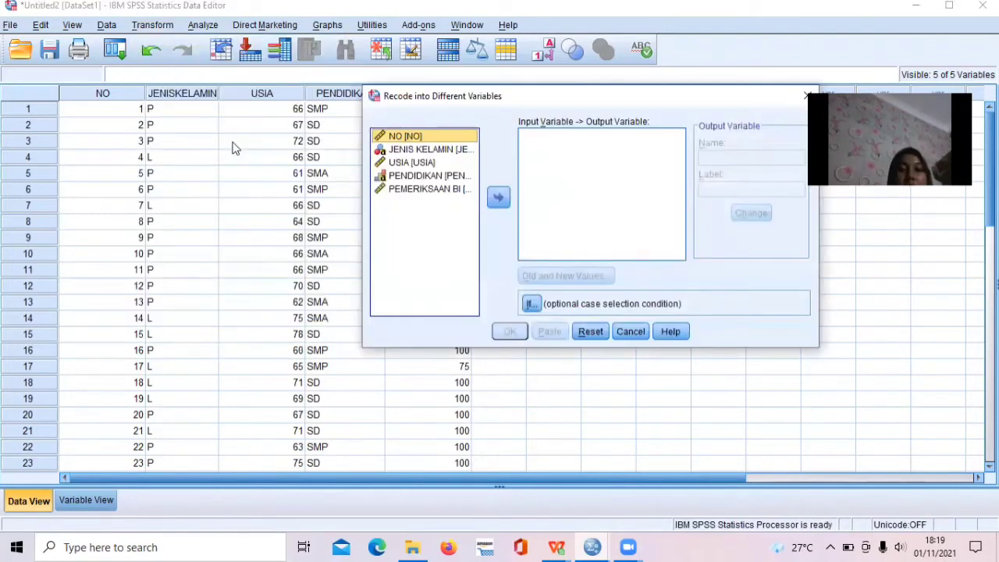
pyautogui.click(422, 190)
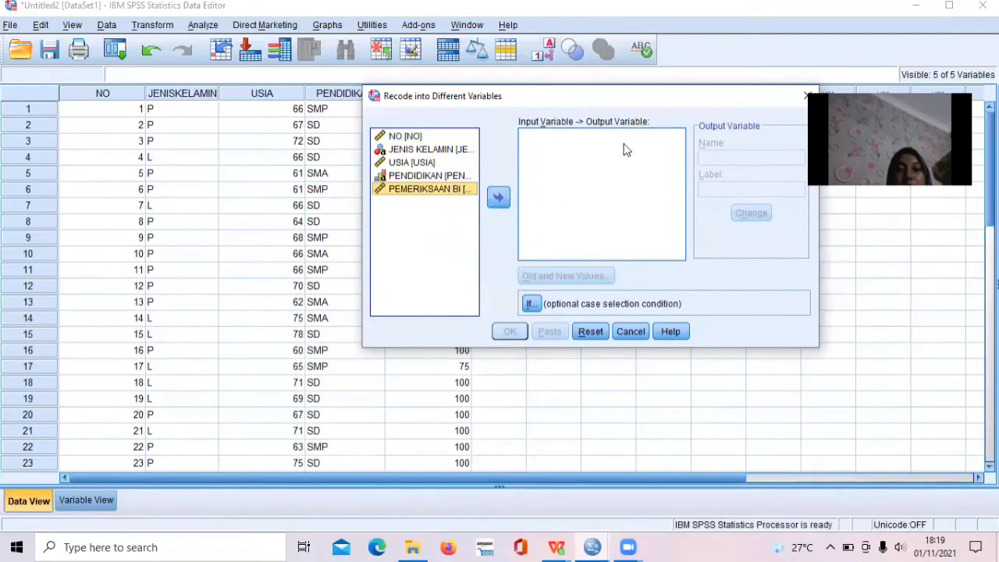
pyautogui.click(499, 200)
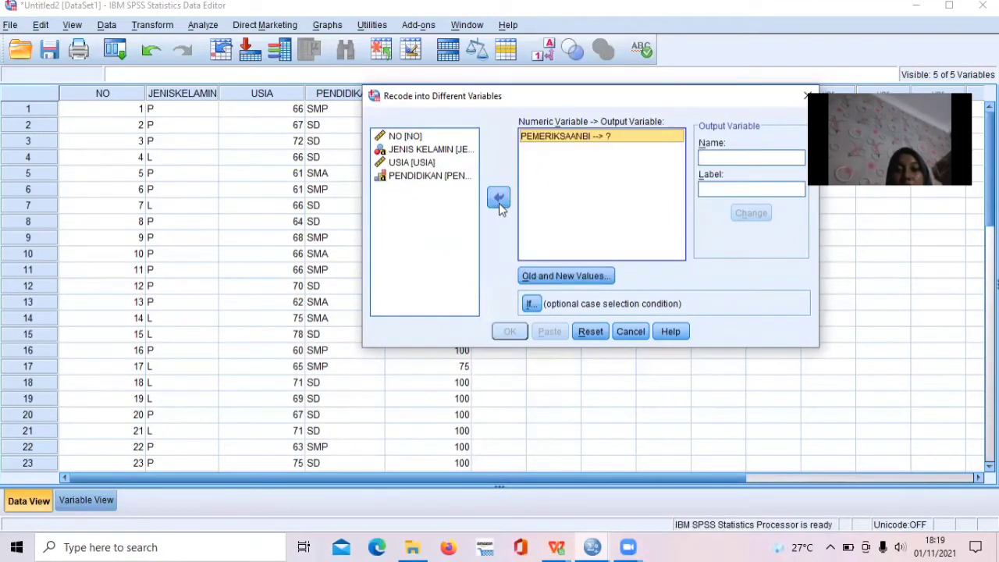
# Name the recode's output variable InterpretasiBI with the label Interpretasi BI and assign it to PEMERIKSAANBI.
pyautogui.click(761, 156)
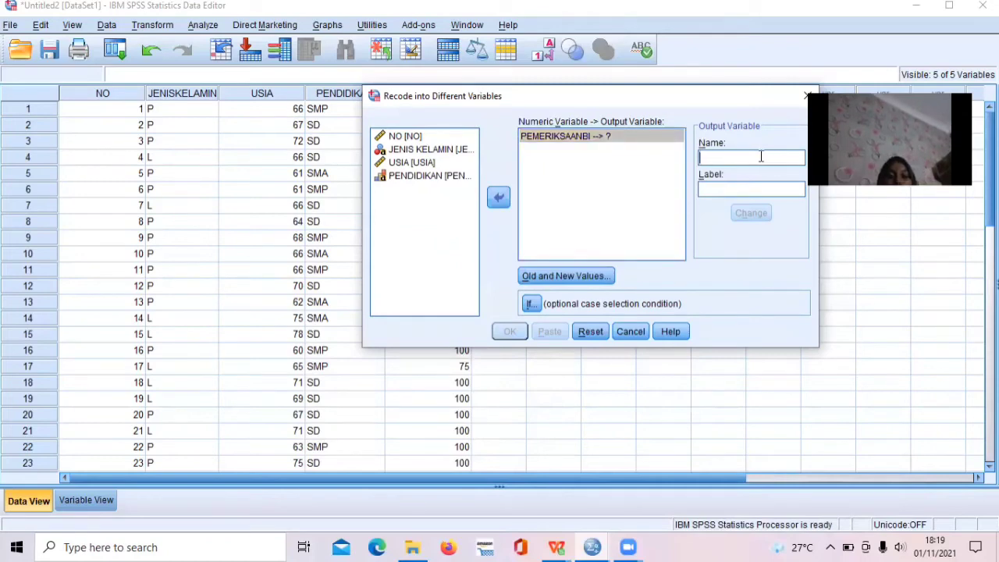
pyautogui.write('I')
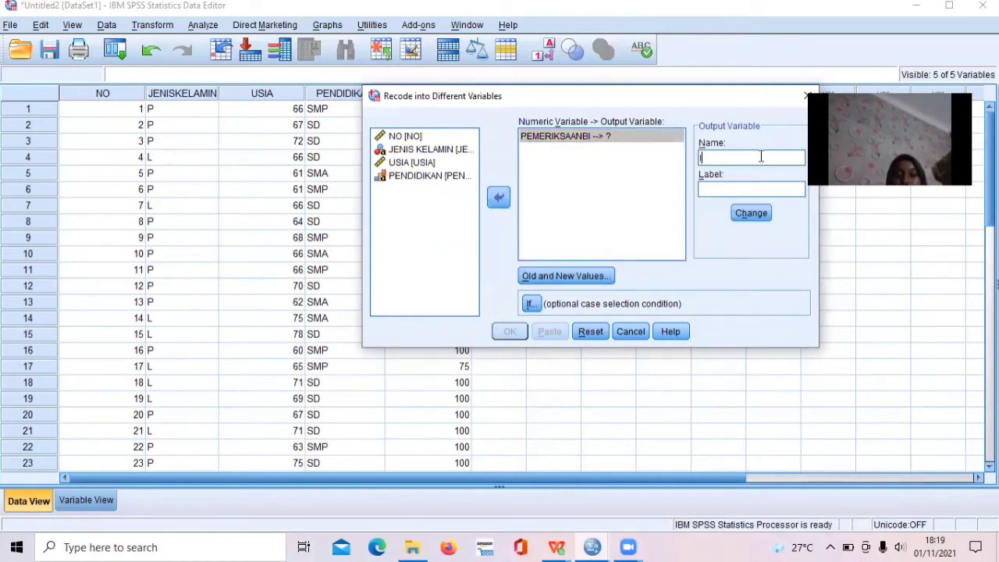
pyautogui.write('nterpr')
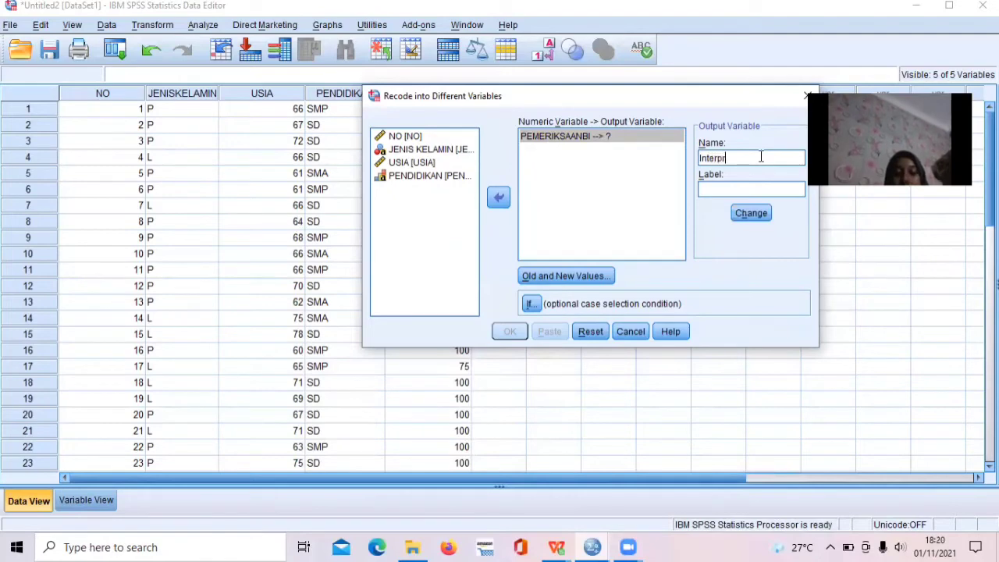
pyautogui.write('etasiBI')
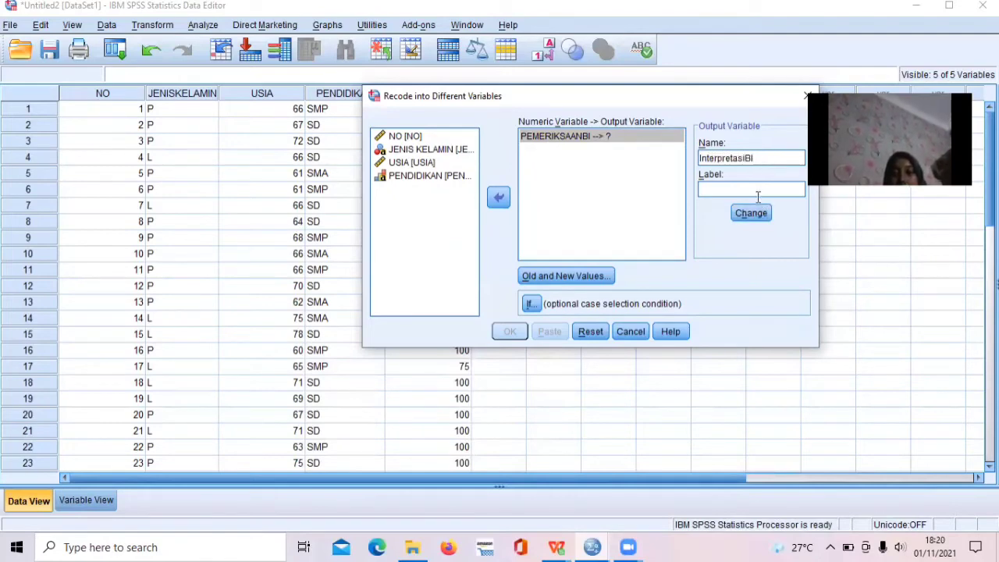
pyautogui.click(759, 192)
pyautogui.write('In')
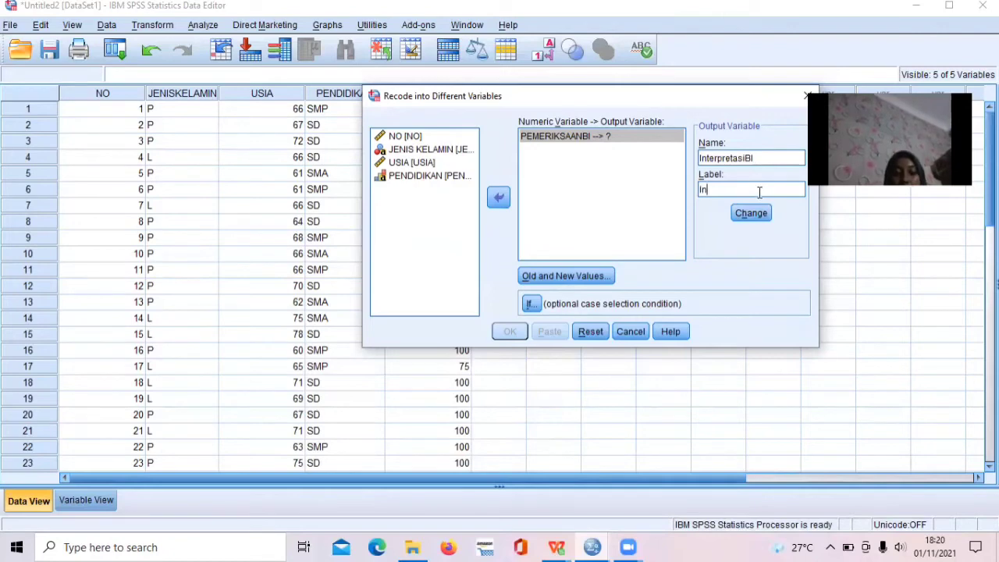
pyautogui.write('terpretasi BI')
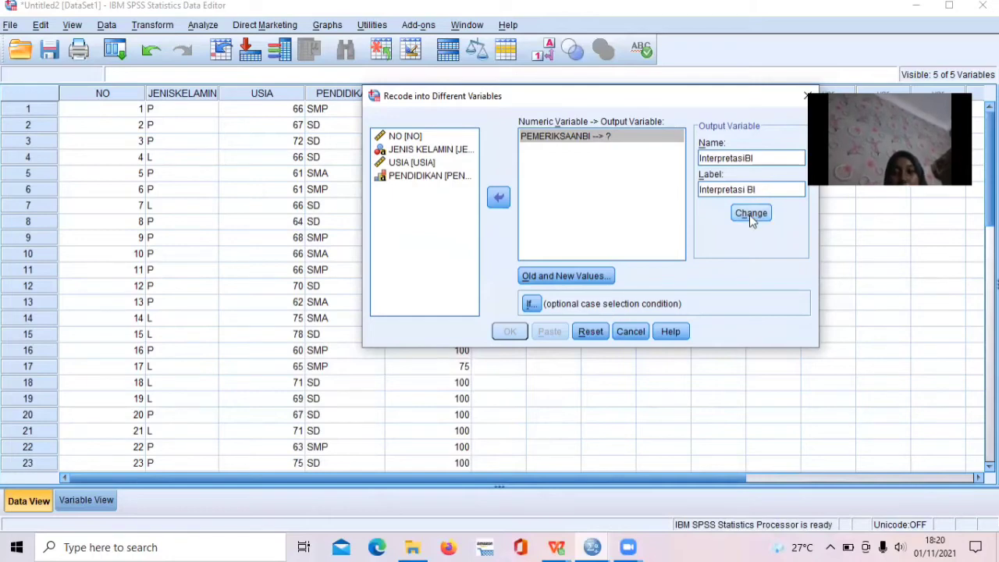
pyautogui.click(750, 214)
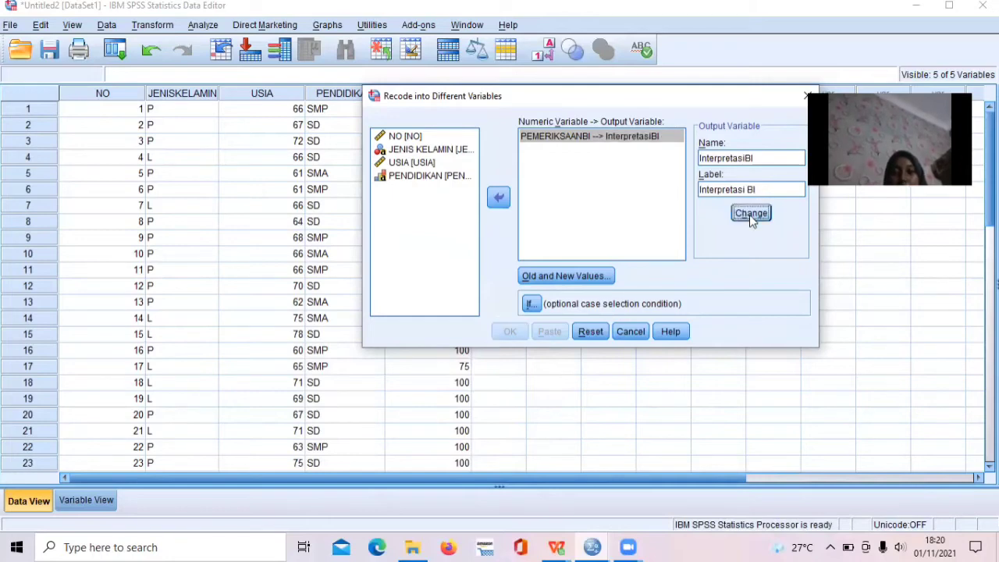
# Open the recode's old and new value definitions and choose to specify old values as a bounded range.
pyautogui.click(605, 278)
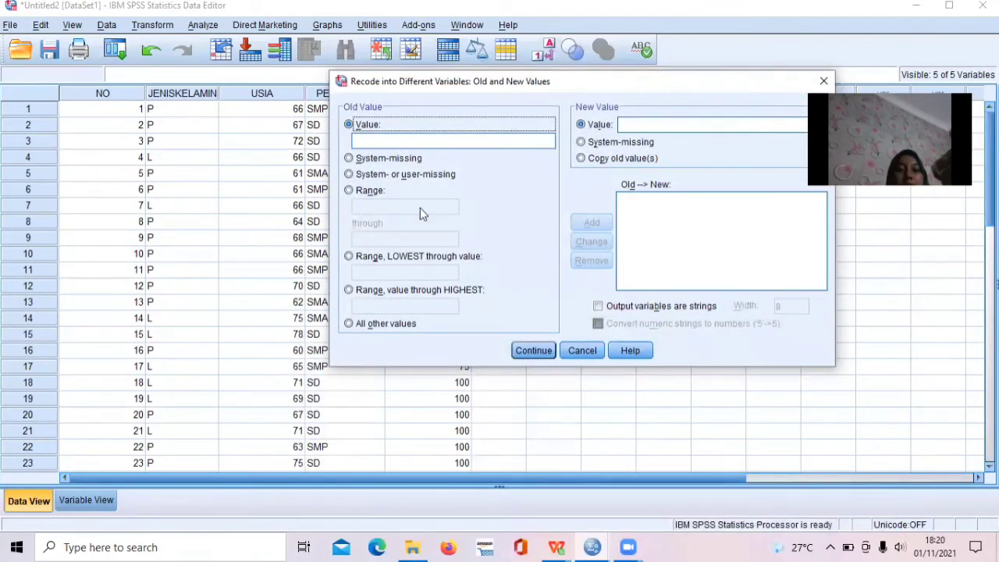
pyautogui.click(373, 194)
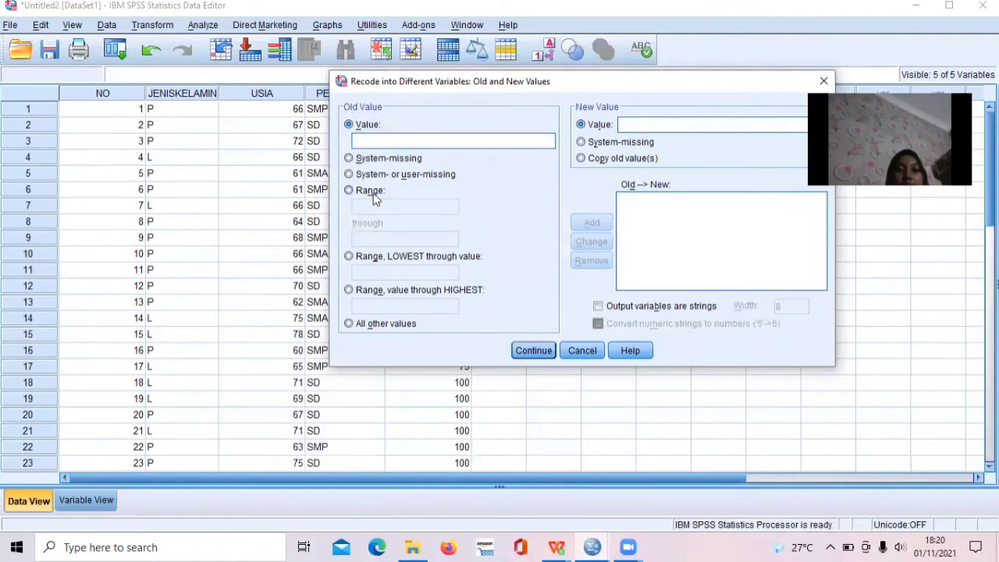
pyautogui.click(380, 205)
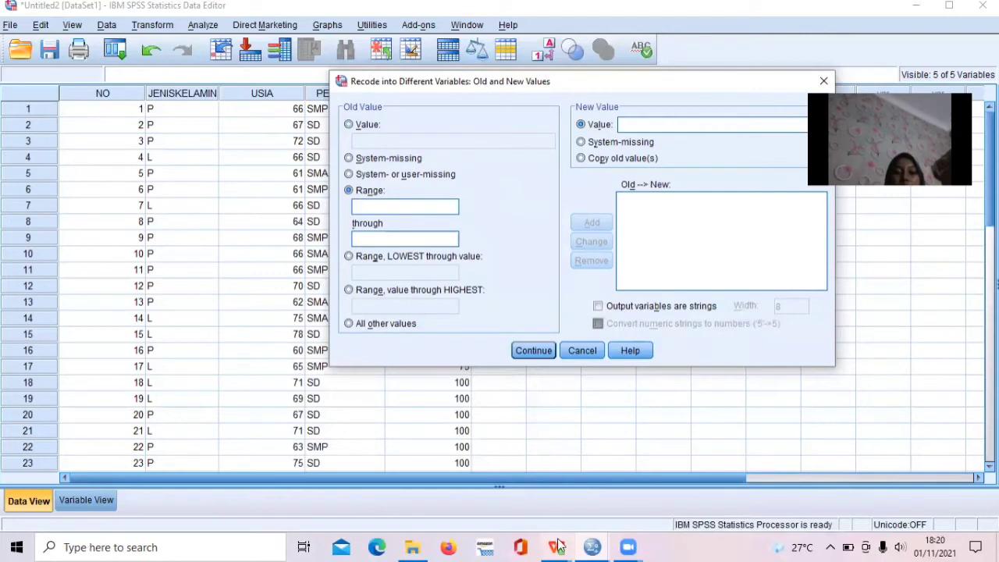
# Switch to the exam workbook in WPS Office to consult the BI interpretation criteria, and return to the SPSS recode.
pyautogui.moveTo(556, 547)
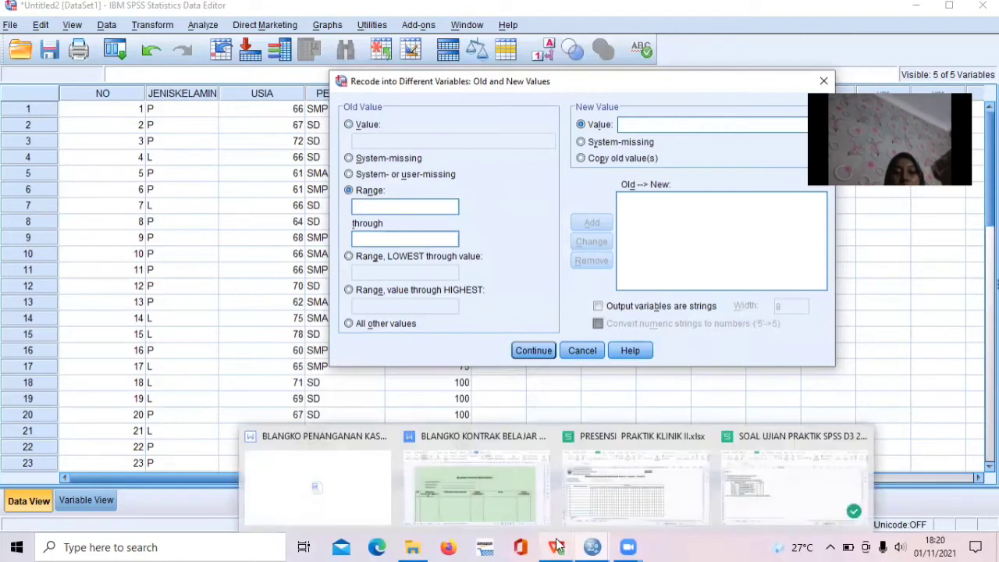
pyautogui.click(745, 499)
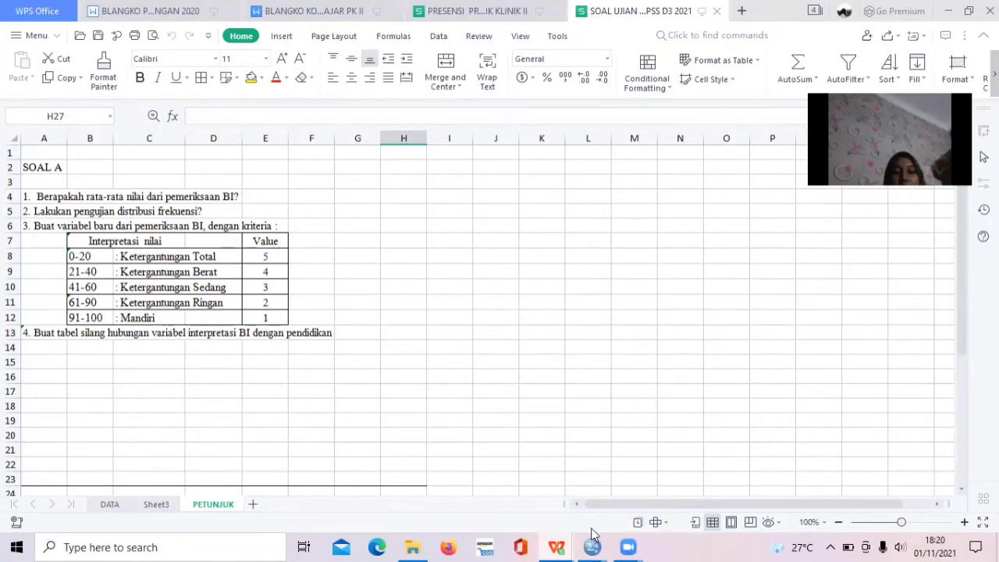
pyautogui.moveTo(594, 544)
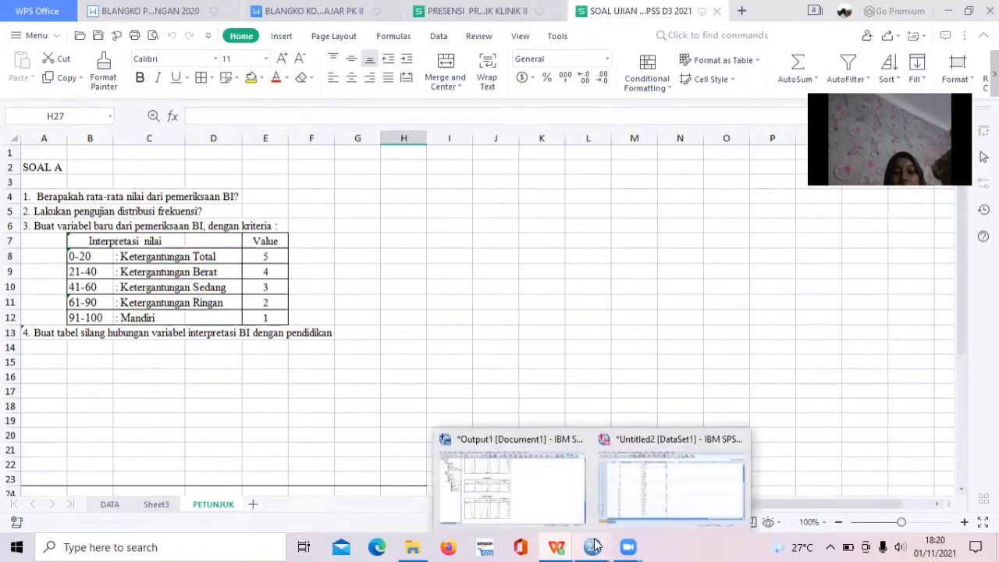
pyautogui.click(634, 479)
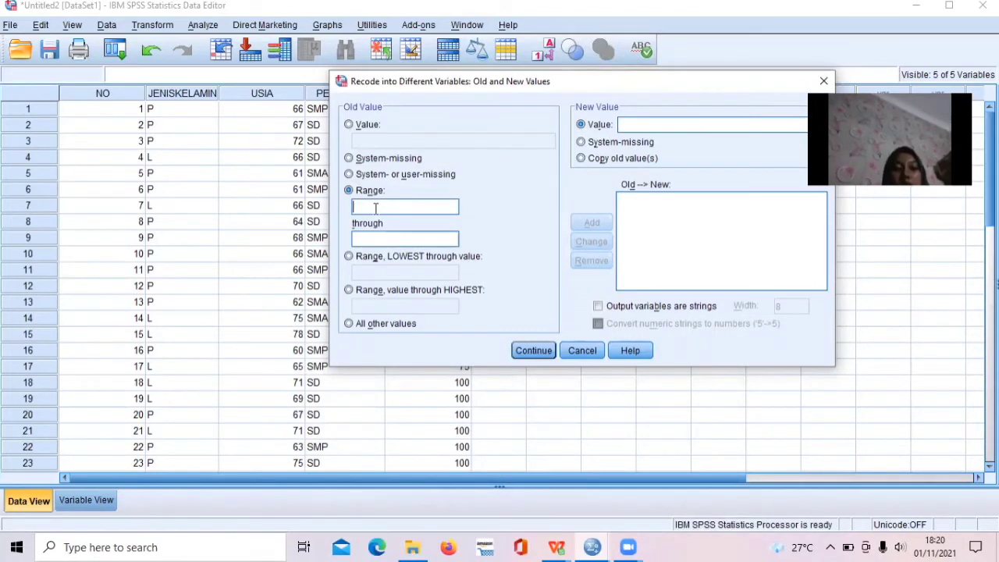
# Add a recode rule that turns old values 0 through 20 into the new value 5.
pyautogui.write('0')
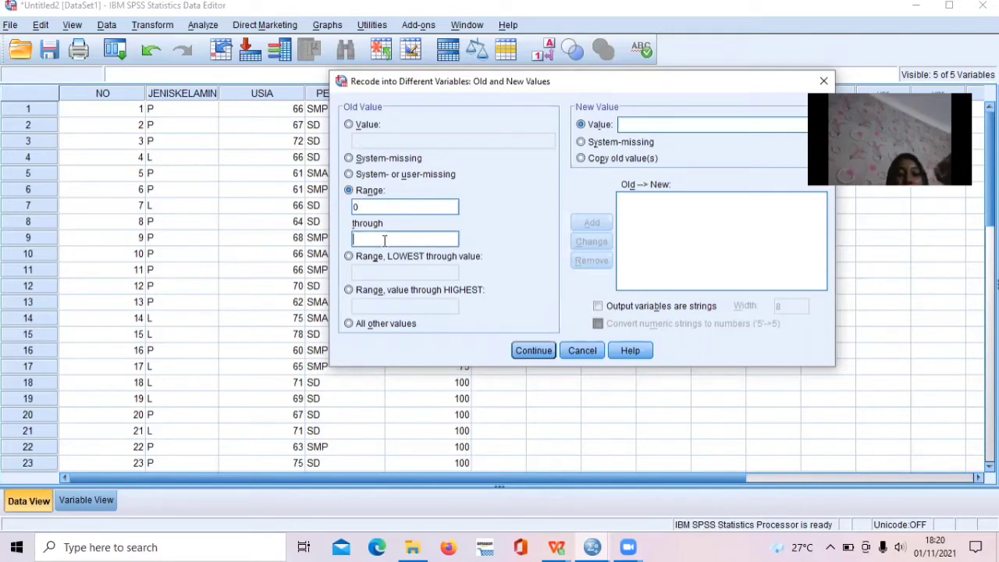
pyautogui.write('20')
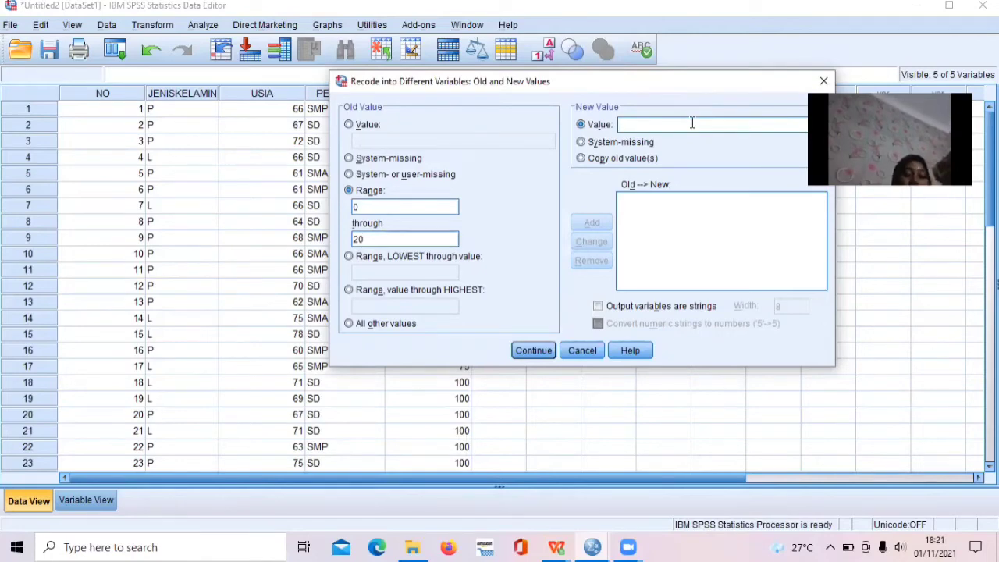
pyautogui.write('5')
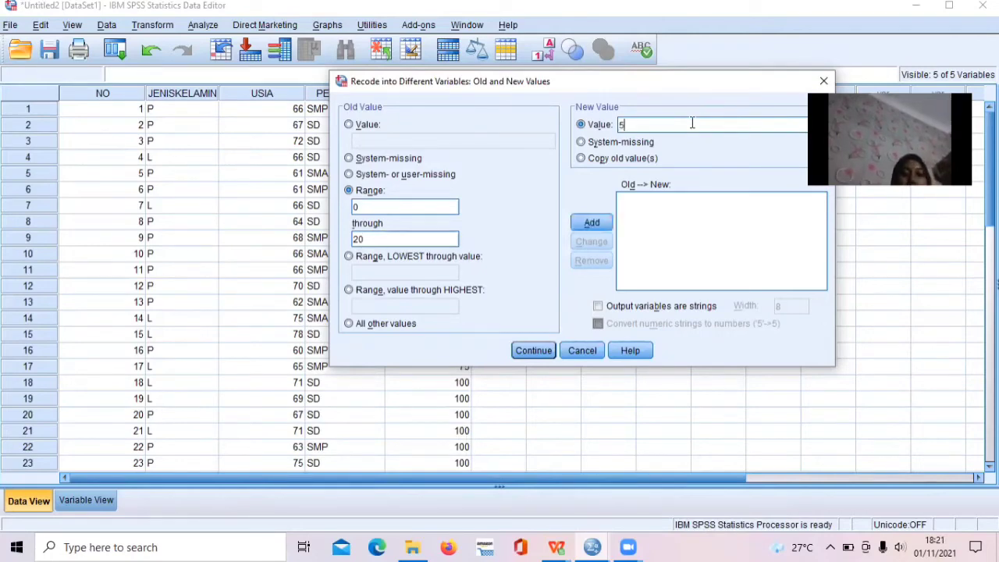
pyautogui.click(590, 223)
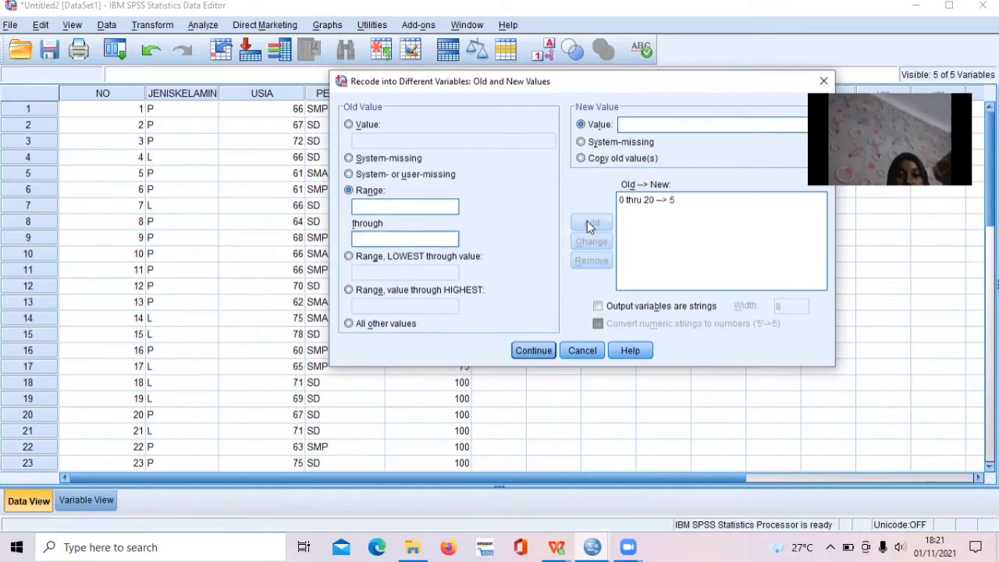
# Add a recode rule that turns old values 21 through 40 into the new value 4.
pyautogui.click(377, 206)
pyautogui.write('21')
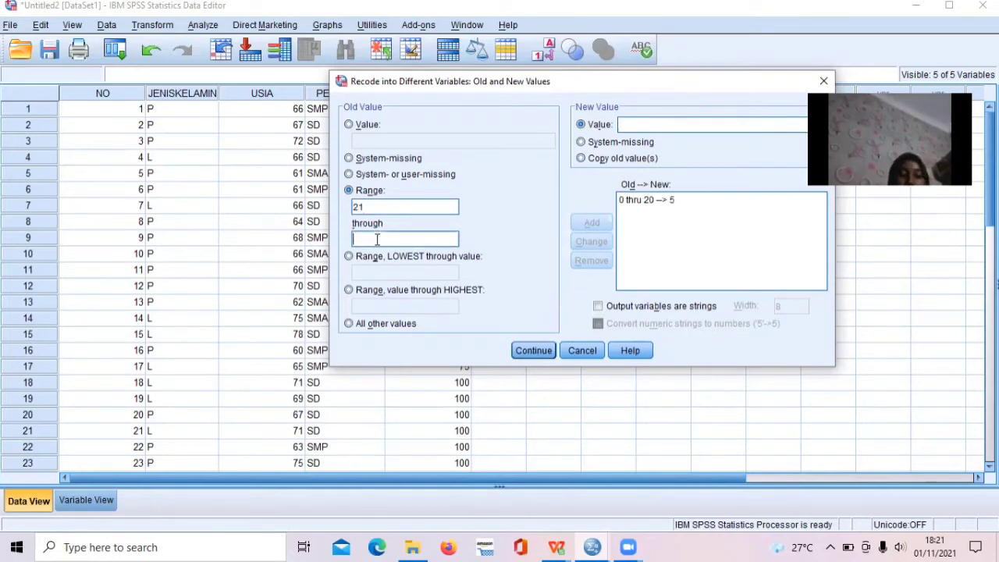
pyautogui.write('40')
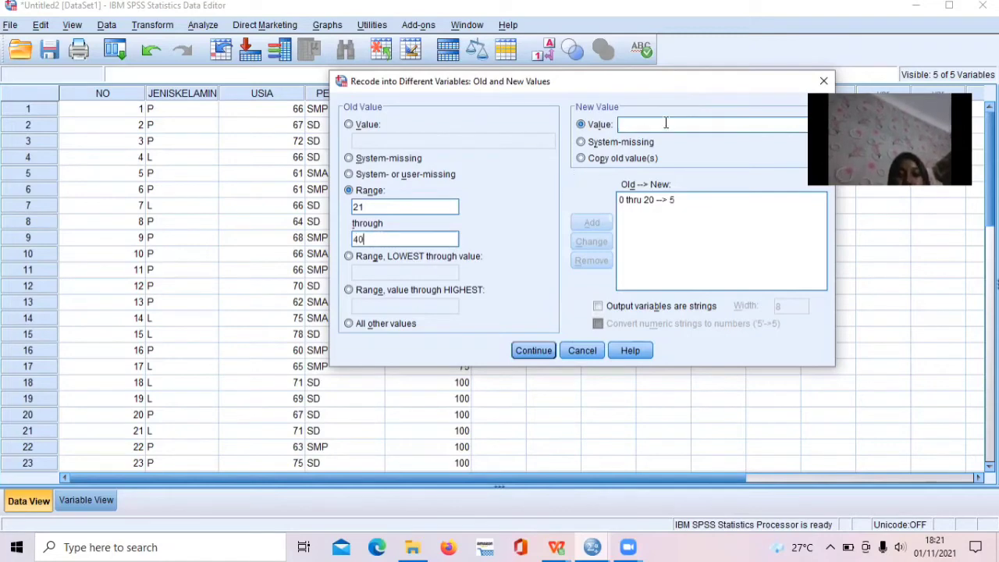
pyautogui.write('4')
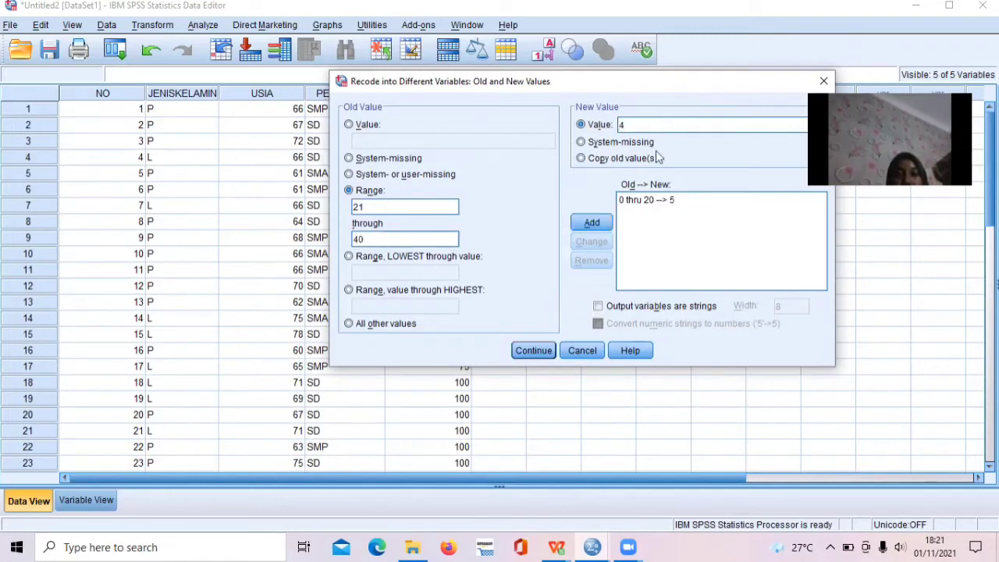
pyautogui.click(591, 226)
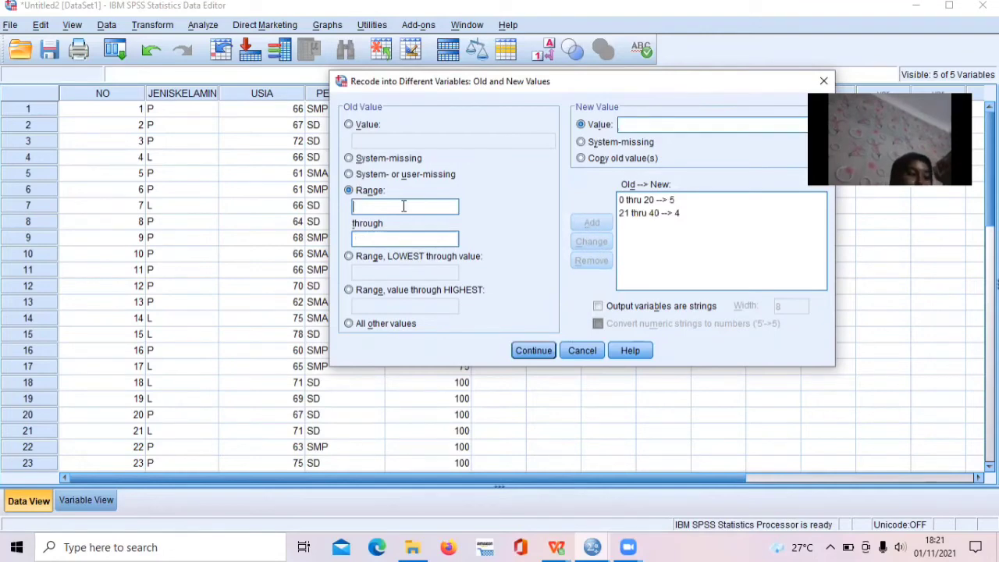
# Add a recode rule that turns old values 41 through 60 into the new value 3.
pyautogui.write('41')
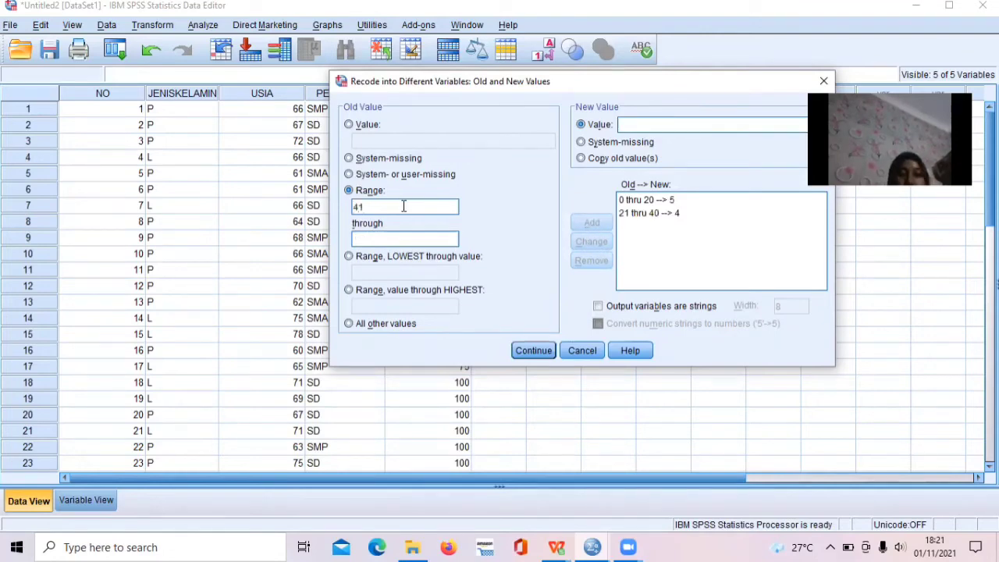
pyautogui.click(404, 238)
pyautogui.write('60')
pyautogui.write('3')
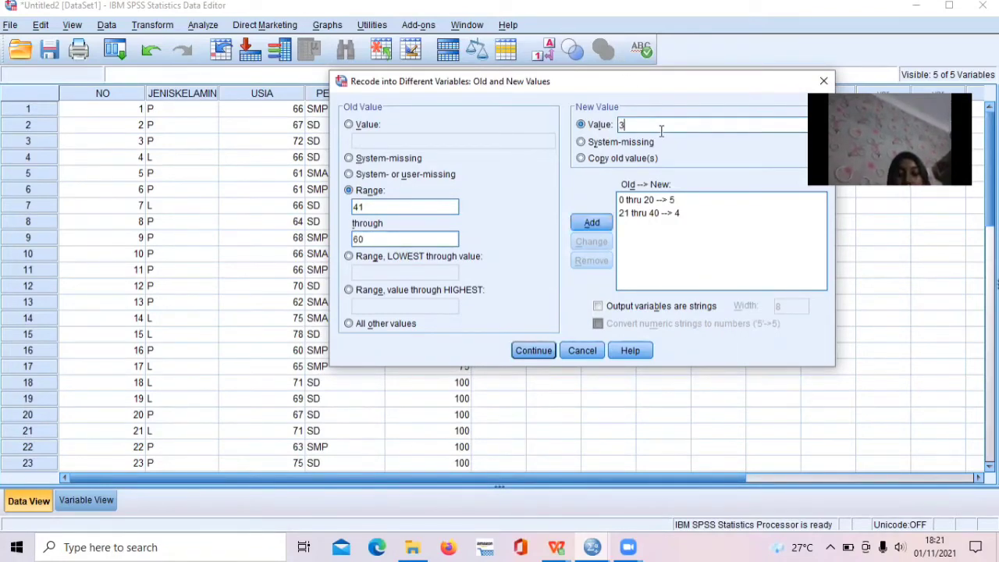
pyautogui.click(590, 222)
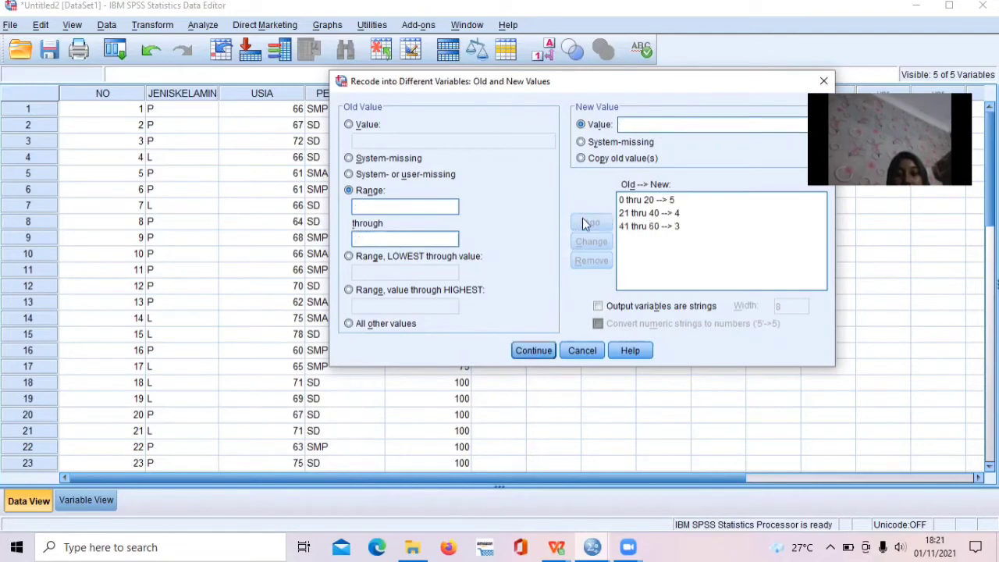
# Add a recode rule that turns old values 61 through 90 into the new value 2.
pyautogui.click(417, 207)
pyautogui.write('61')
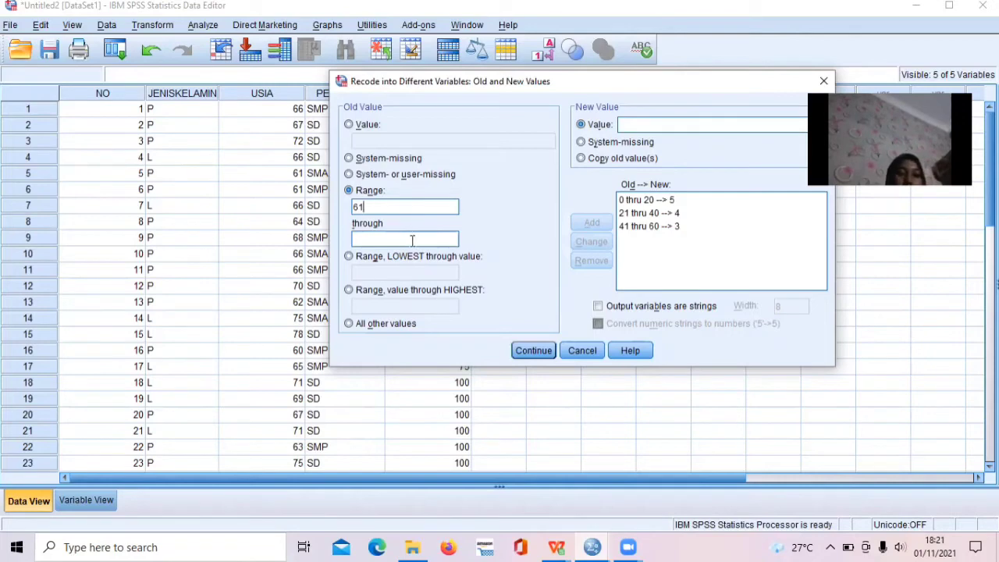
pyautogui.write('90')
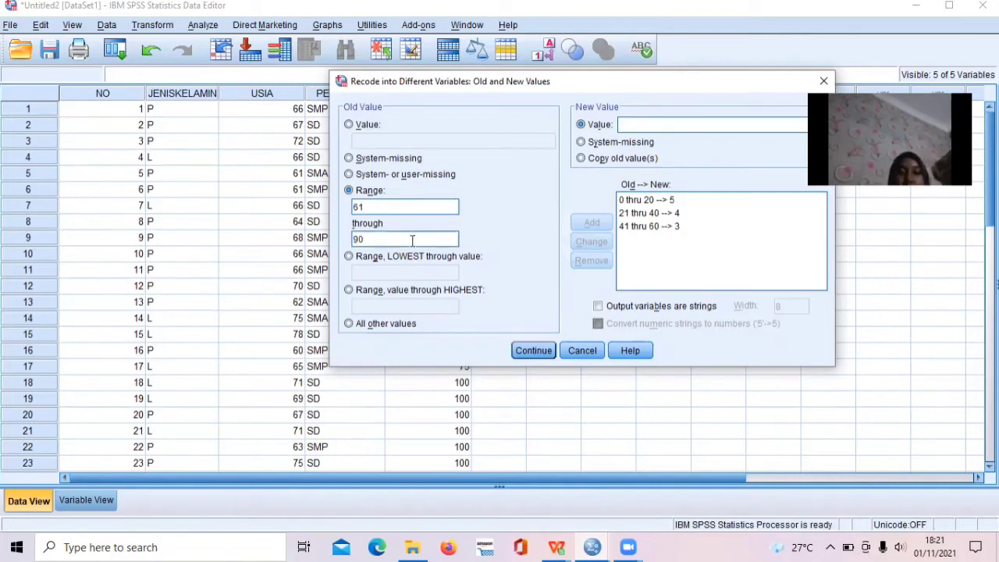
pyautogui.write('2')
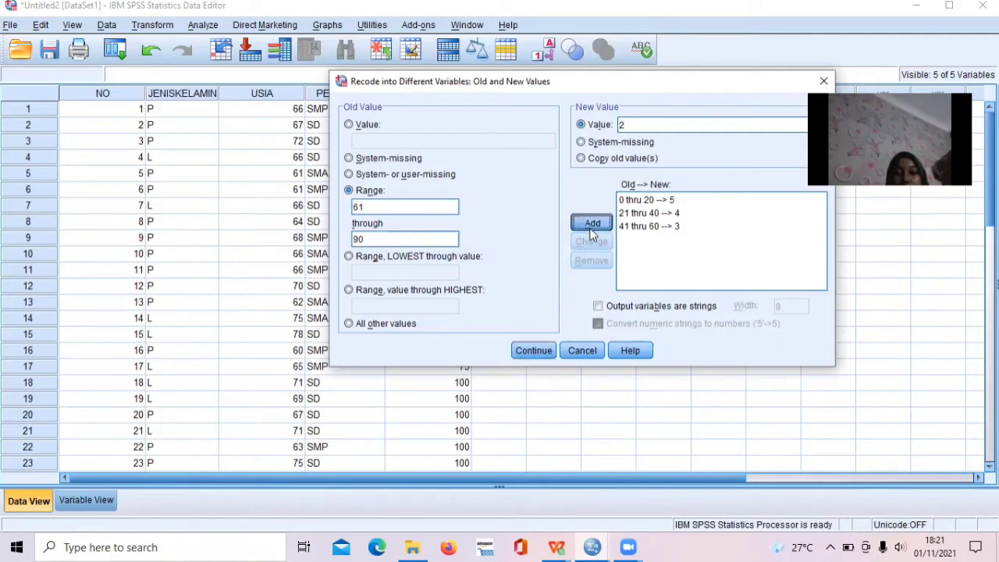
pyautogui.click(591, 224)
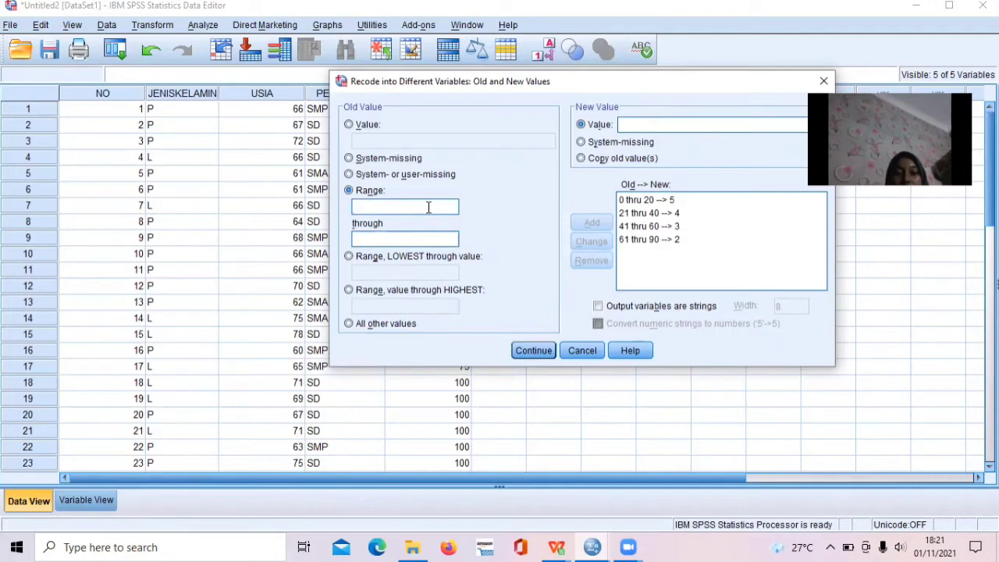
# Add a recode rule that turns old values 91 through 100 into the new value 1, and accept the rules.
pyautogui.write('91')
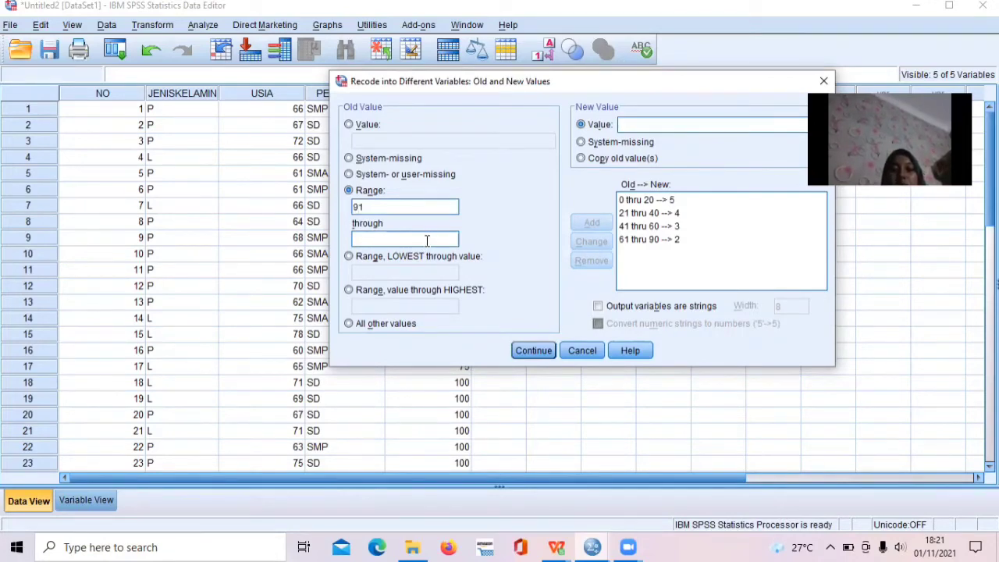
pyautogui.click(427, 241)
pyautogui.write('1')
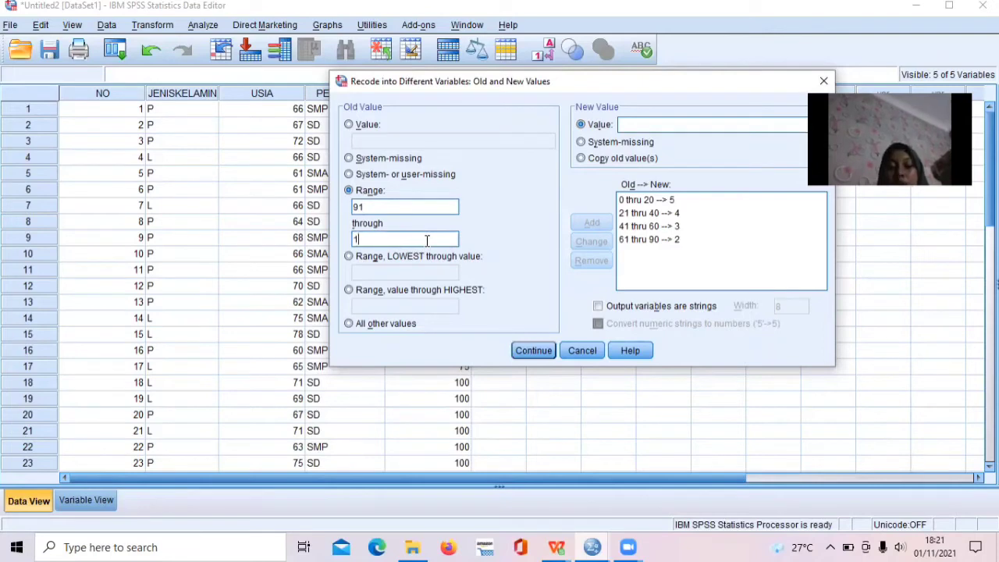
pyautogui.write('00')
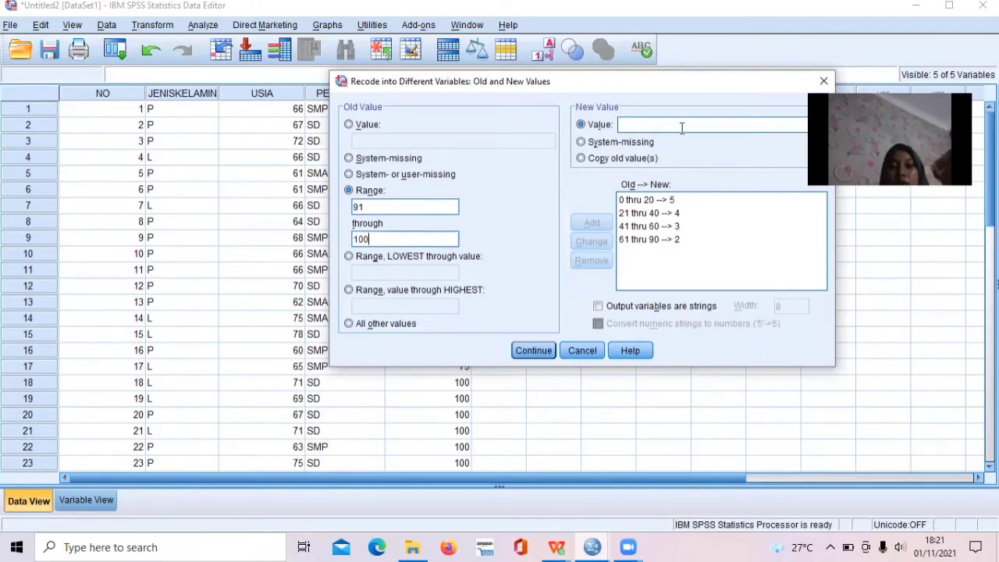
pyautogui.write('1')
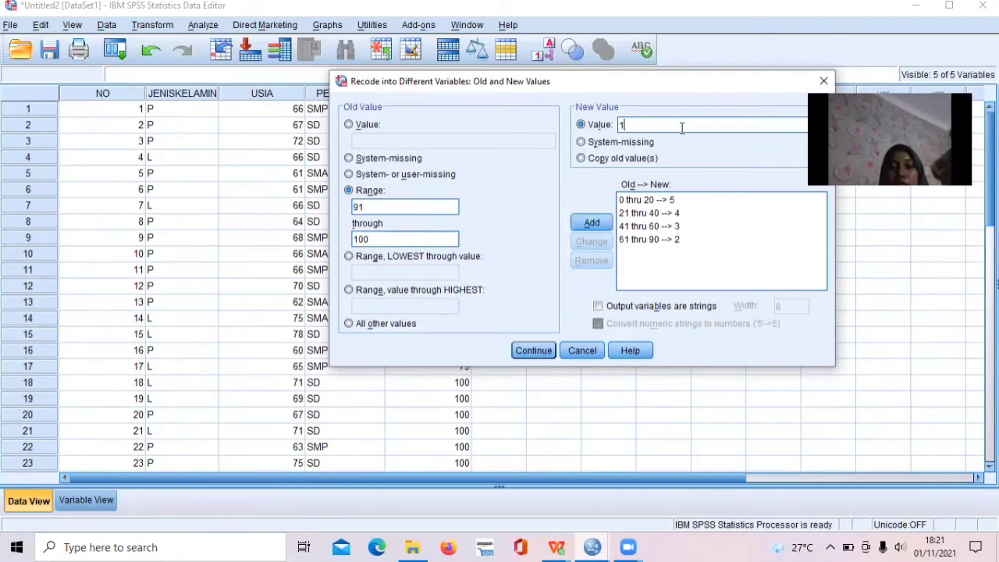
pyautogui.click(591, 226)
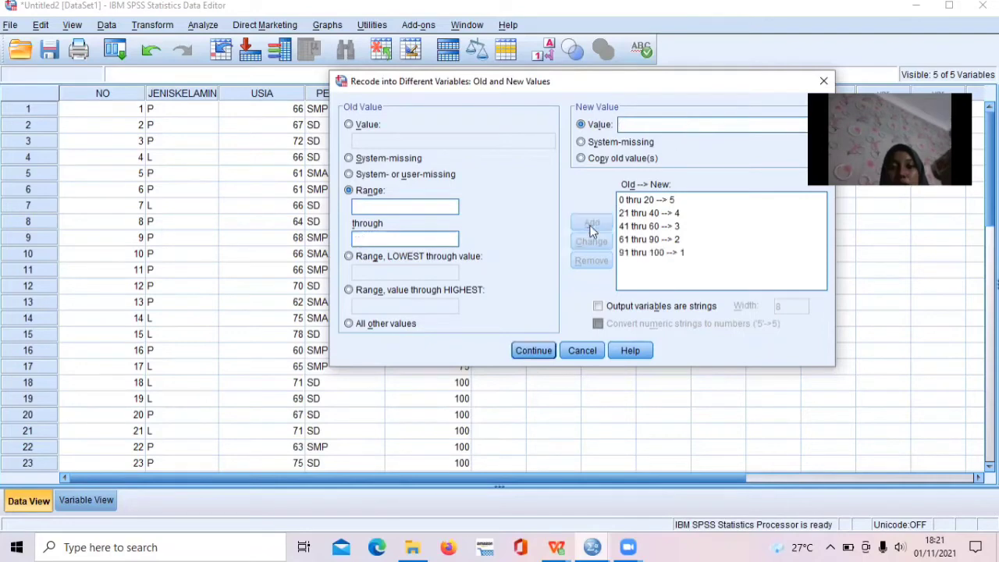
pyautogui.click(523, 351)
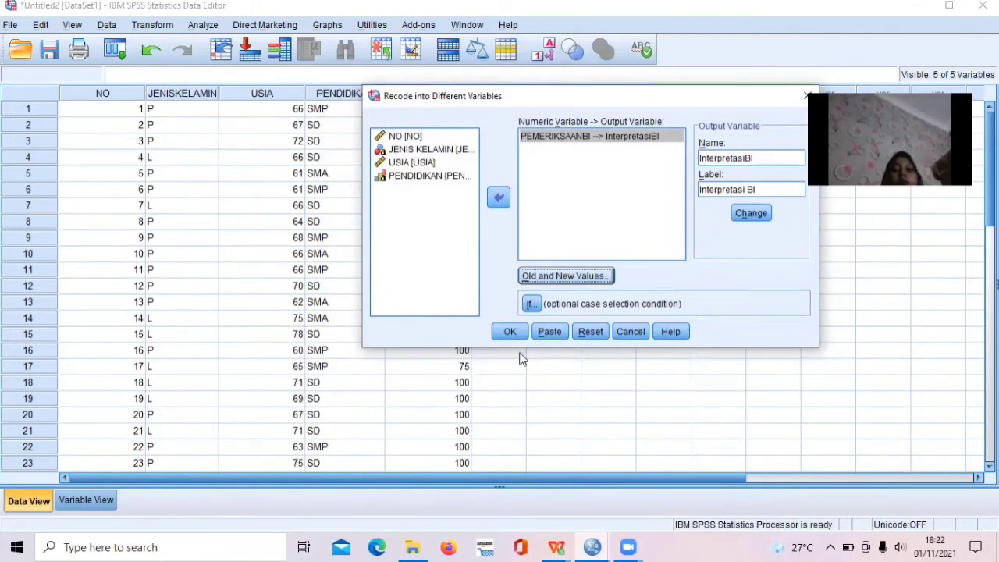
# Run the recode of PEMERIKSAANBI into InterpretasiBI and return to the dataset's variable definitions.
pyautogui.click(510, 331)
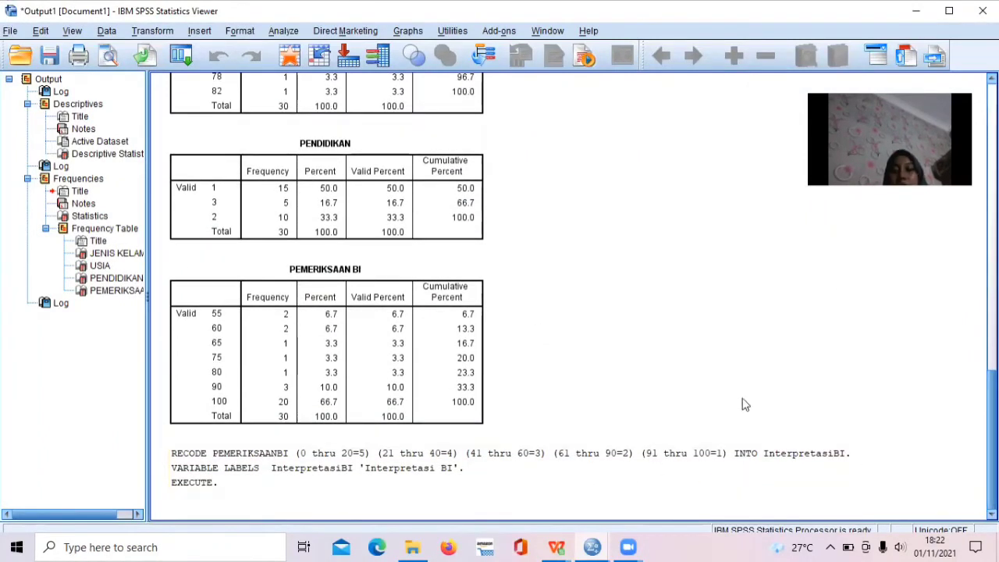
pyautogui.click(917, 11)
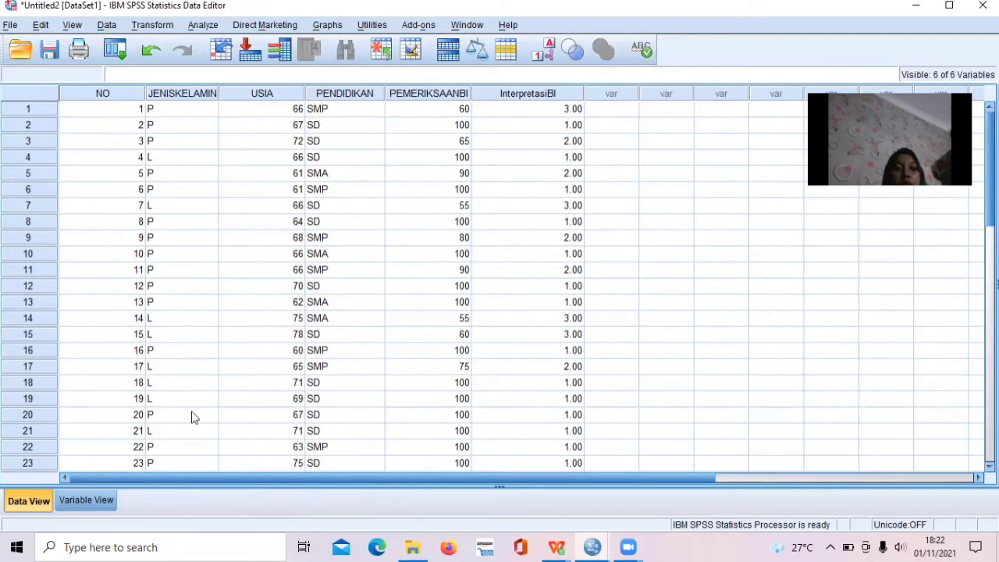
pyautogui.click(106, 499)
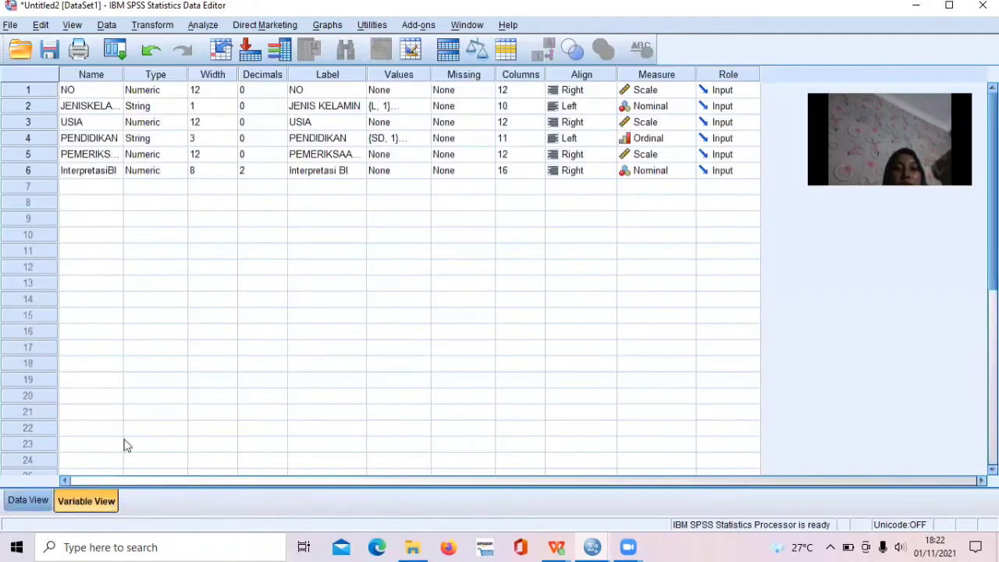
# Set the number of decimals of the InterpretasiBI variable to 0.
pyautogui.click(258, 173)
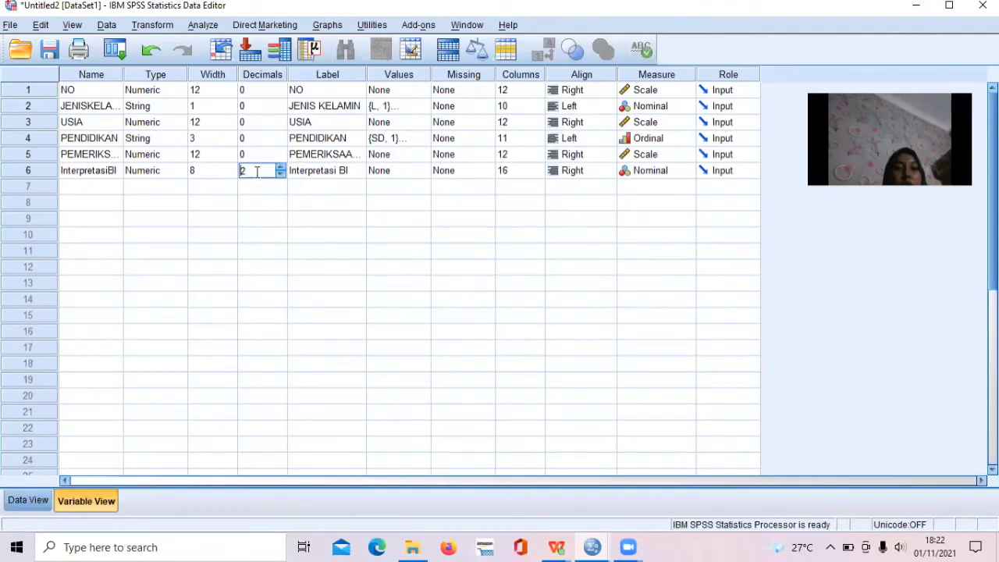
pyautogui.click(281, 174)
pyautogui.click(282, 174)
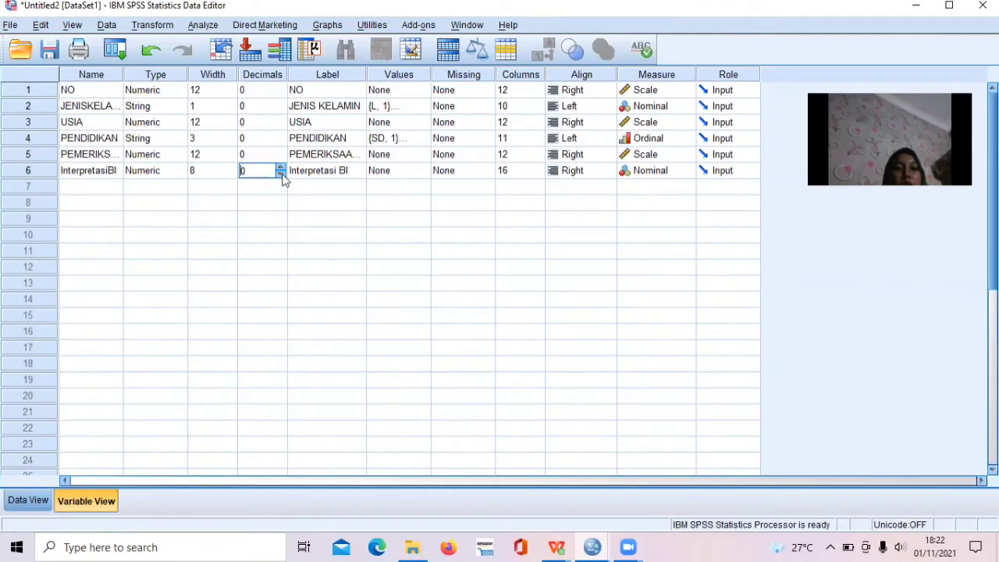
# Rename the InterpretasiBI variable in capitals as INTERPRETASIBI.
pyautogui.click(109, 176)
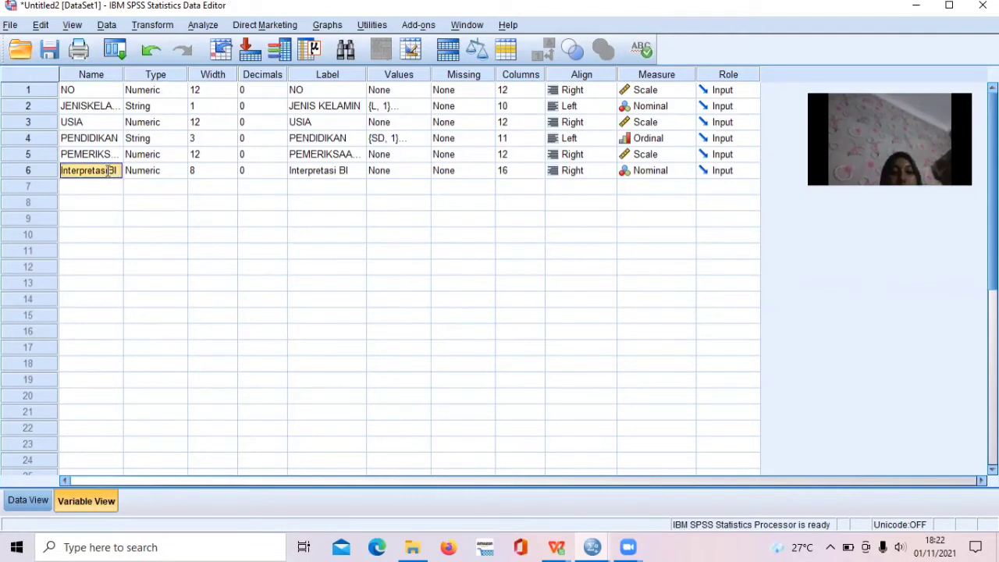
pyautogui.press('BackSpace')
pyautogui.write('INT')
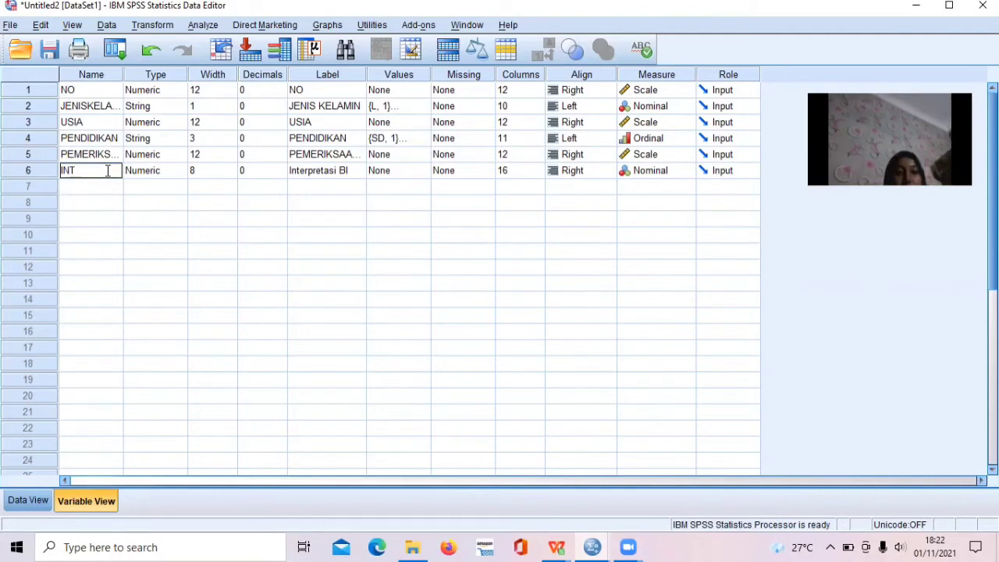
pyautogui.write('ERPRETASIBI')
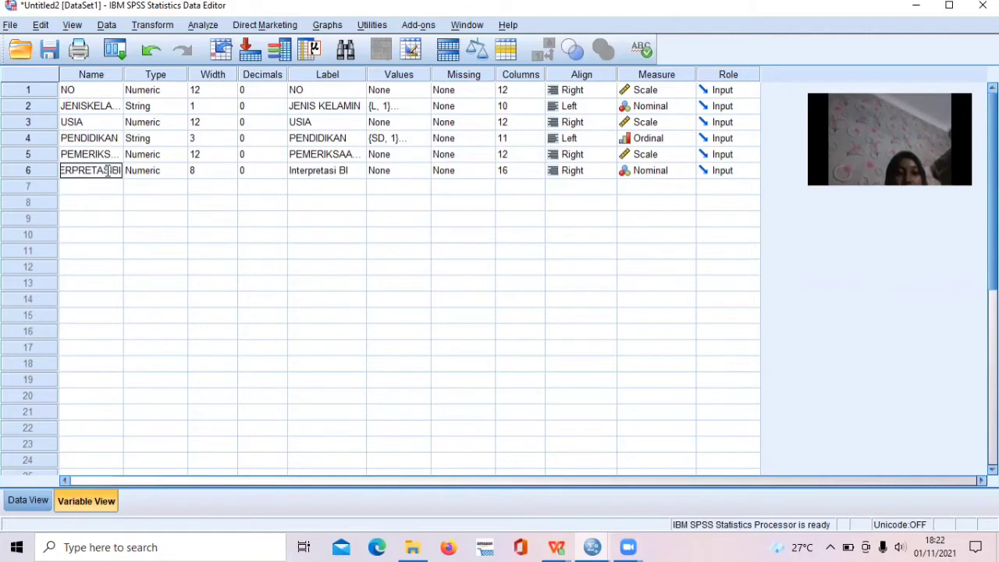
# Try to rewrite the sixth variable's label in capitals as INTERPRETASI BI.
pyautogui.click(329, 175)
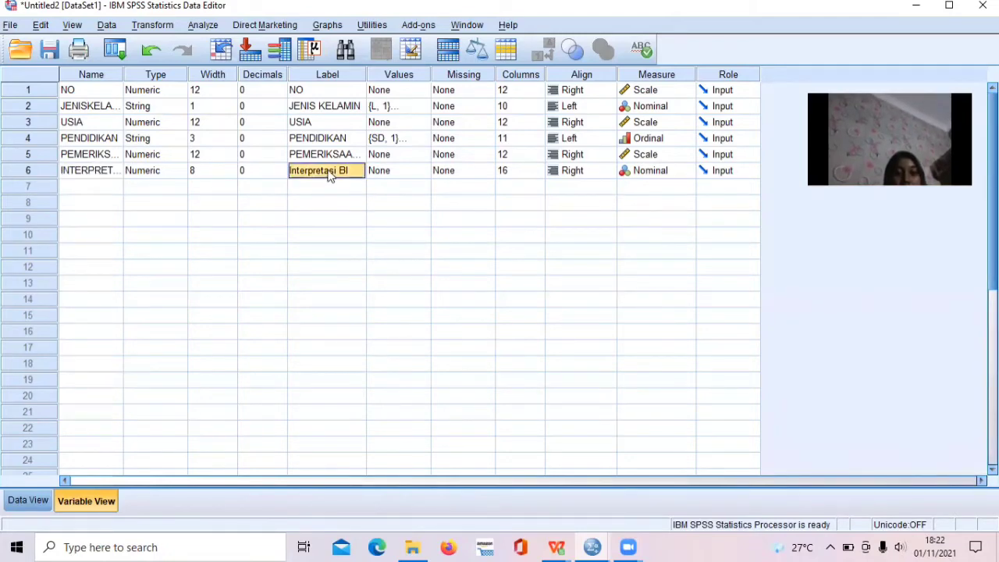
pyautogui.write('INTE')
pyautogui.write('RO')
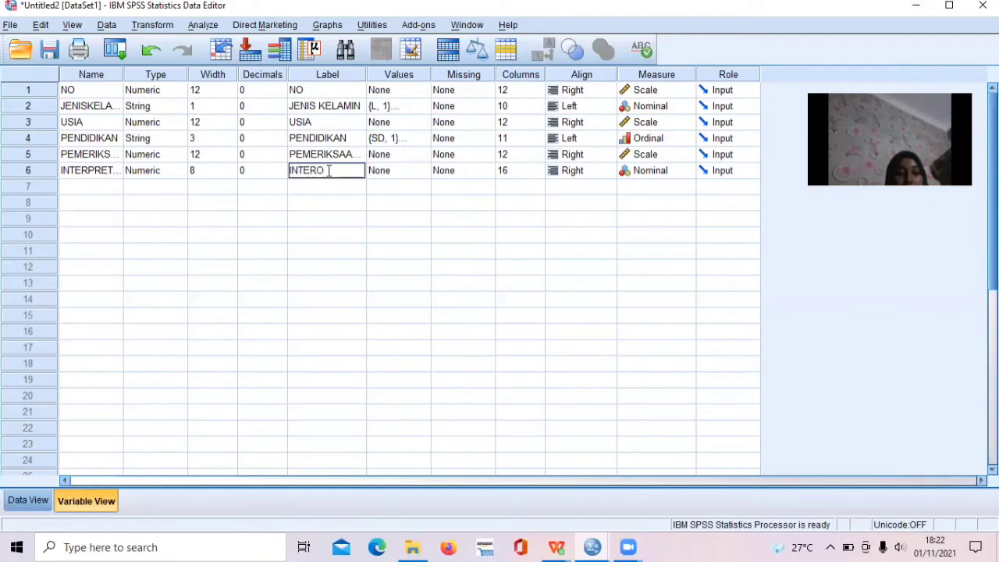
pyautogui.press('BackSpace')
pyautogui.write('PRETASI')
pyautogui.press('Return')
pyautogui.write('B')
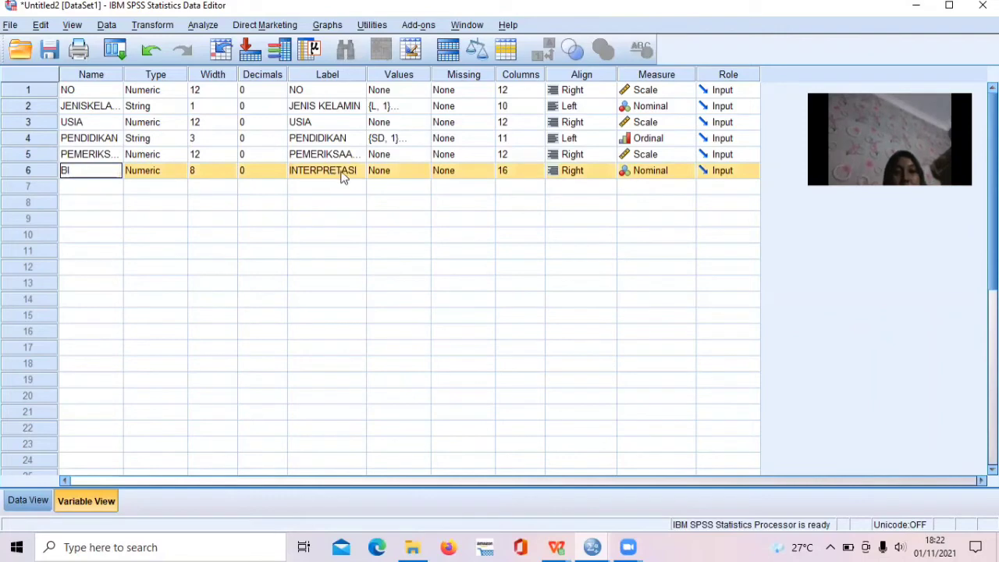
# Replace the sixth variable's label with INTERPRETASI BI.
pyautogui.click(344, 172)
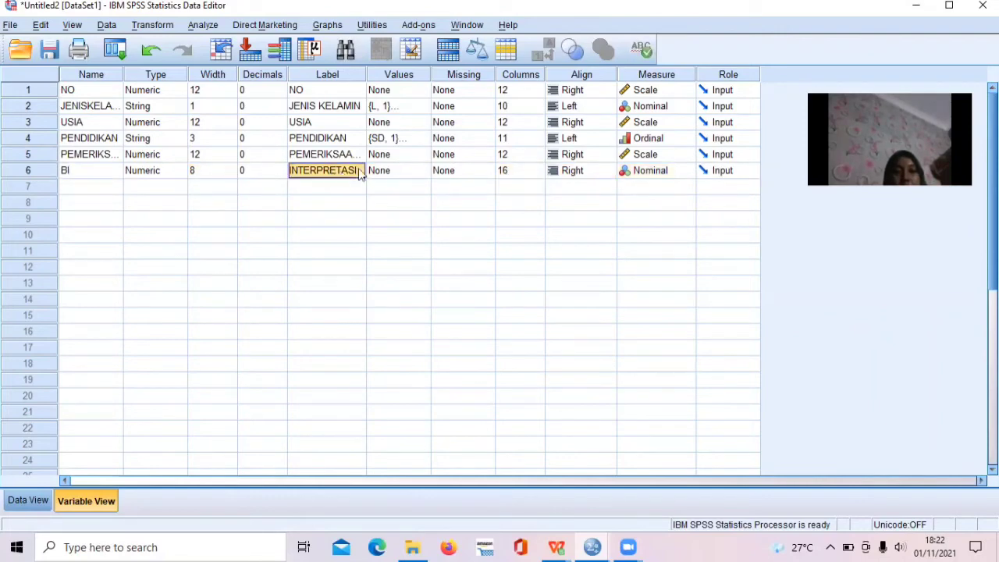
pyautogui.click(334, 187)
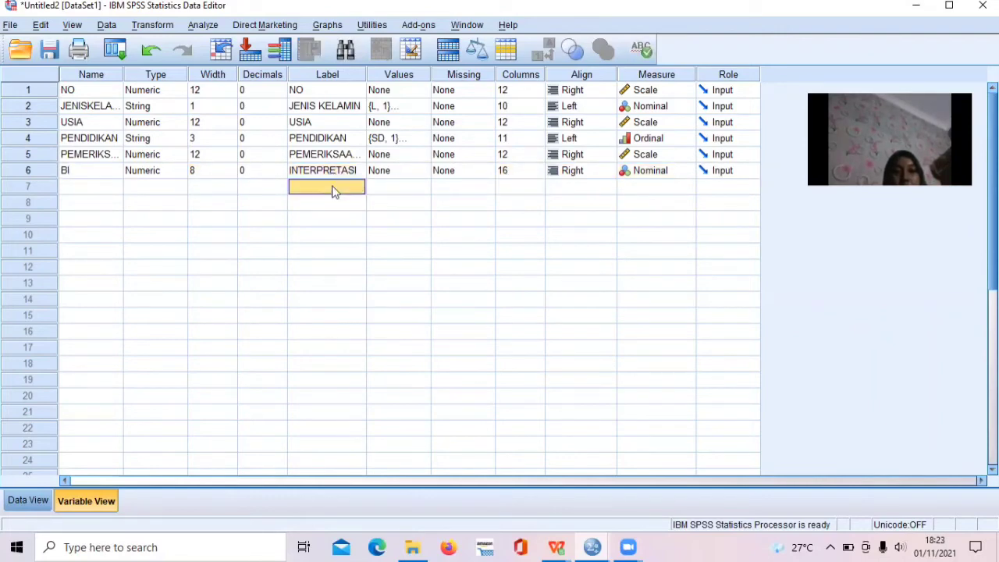
pyautogui.click(334, 171)
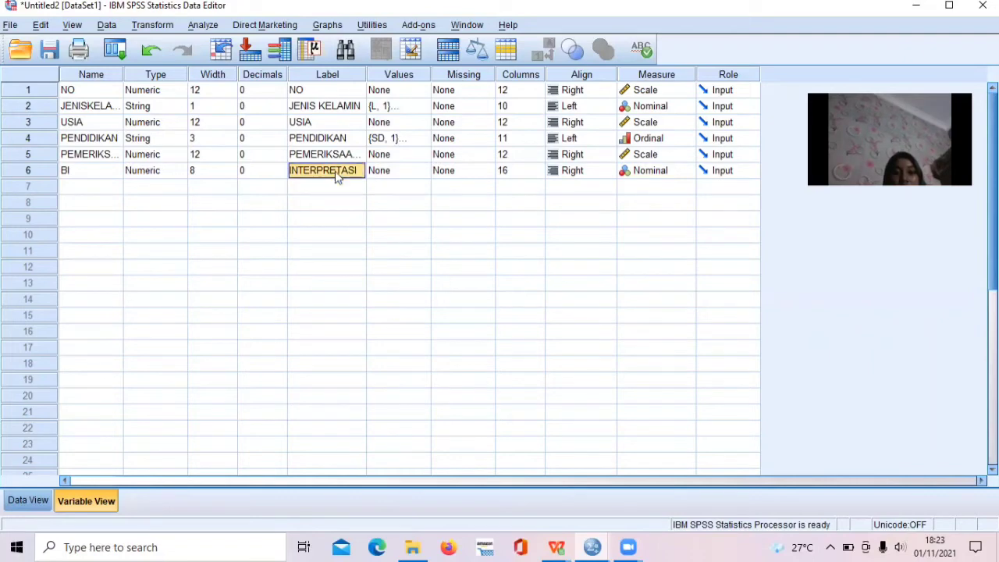
pyautogui.press('Right')
pyautogui.press('Left')
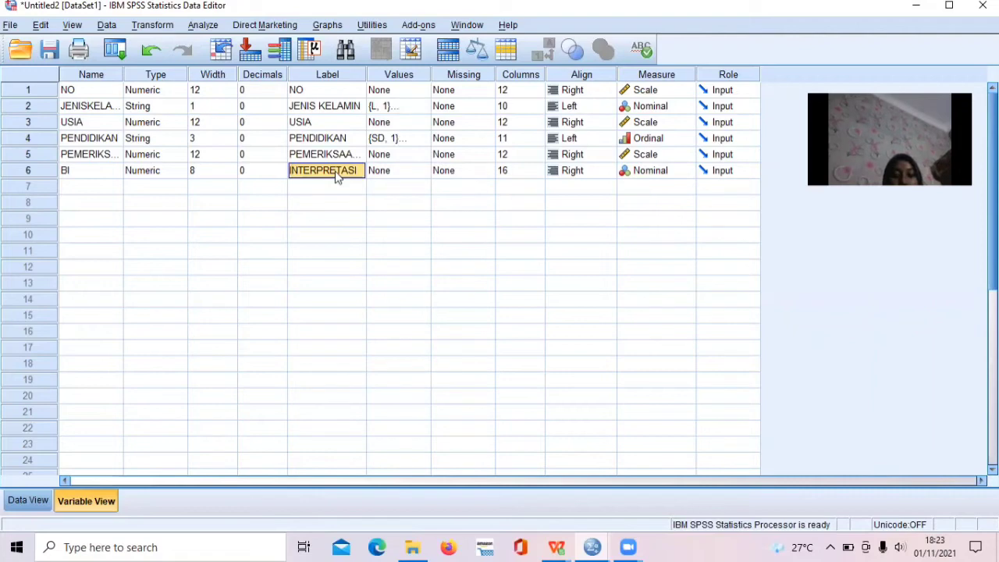
pyautogui.press('BackSpace')
pyautogui.write('INTER')
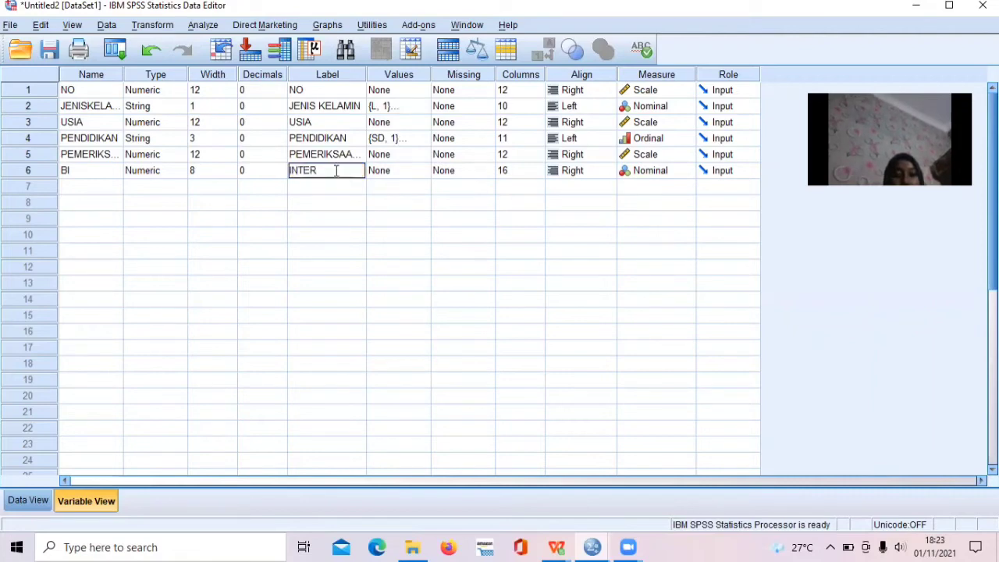
pyautogui.write('PRETAS')
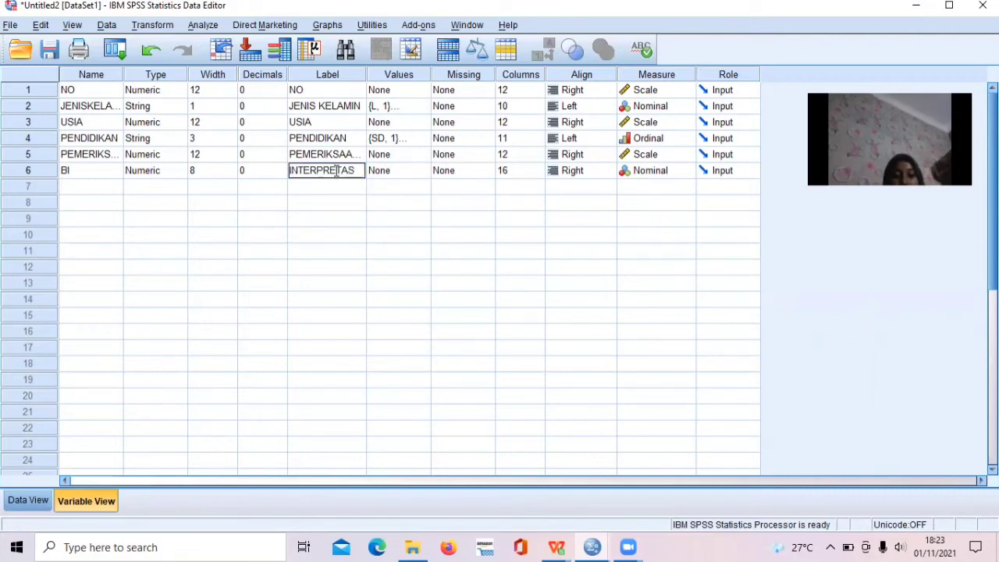
pyautogui.write('I BI')
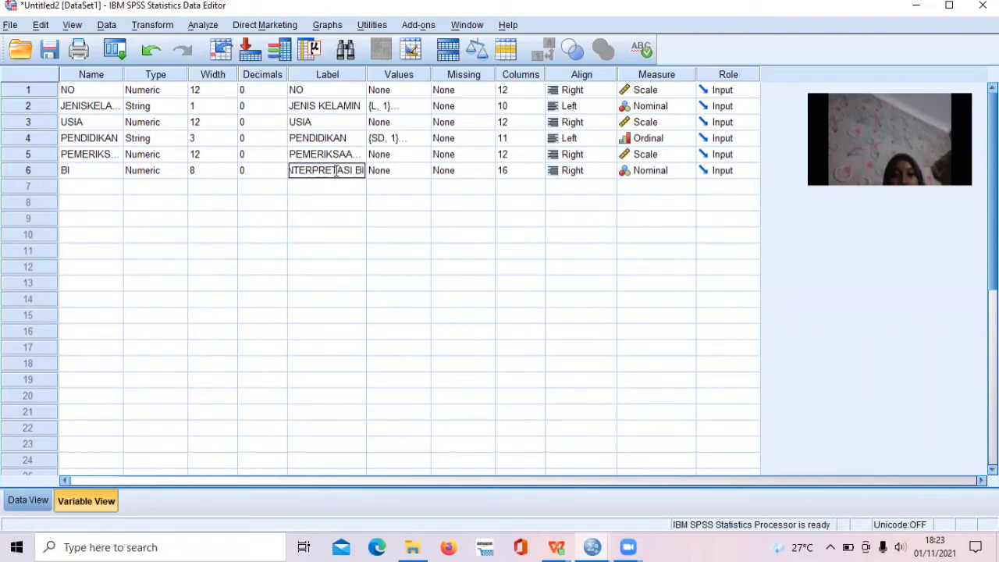
pyautogui.press('Return')
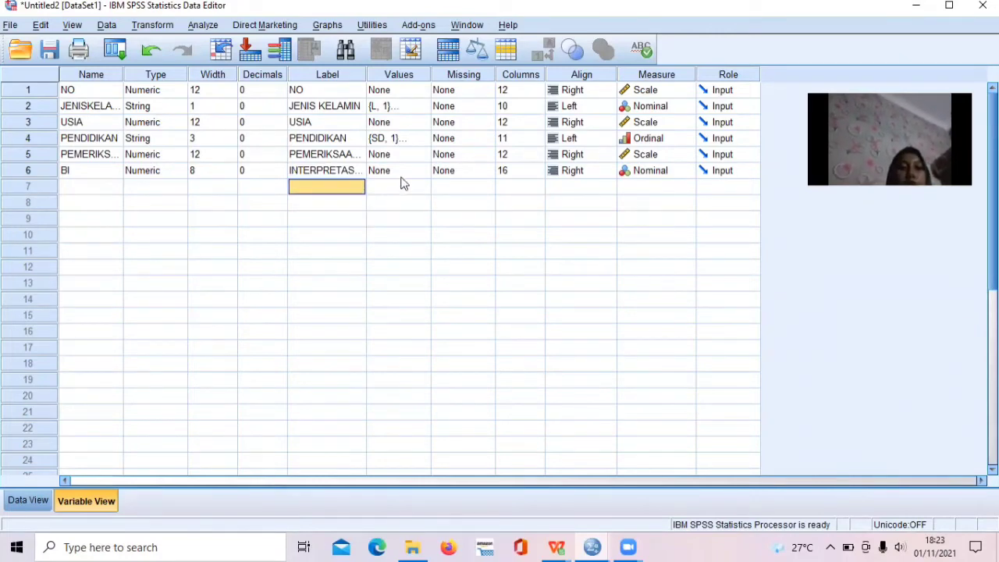
# Rename the variable BI in the sixth row as INTERPRETASIBI.
pyautogui.click(84, 166)
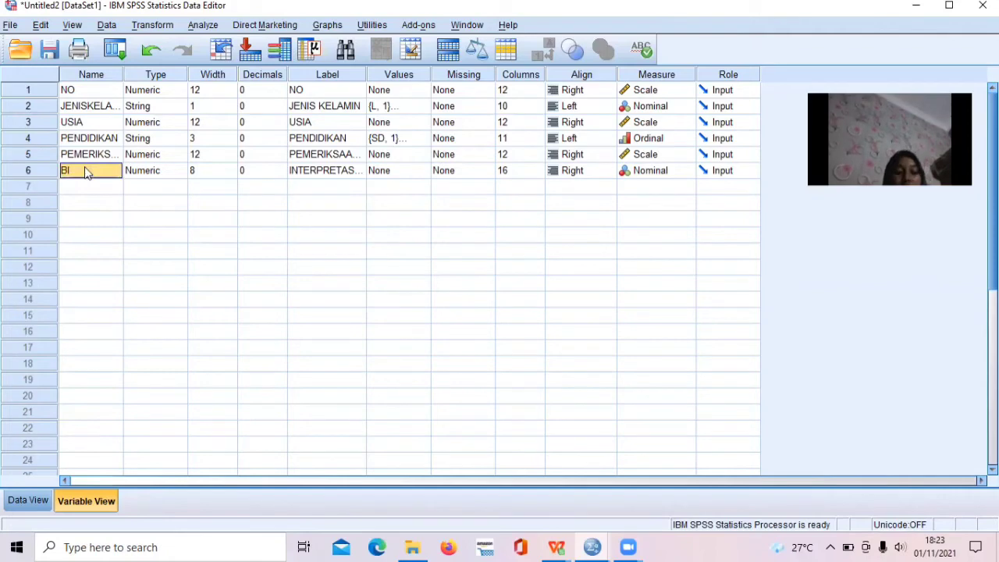
pyautogui.press('BackSpace')
pyautogui.write('IN')
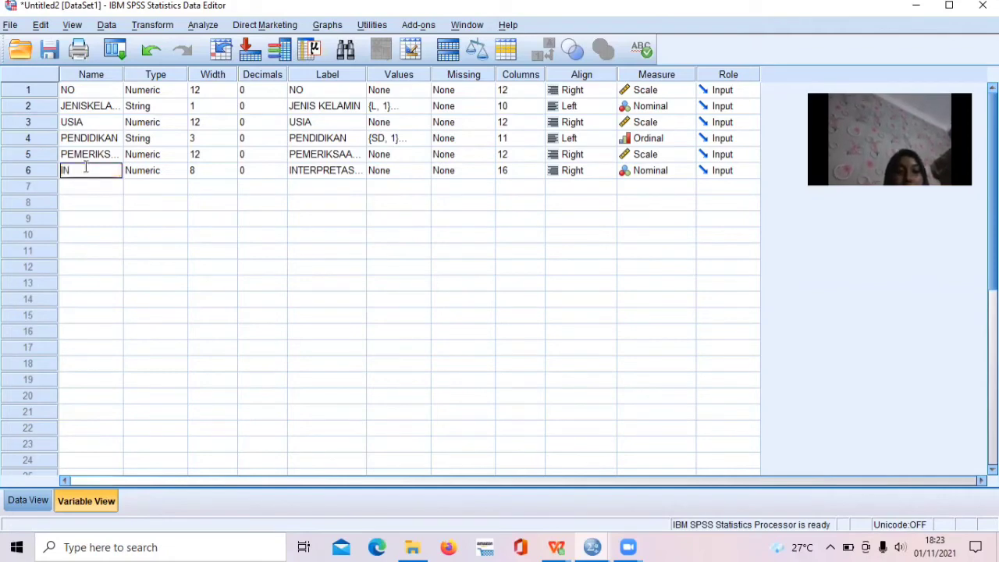
pyautogui.write('TERPRETASIBI')
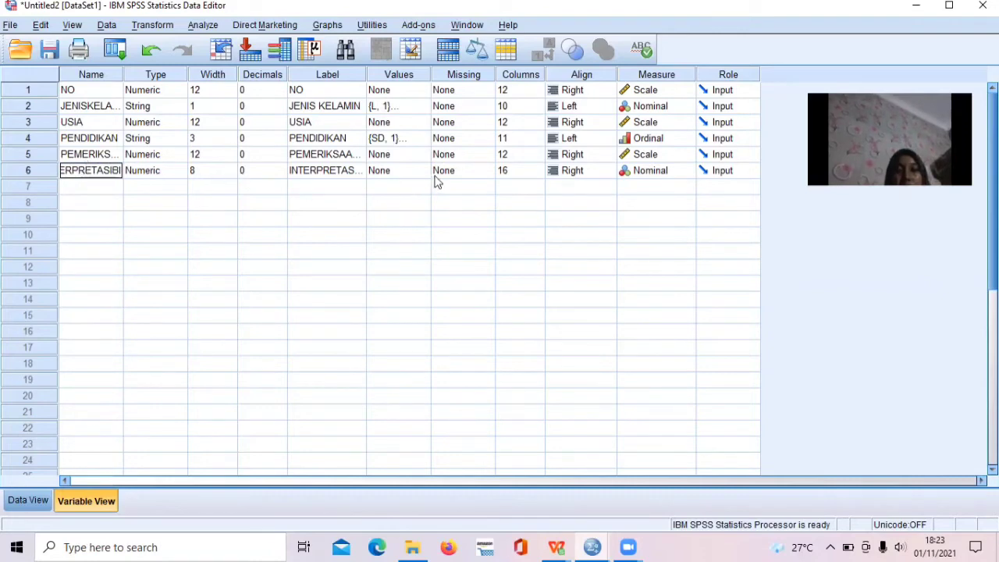
# Add a value label to INTERPRETASIBI that defines value 1 as "Mandiri".
pyautogui.click(401, 173)
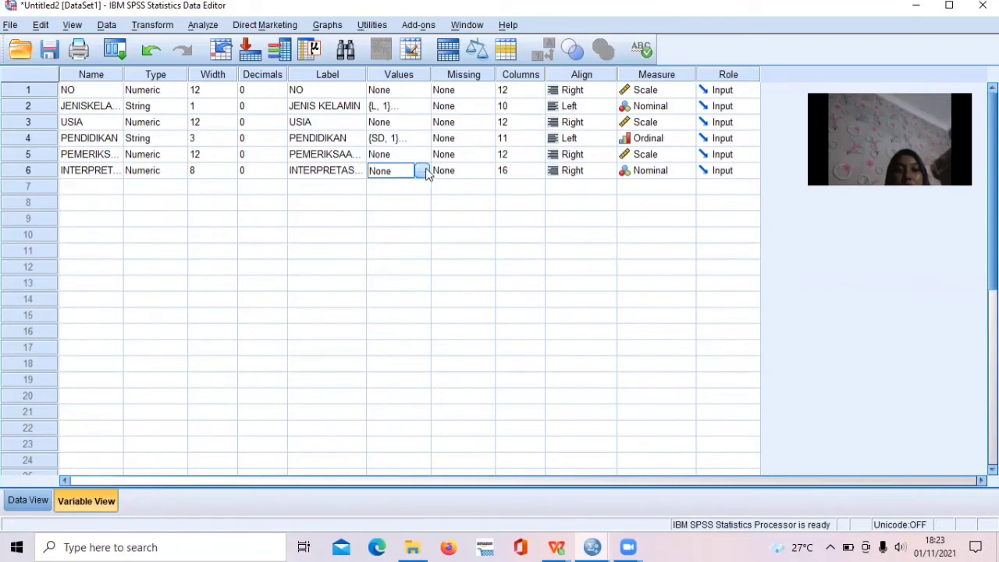
pyautogui.click(422, 170)
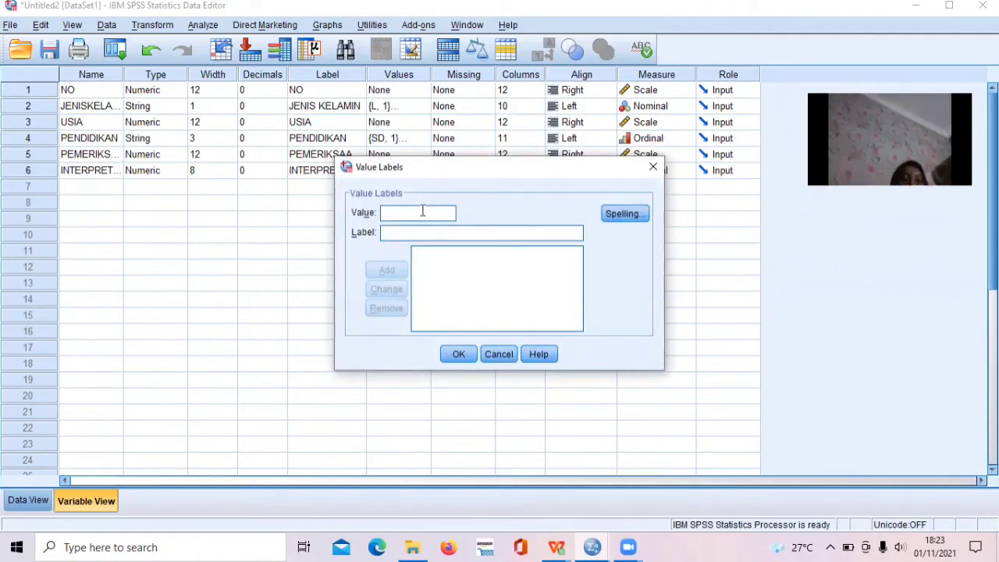
pyautogui.write('1')
pyautogui.click(426, 234)
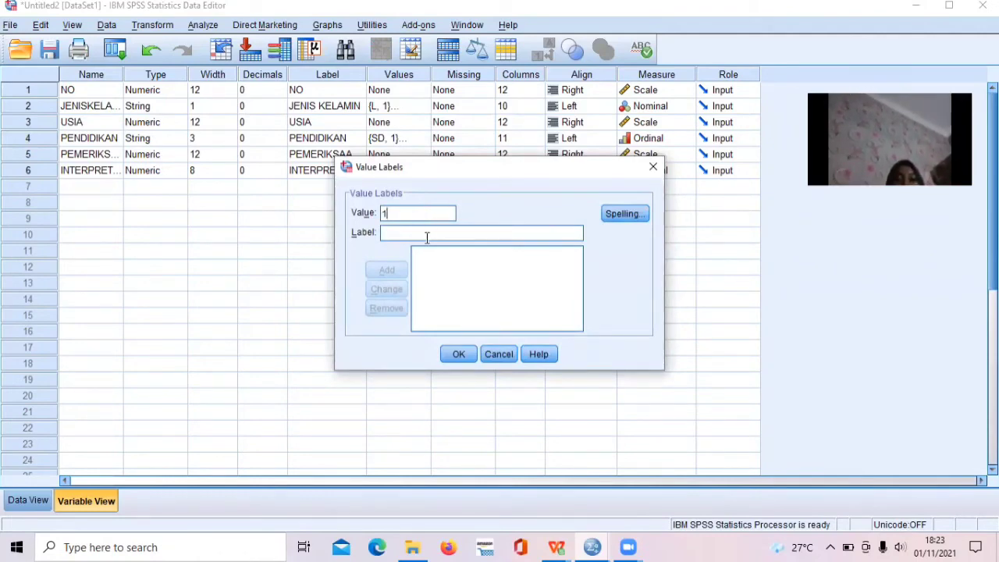
pyautogui.write('Mandiri')
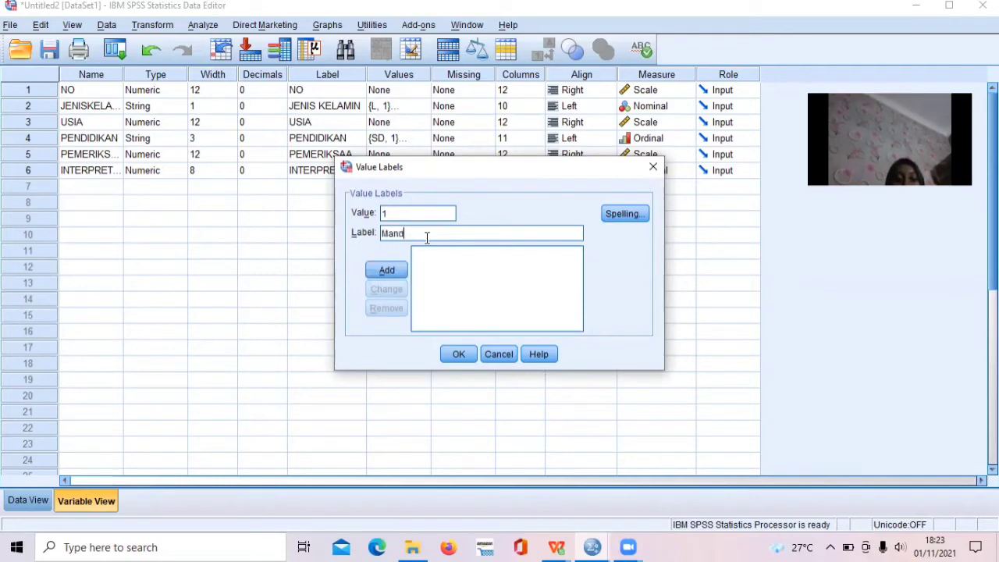
pyautogui.click(382, 269)
# Add a value label that defines value 2 as "Ketergantungan Ringan".
pyautogui.write('2')
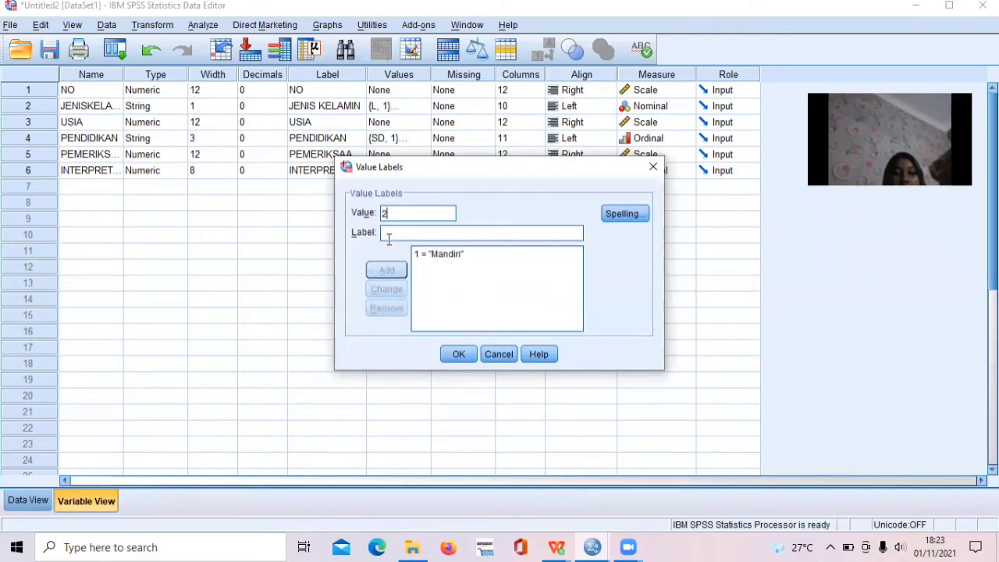
pyautogui.click(405, 232)
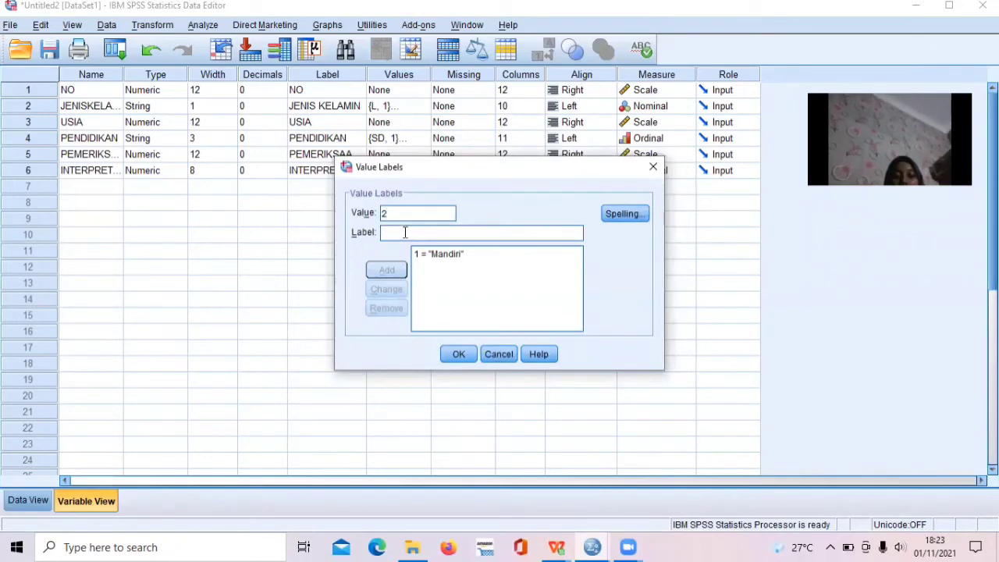
pyautogui.write('K')
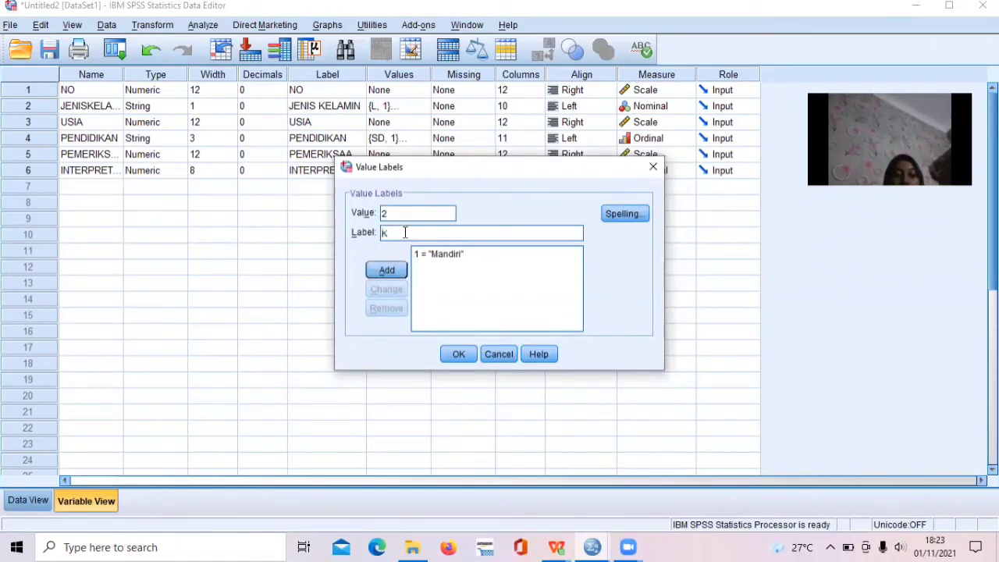
pyautogui.write('etergantujn')
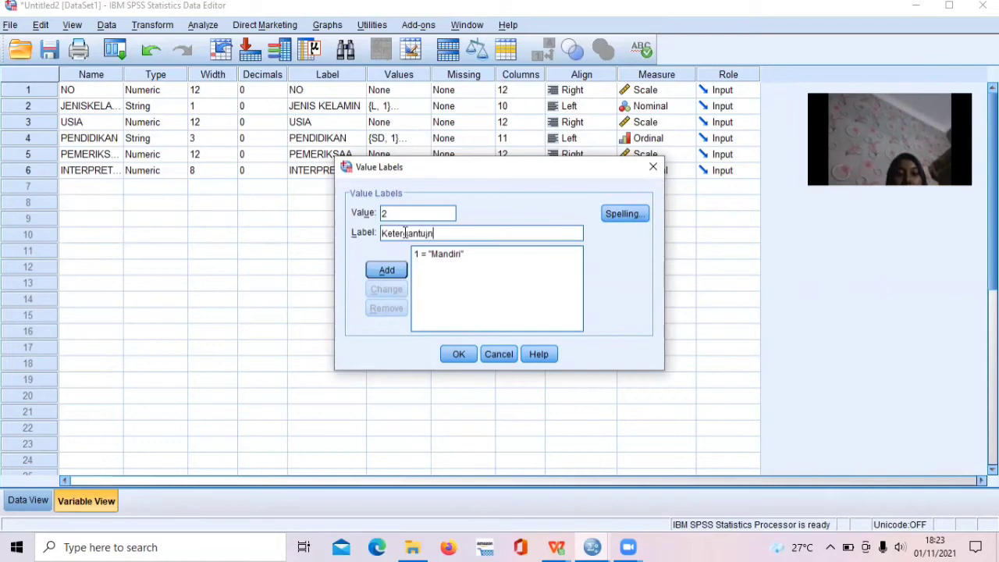
pyautogui.press('BackSpace')
pyautogui.press('BackSpace')
pyautogui.write('ngan Ri')
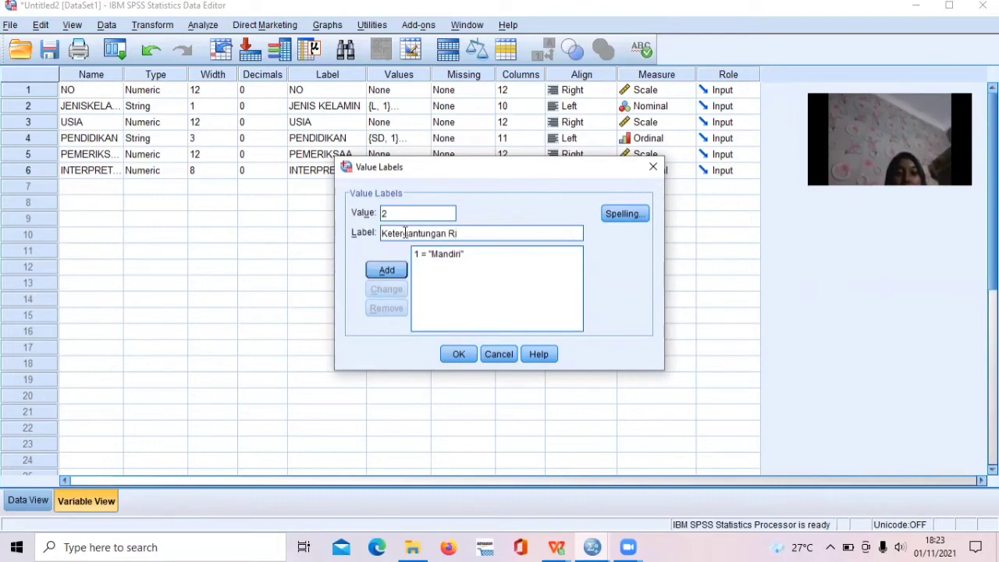
pyautogui.write('ngan')
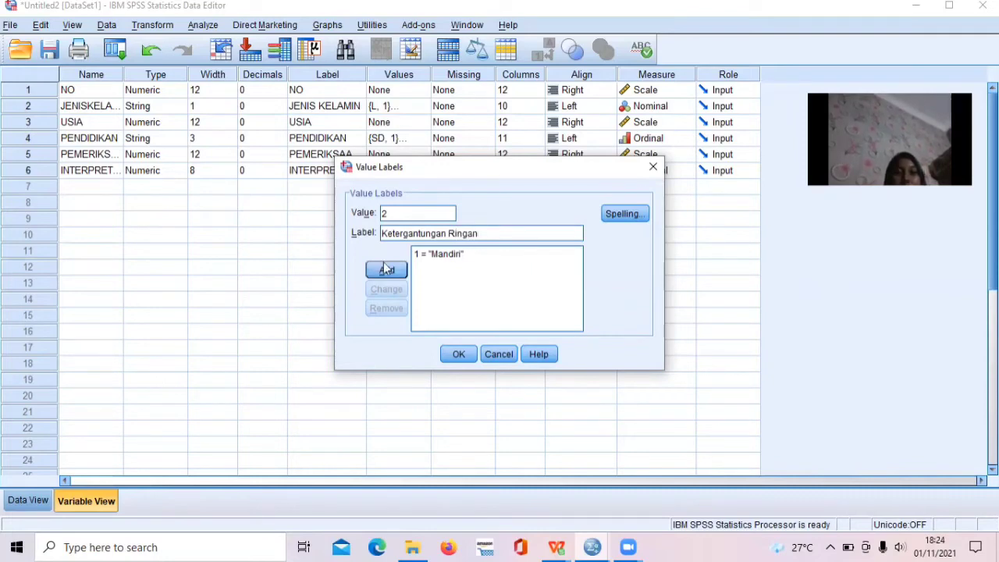
pyautogui.click(384, 270)
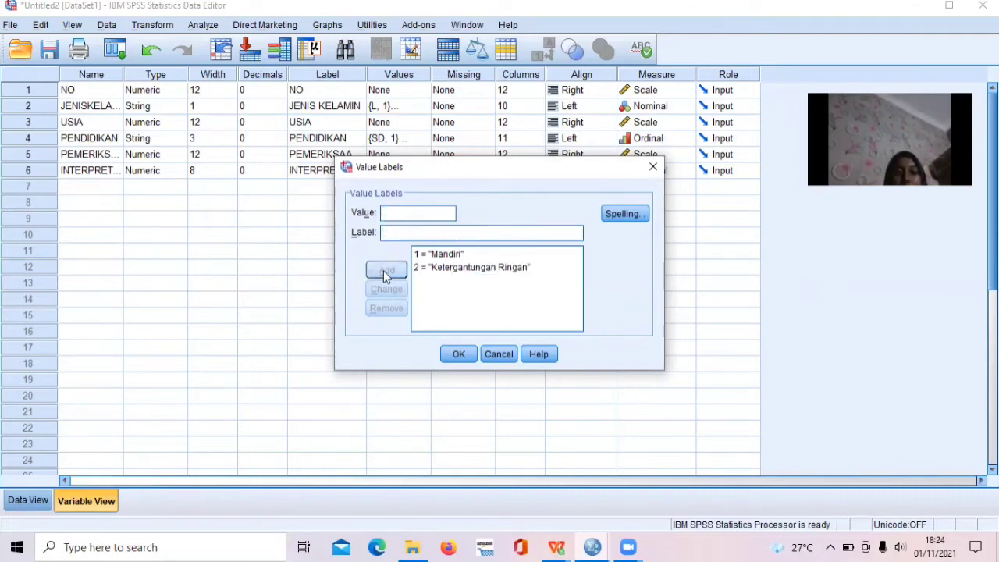
# Add a value label that defines value 3 as "Ketergantungan Sedang".
pyautogui.write('3')
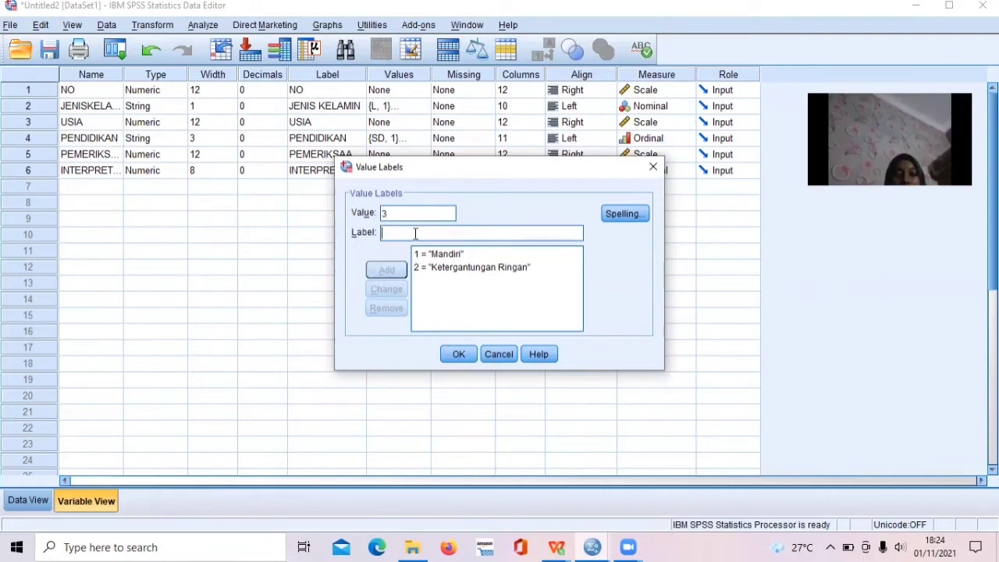
pyautogui.write('Keter')
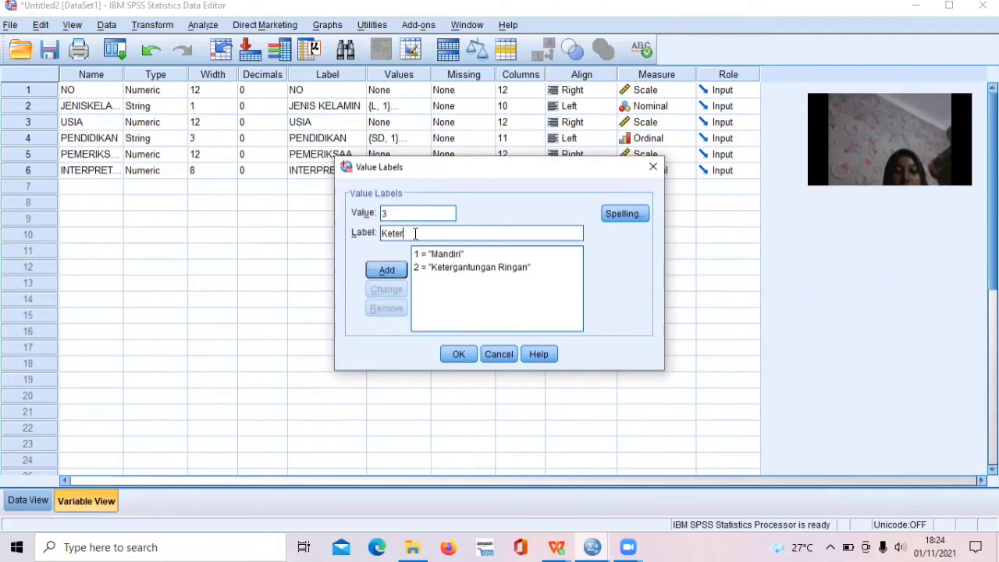
pyautogui.write('gantungan ')
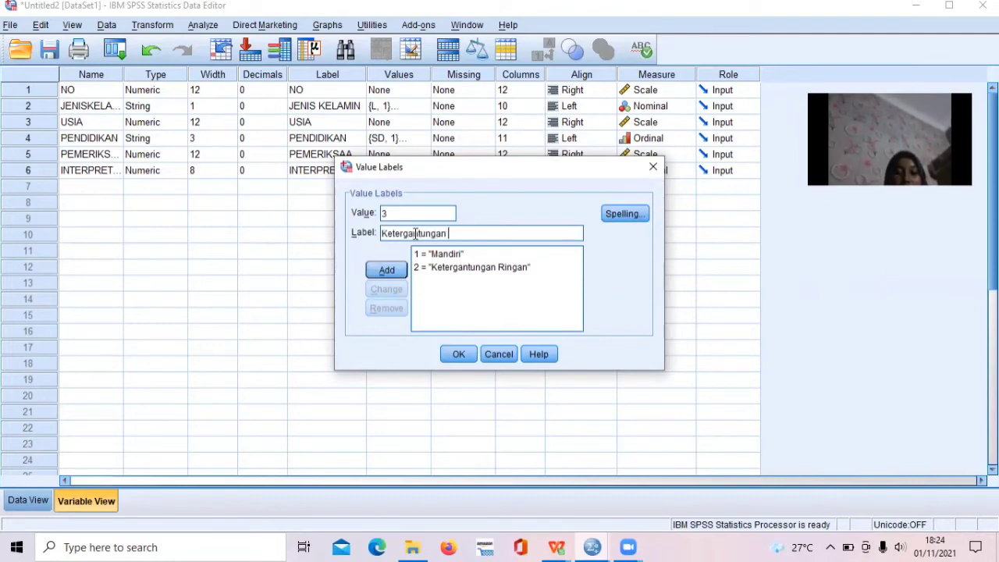
pyautogui.write('B')
pyautogui.press('BackSpace')
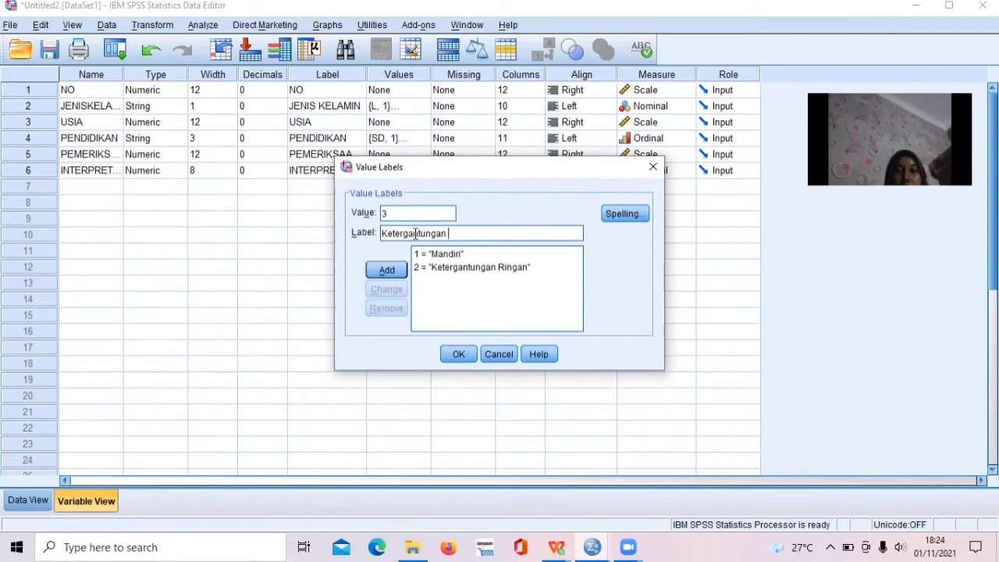
pyautogui.write('Sedang')
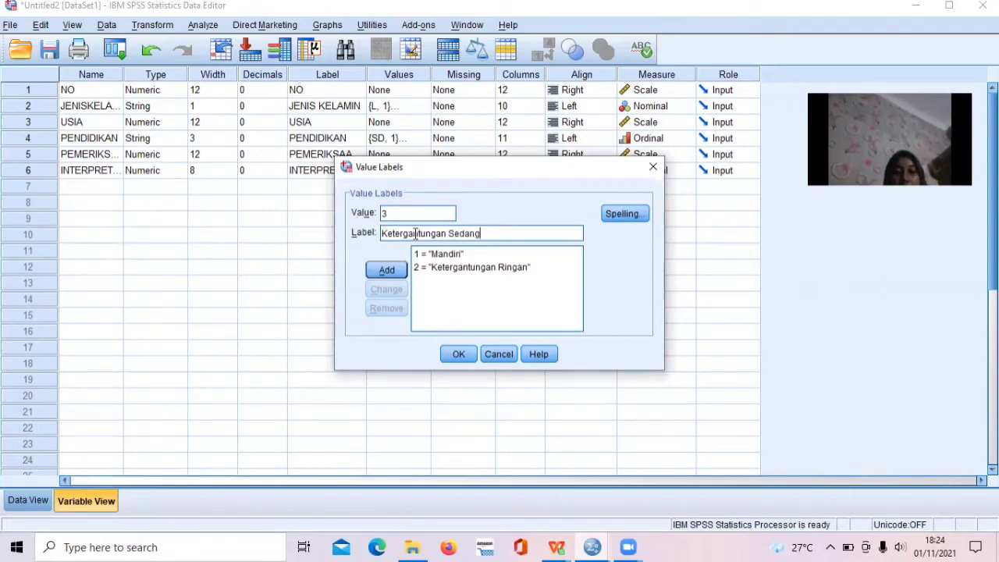
pyautogui.click(381, 268)
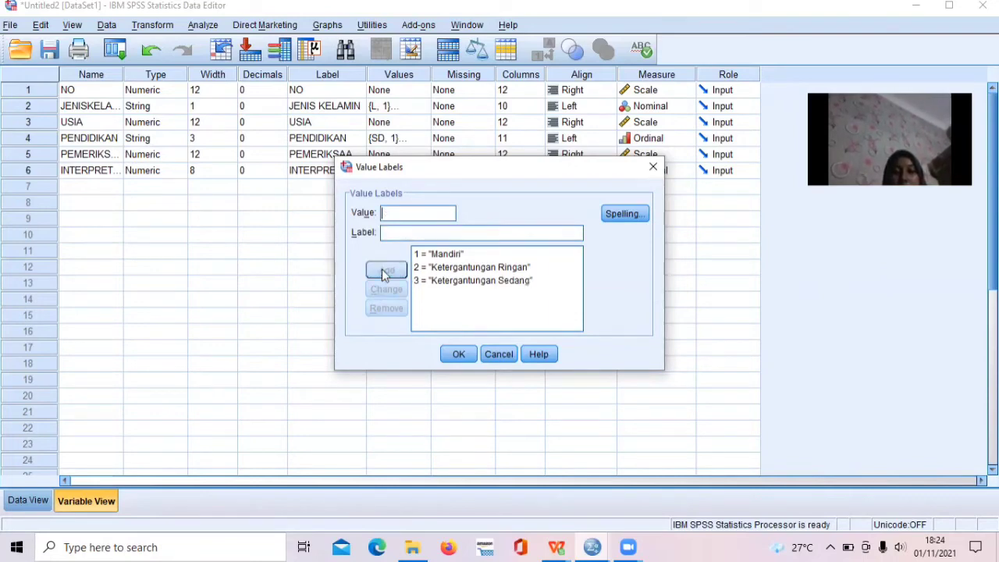
# Add a value label that defines value 4 as "Ketergantungan Berat".
pyautogui.click(398, 208)
pyautogui.write('4K')
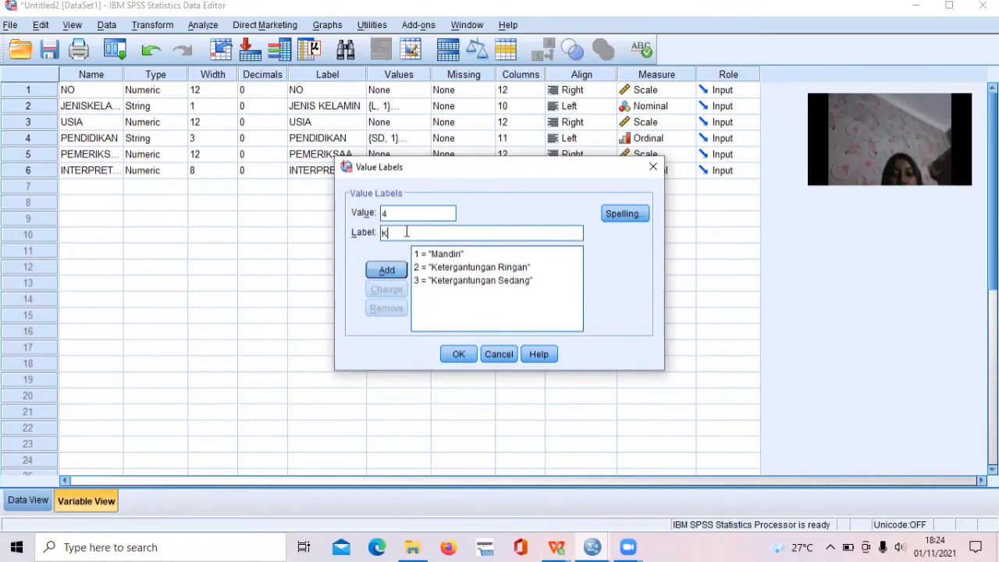
pyautogui.write('etergantungan')
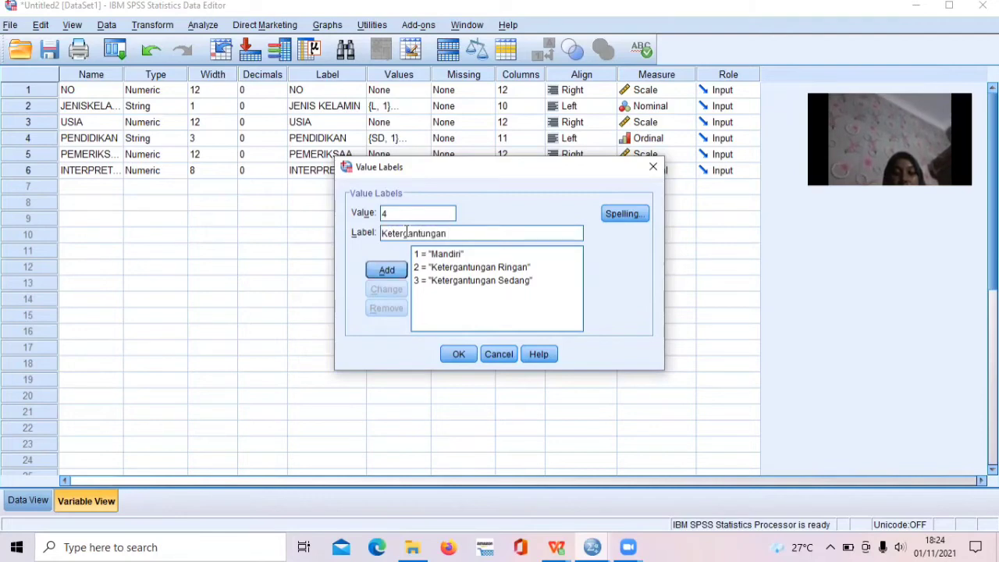
pyautogui.write(' Berat')
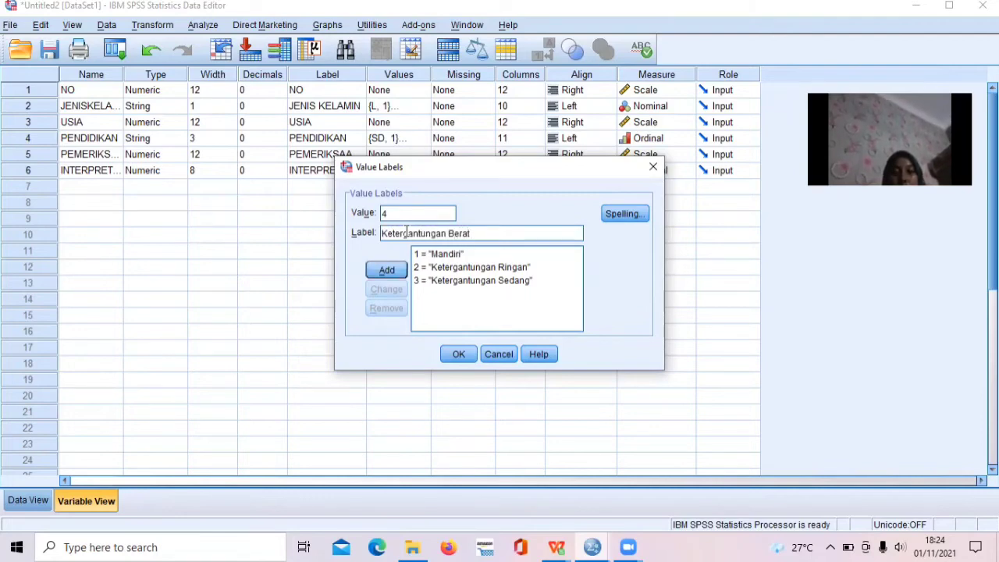
pyautogui.click(390, 270)
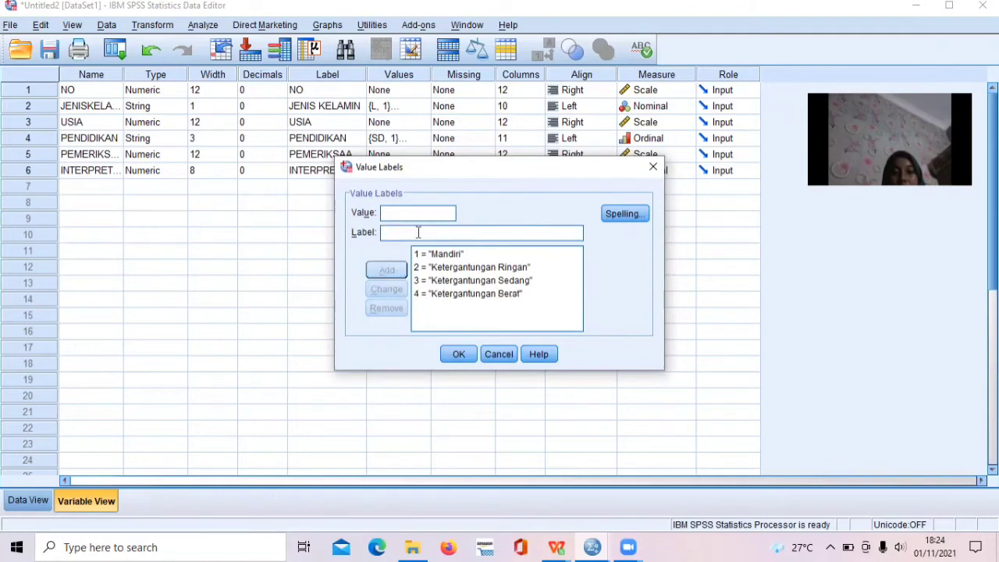
# Add a value label that defines value 5 as "Ketergantungan Total".
pyautogui.write('5')
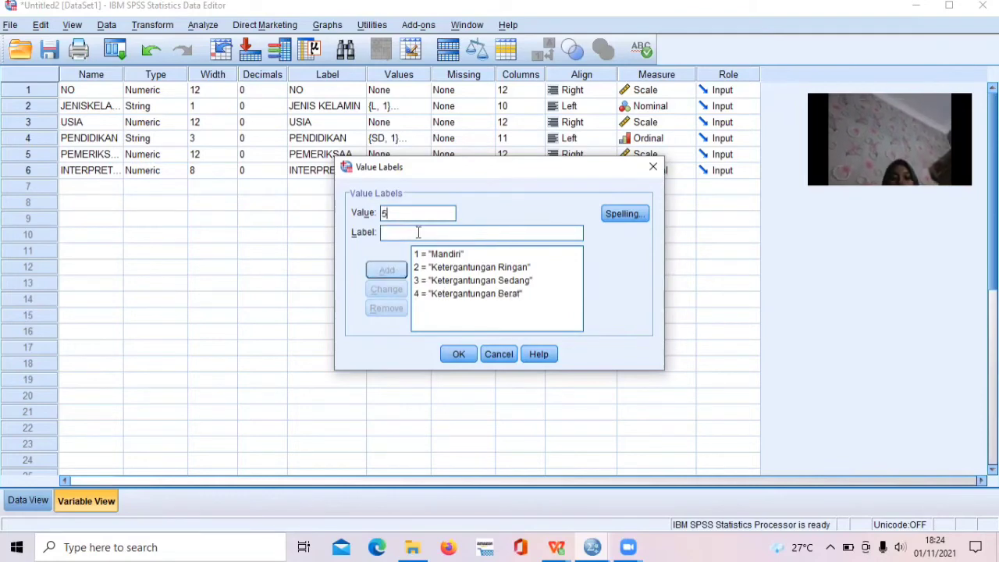
pyautogui.click(418, 232)
pyautogui.write('K')
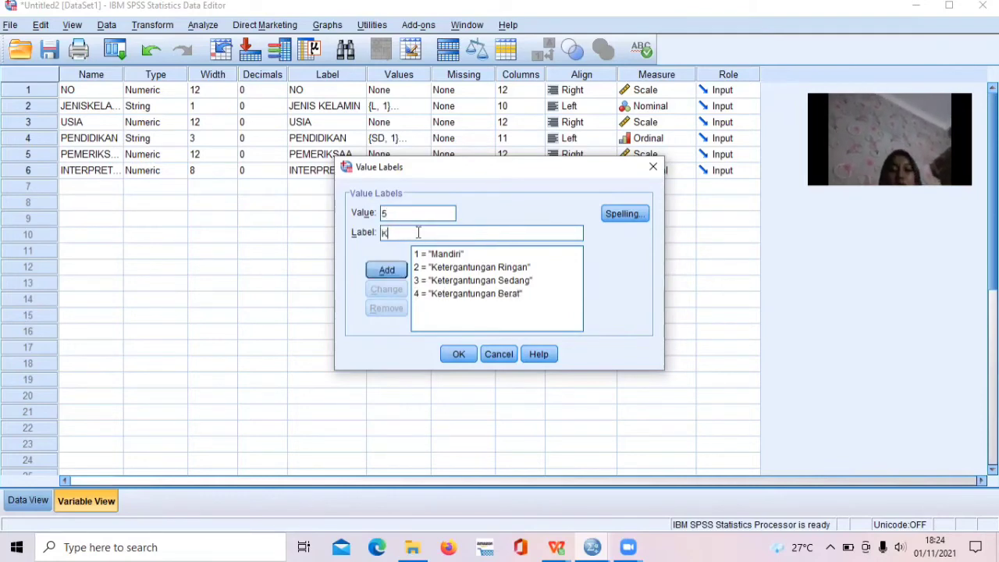
pyautogui.write('etergan')
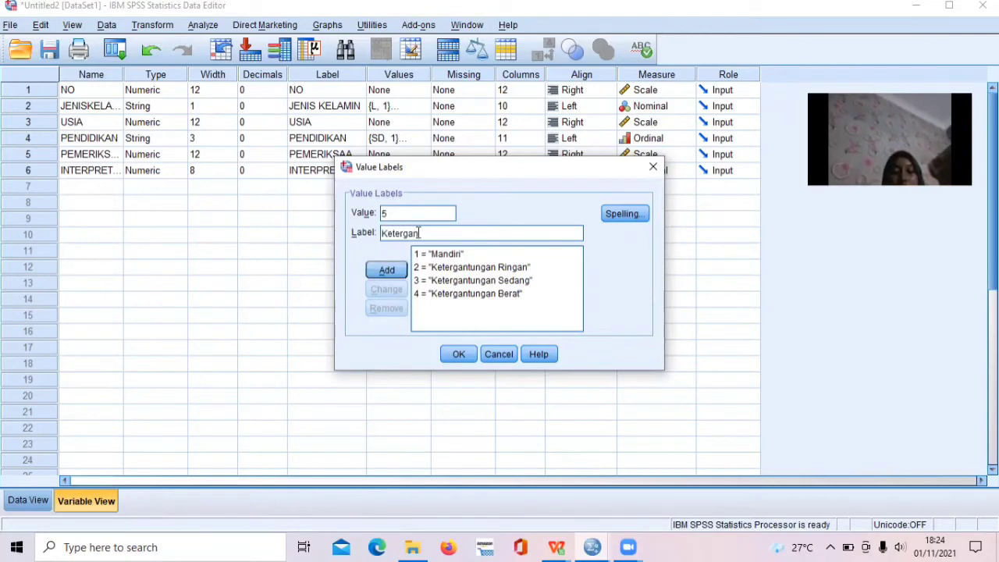
pyautogui.write('tungan T')
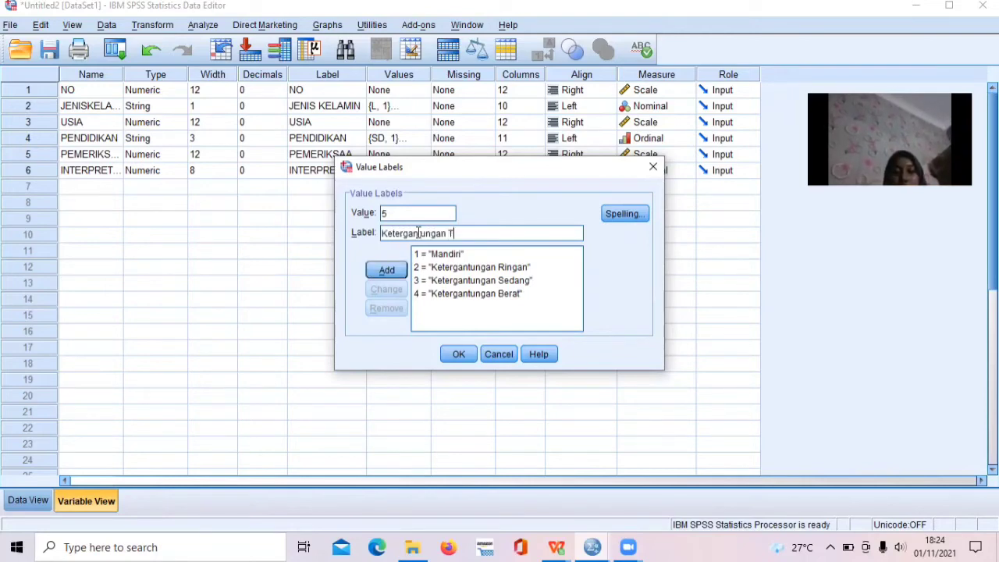
pyautogui.write('otal')
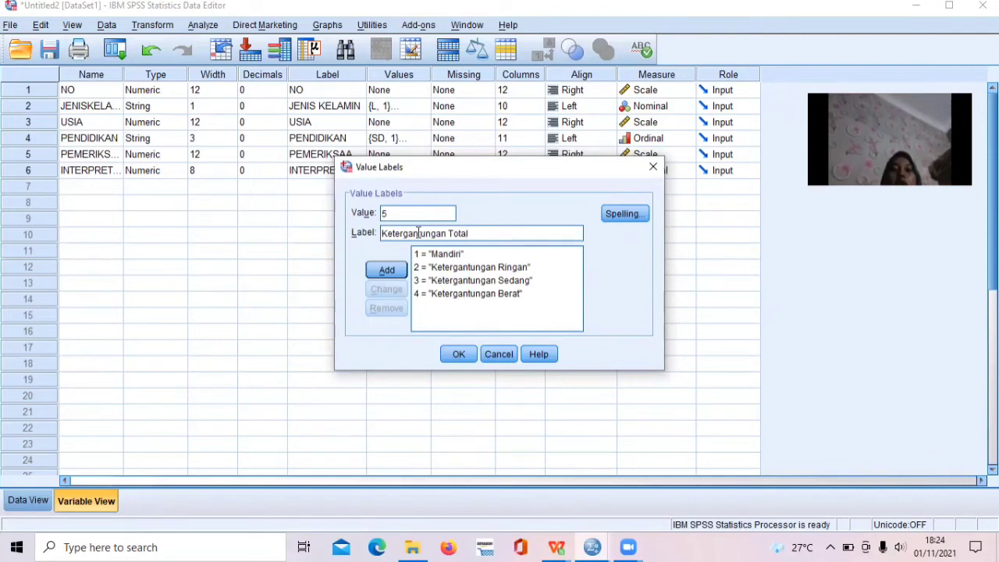
pyautogui.click(382, 271)
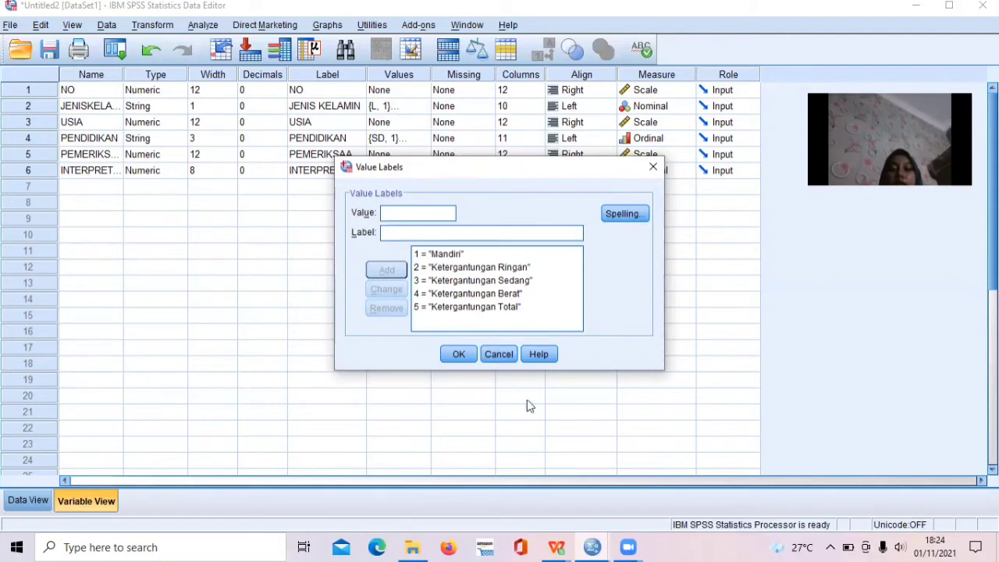
# Compare the value labels with the criteria table in the WPS exam workbook, and apply them to INTERPRETASIBI in SPSS.
pyautogui.moveTo(556, 545)
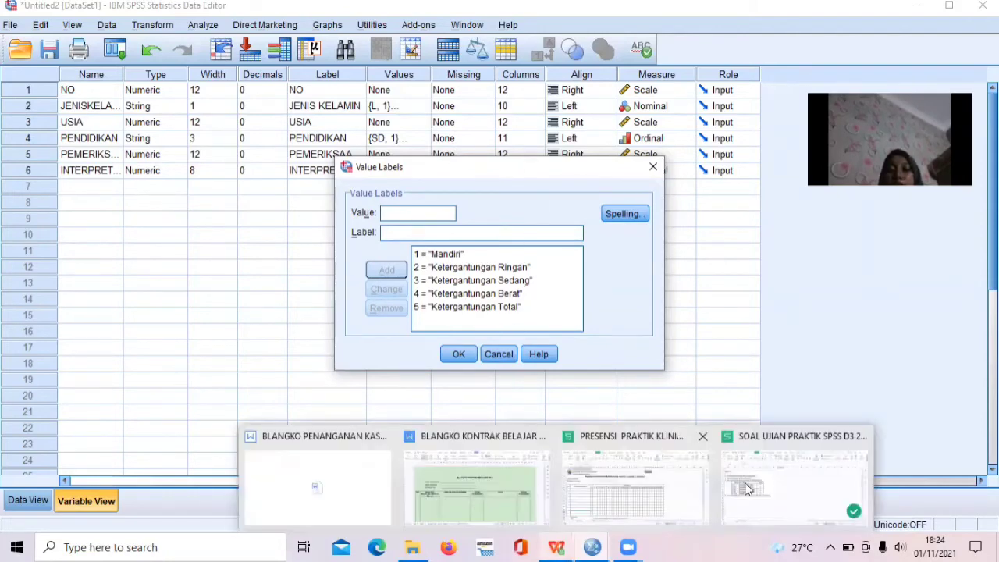
pyautogui.click(775, 486)
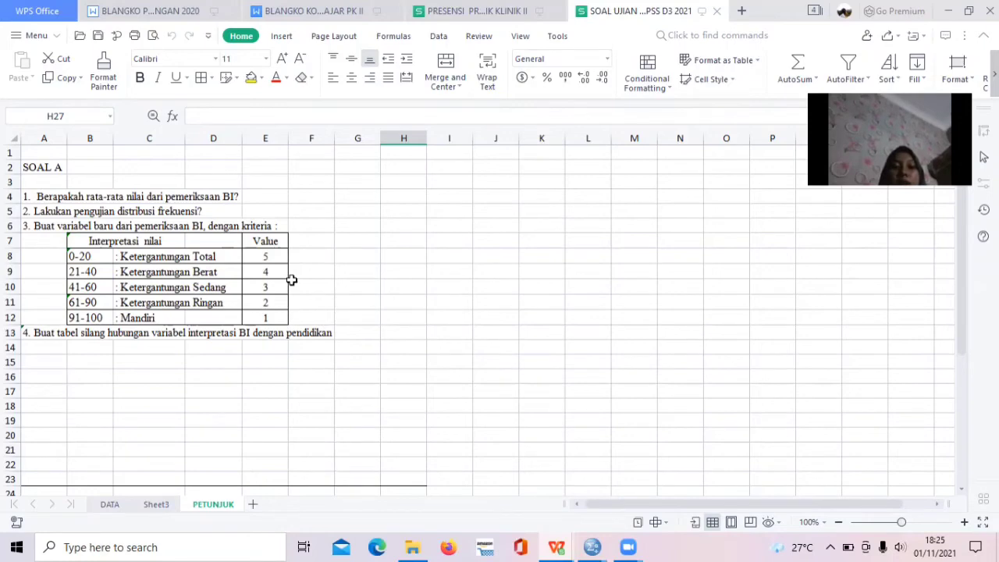
pyautogui.moveTo(593, 544)
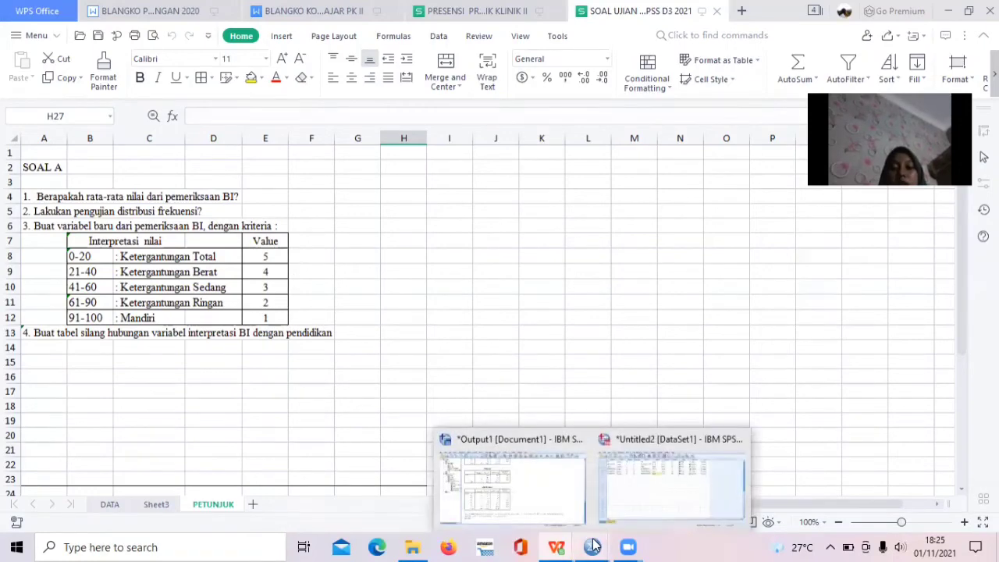
pyautogui.click(644, 482)
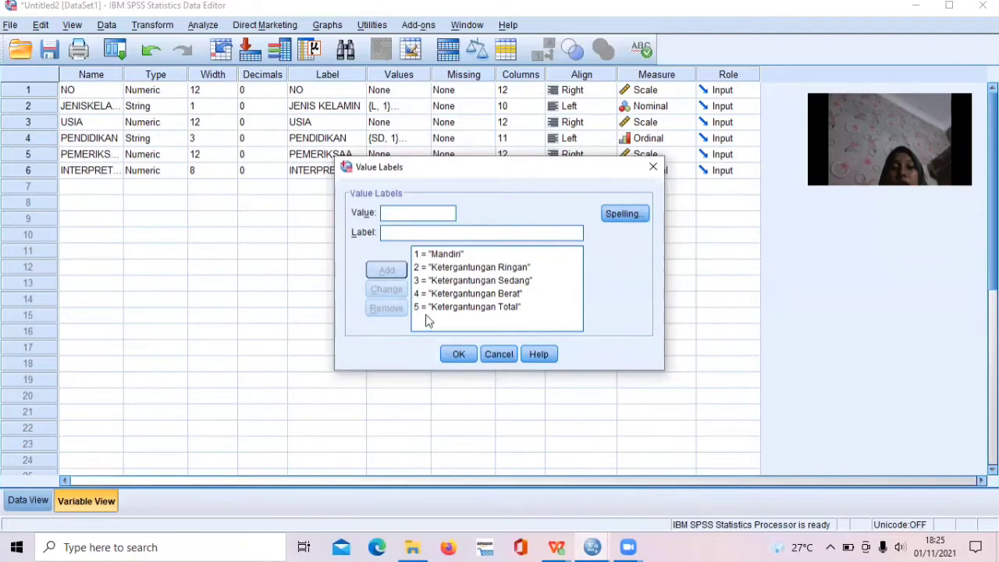
pyautogui.click(457, 353)
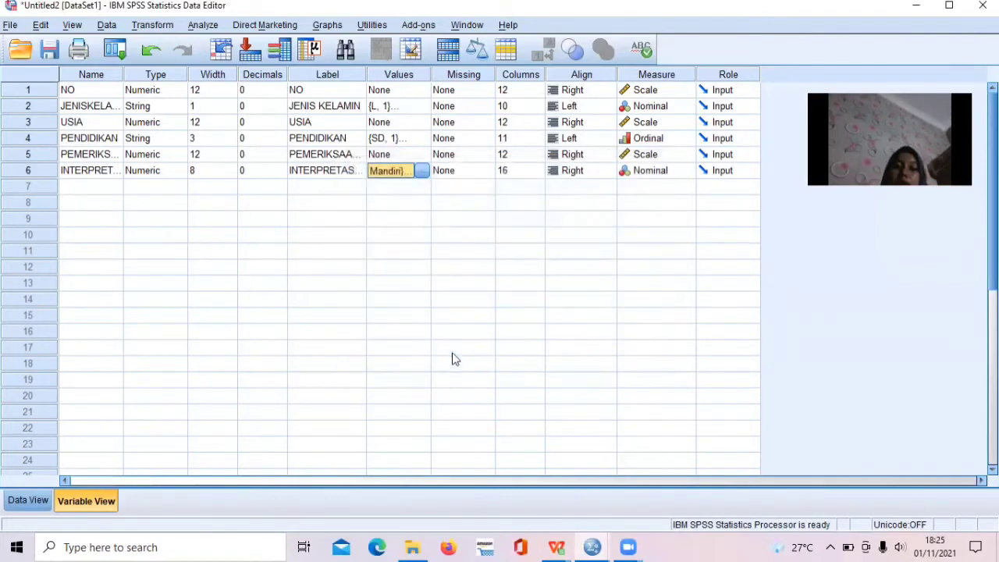
# Check the INTERPRETASIBI categories in the data rows by toggling the value label display and restoring it.
pyautogui.click(23, 501)
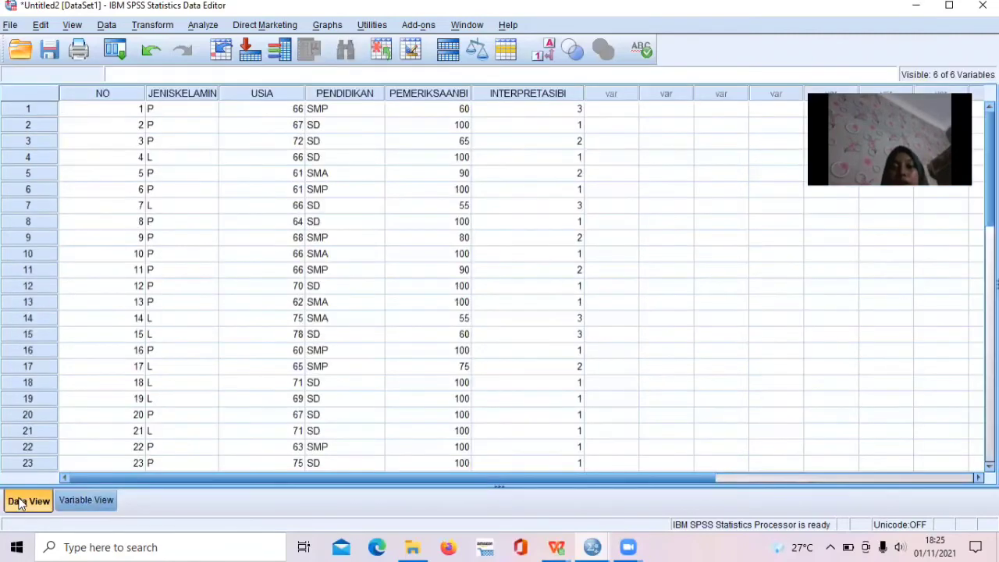
pyautogui.click(549, 50)
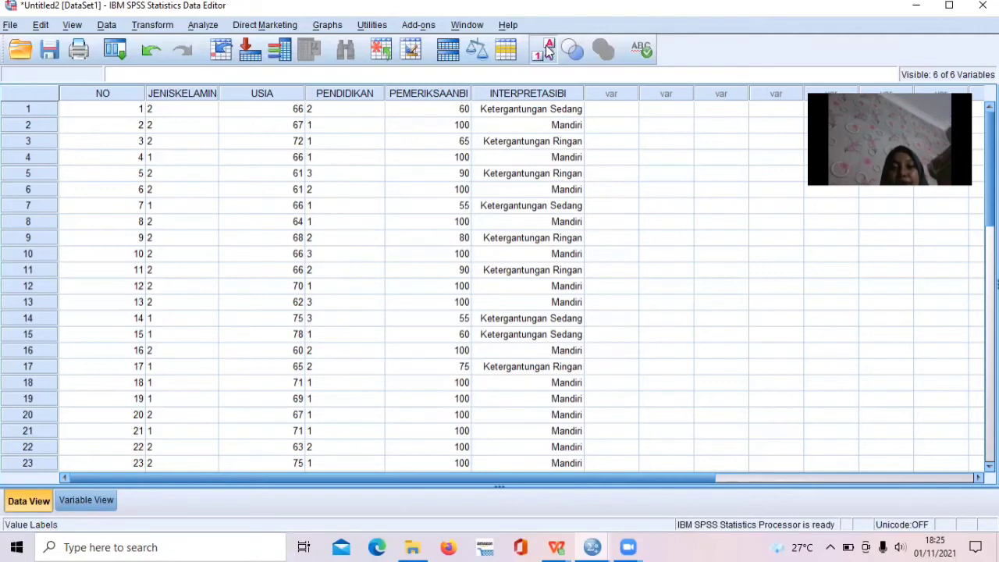
pyautogui.click(549, 51)
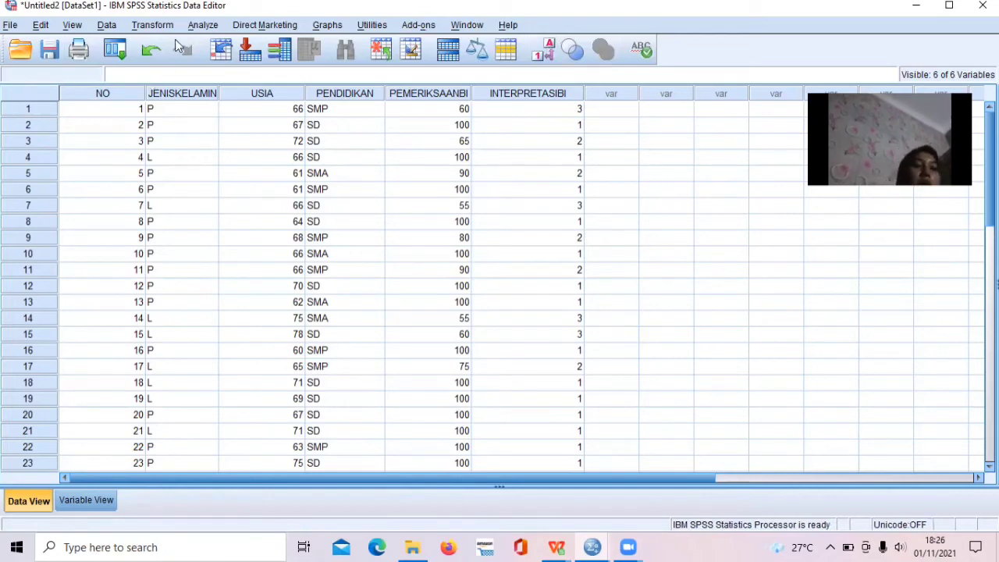
# Set up a Crosstabs analysis with INTERPRETASI BI as the row variable and PENDIDIKAN as the column variable.
pyautogui.click(199, 25)
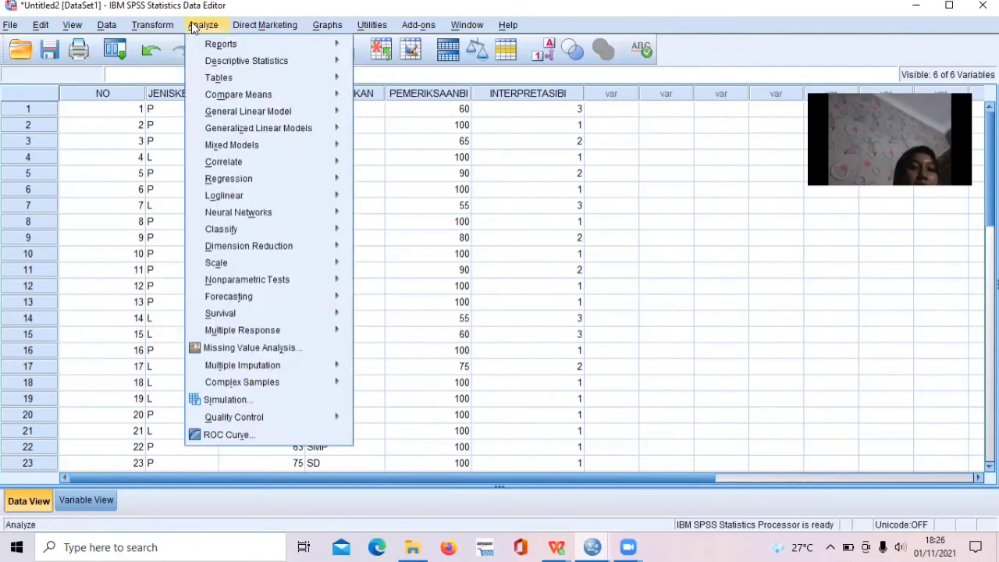
pyautogui.moveTo(228, 64)
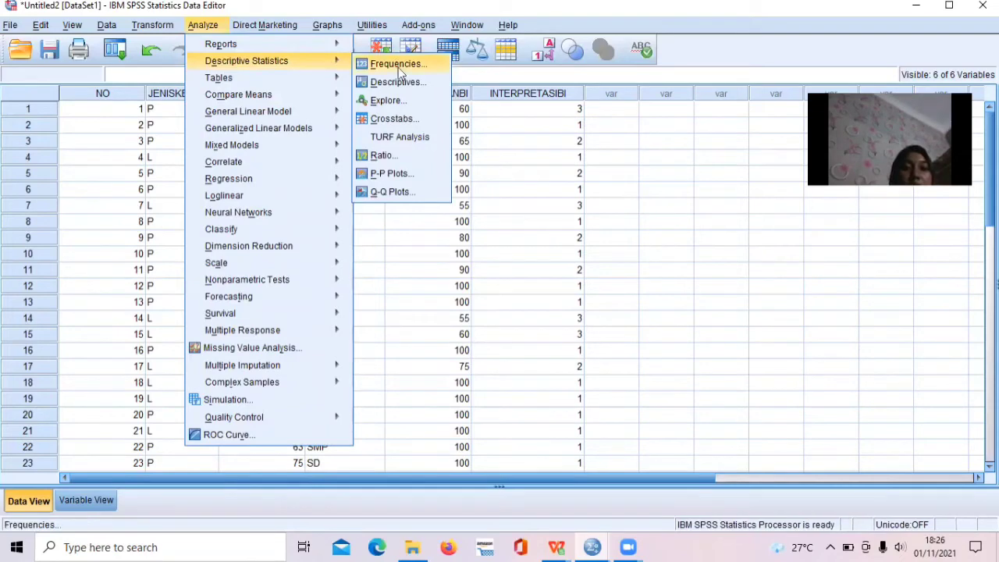
pyautogui.click(403, 119)
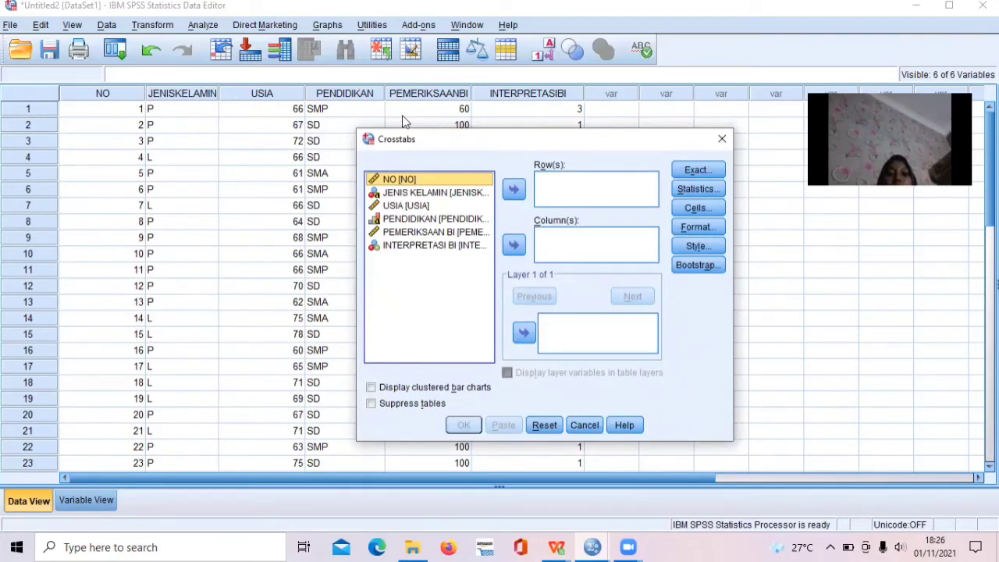
pyautogui.click(434, 248)
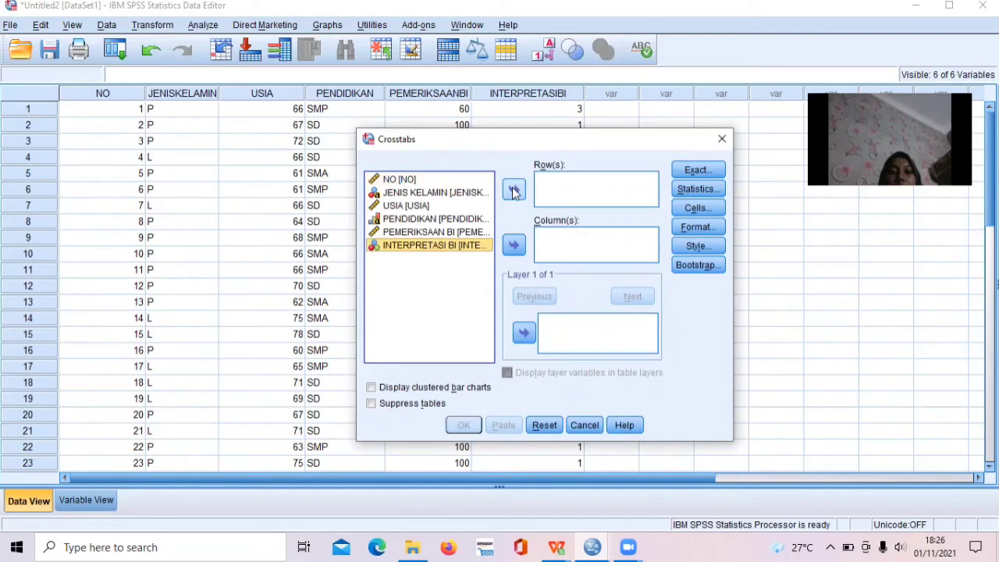
pyautogui.click(514, 189)
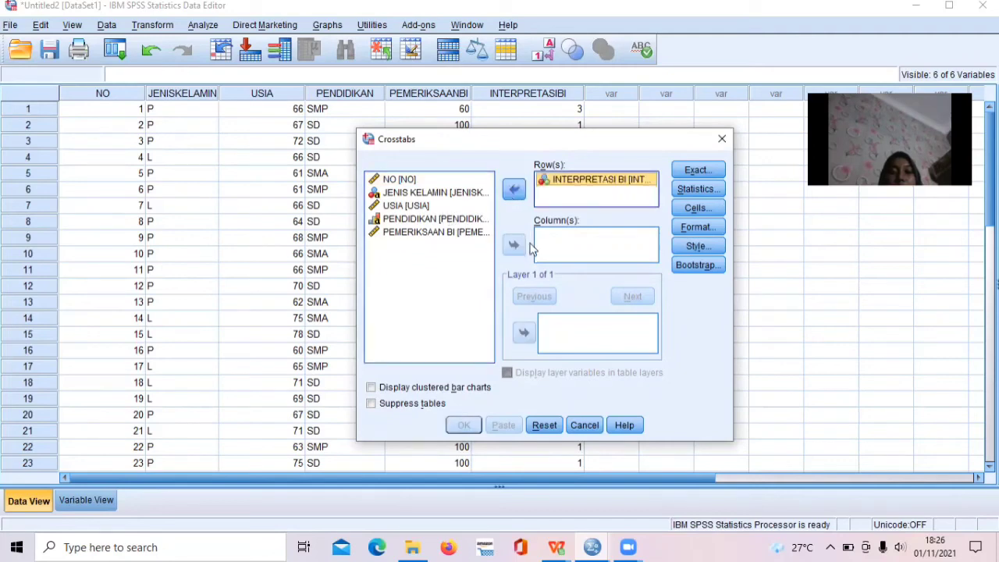
pyautogui.click(432, 218)
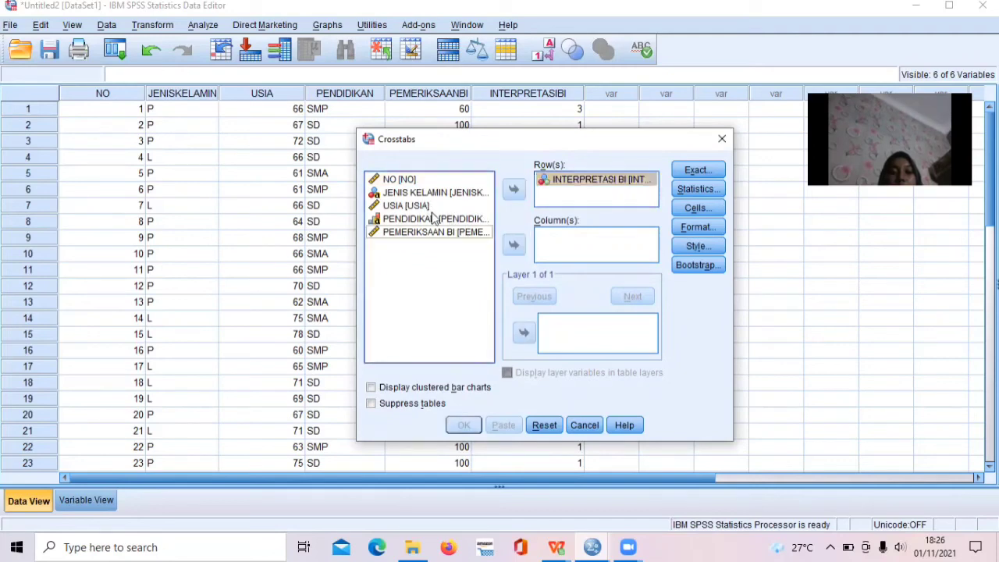
pyautogui.click(513, 246)
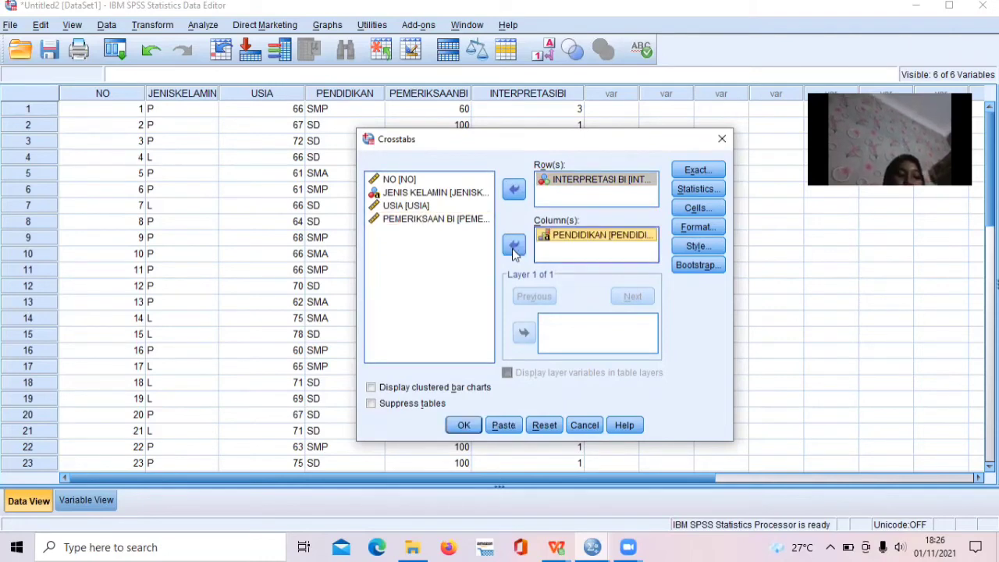
# Include row, column and total percentages in the crosstab's cell display.
pyautogui.click(708, 208)
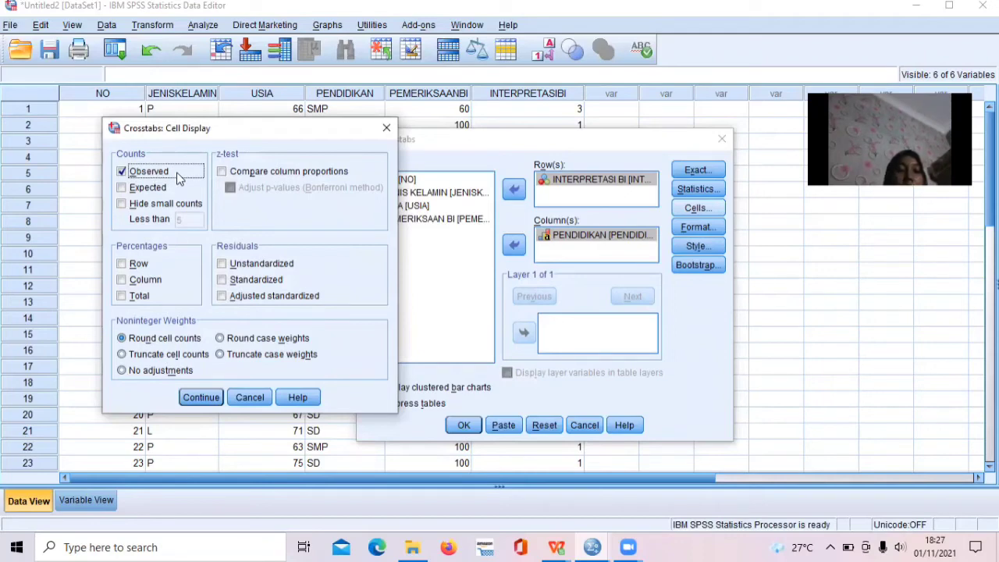
pyautogui.click(131, 265)
pyautogui.click(136, 286)
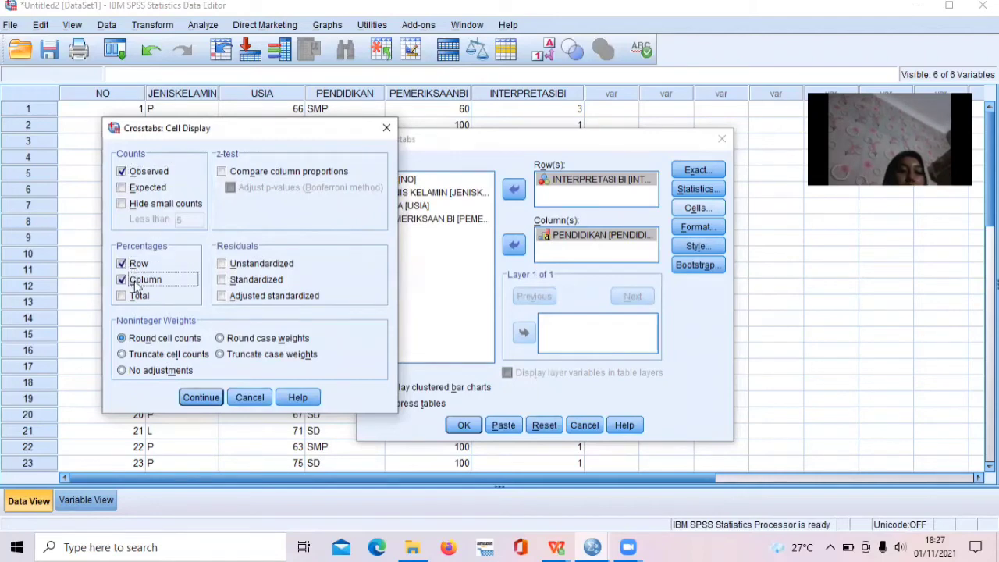
pyautogui.click(138, 303)
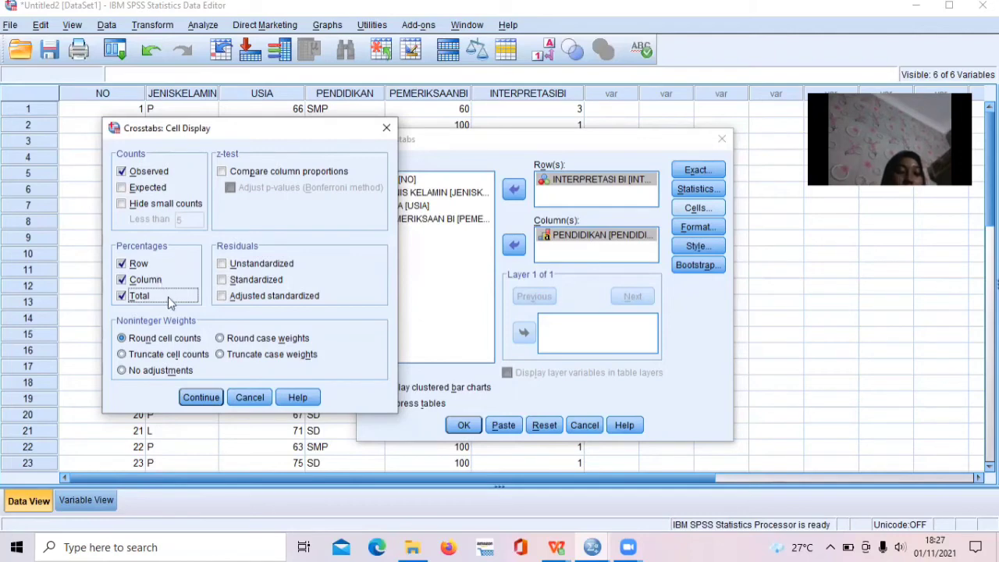
pyautogui.click(201, 399)
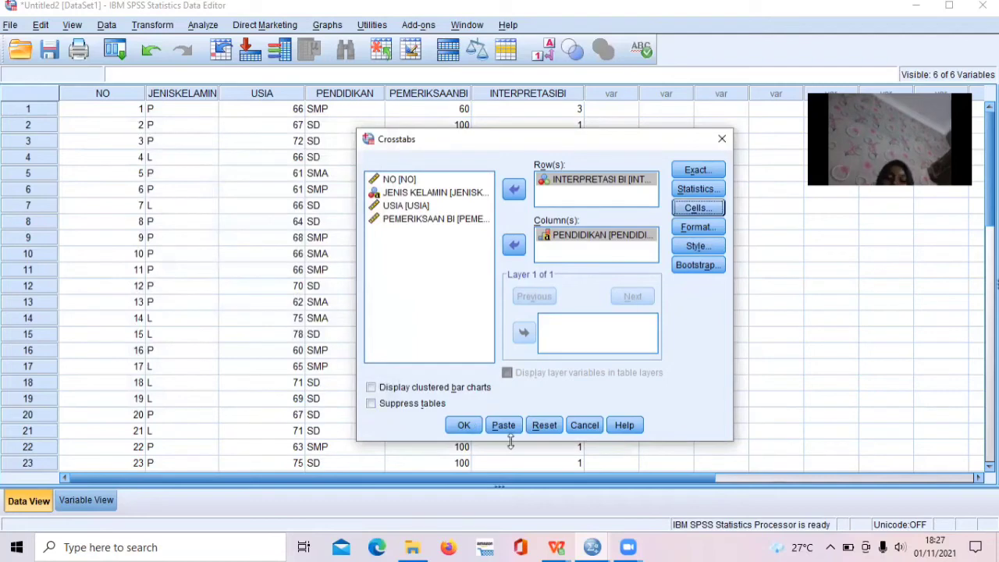
# Run the crosstab of INTERPRETASI BI by PENDIDIKAN and review the full crosstabulation table in the output.
pyautogui.click(464, 425)
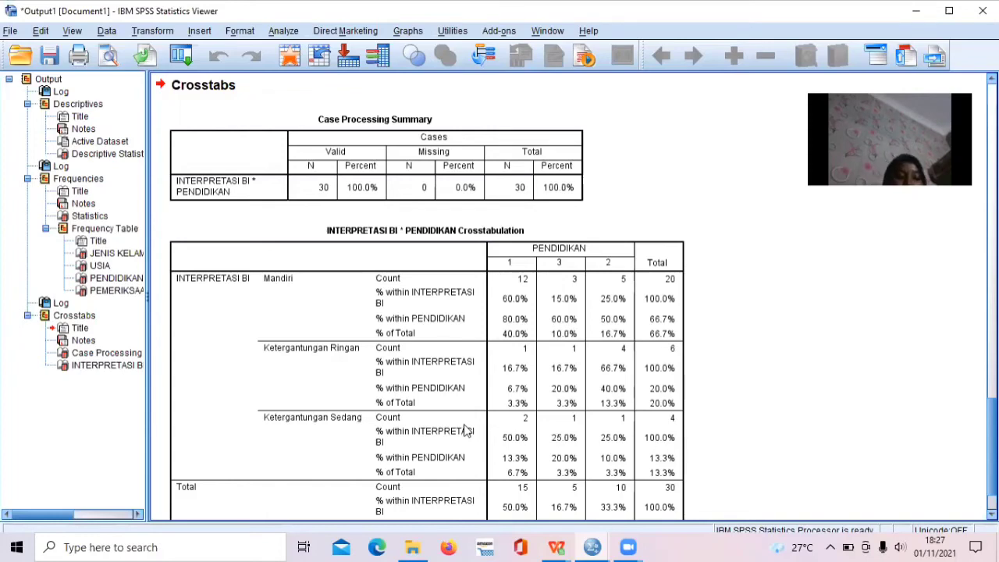
pyautogui.click(429, 433)
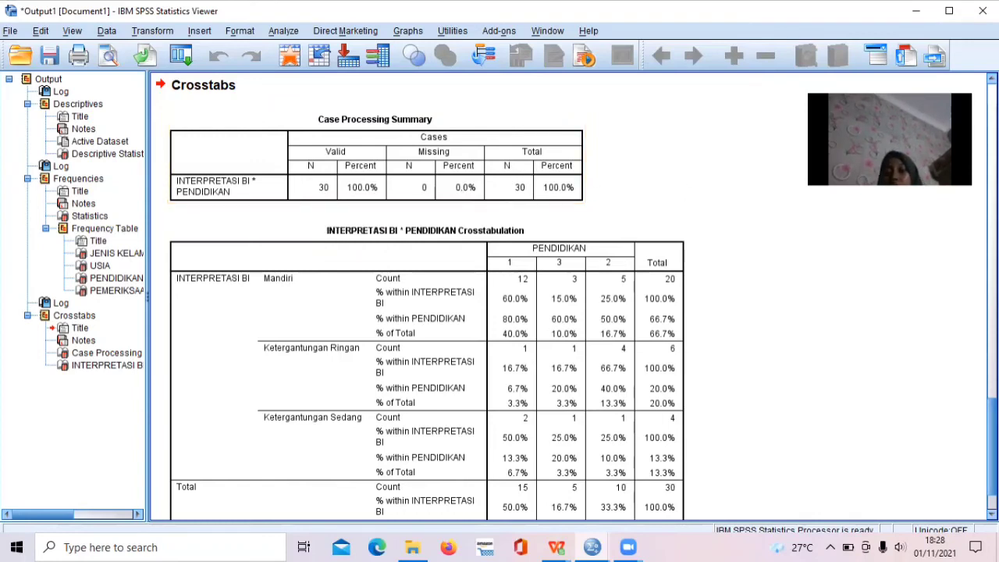
pyautogui.scroll(-3, 574, 296)
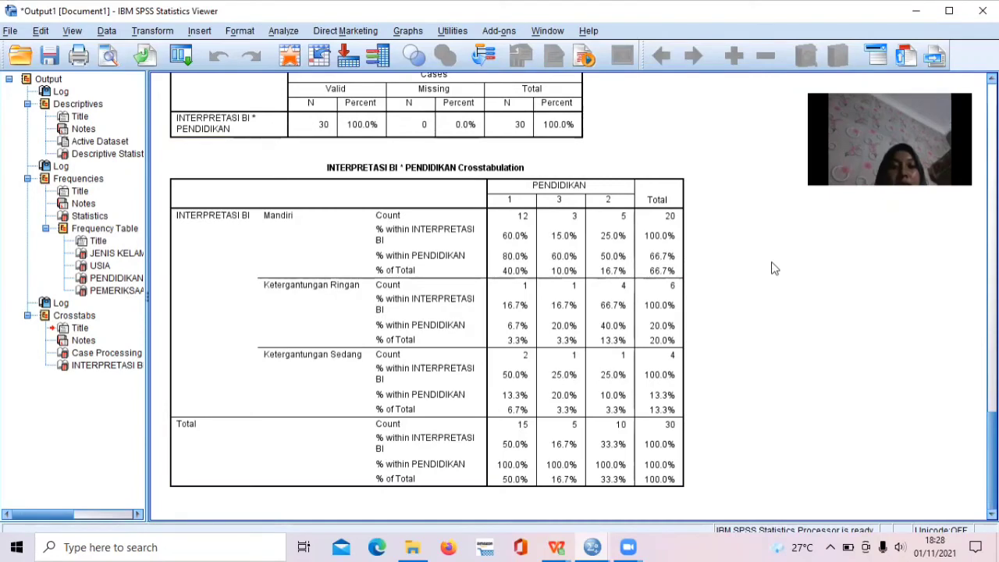
pyautogui.click(596, 184)
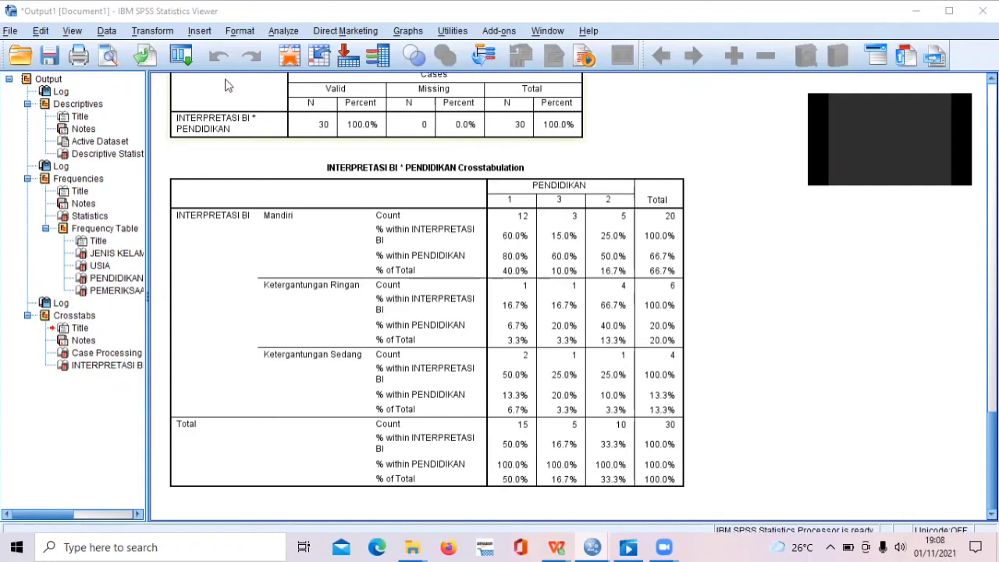
# Return from the output to the Data Editor and start saving the dataset as a new file on the Desktop.
pyautogui.click(925, 14)
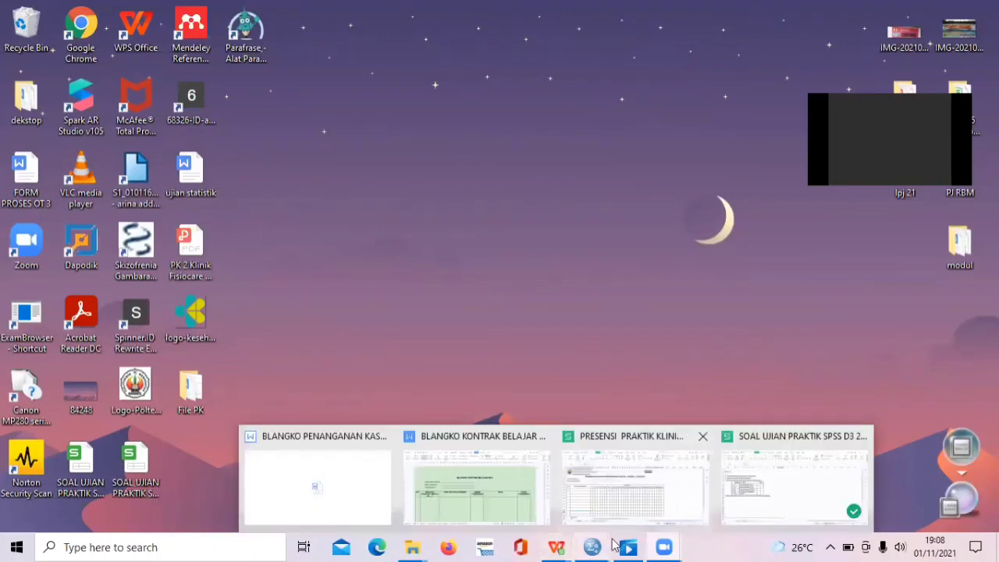
pyautogui.click(638, 508)
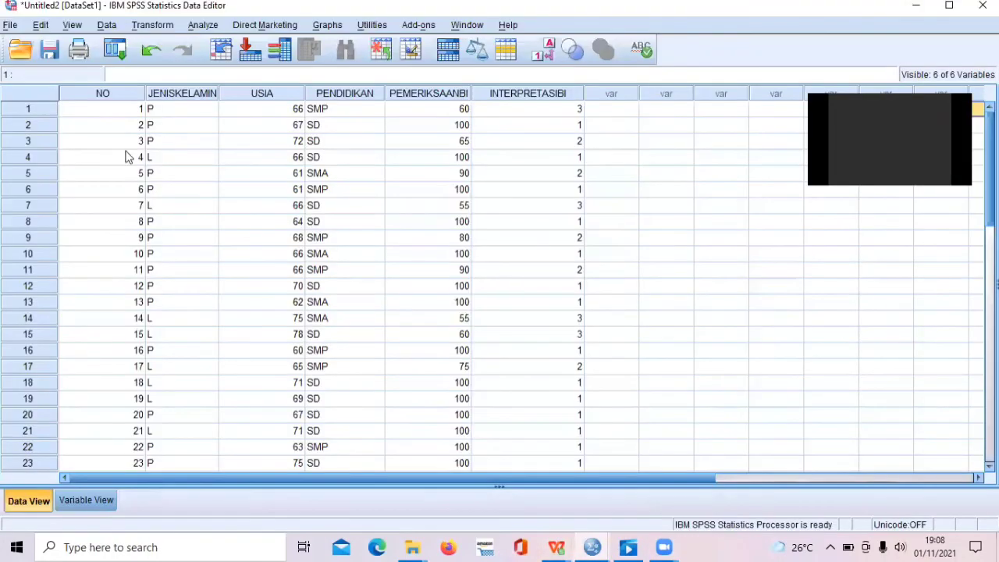
pyautogui.click(10, 25)
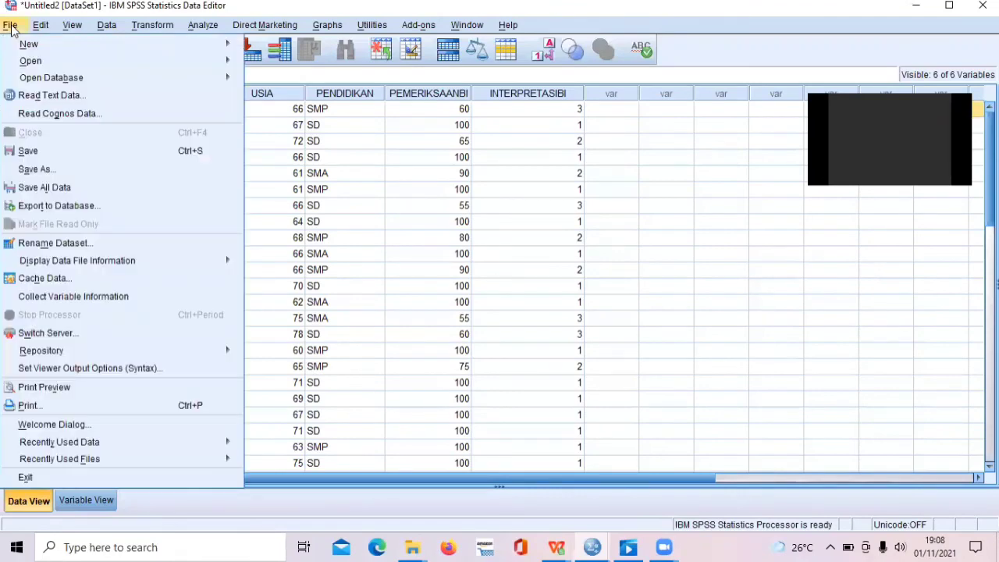
pyautogui.click(57, 171)
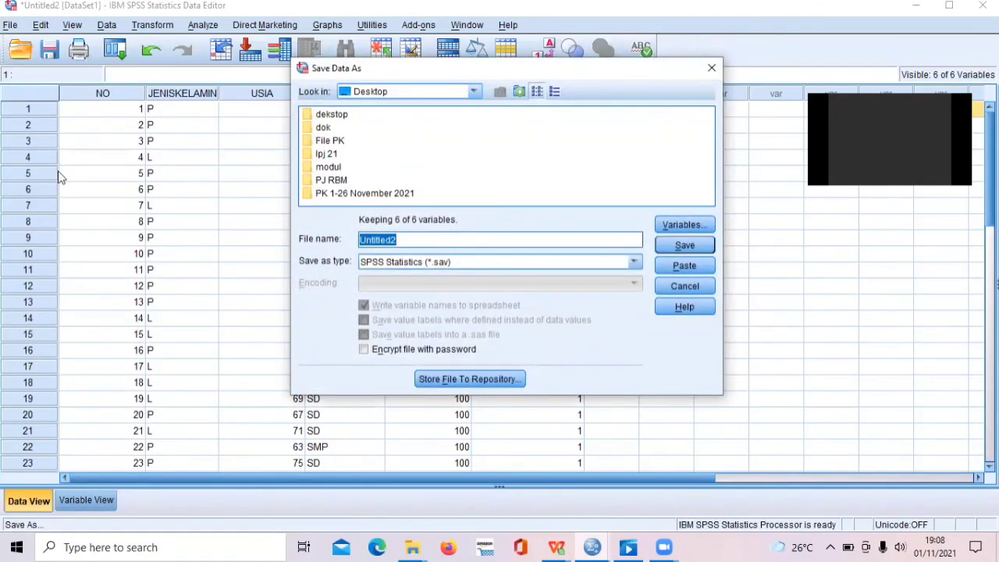
pyautogui.click(473, 91)
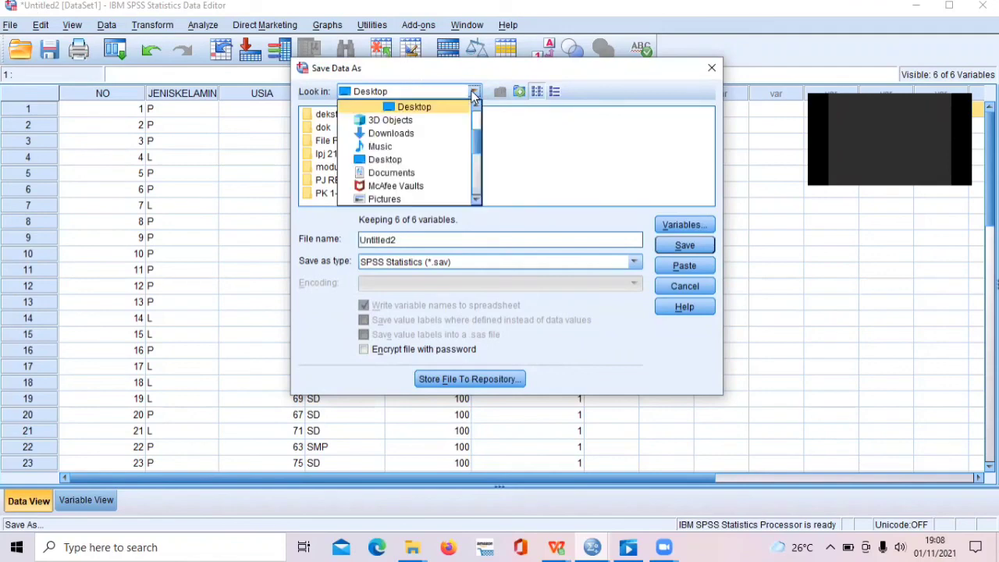
pyautogui.click(473, 92)
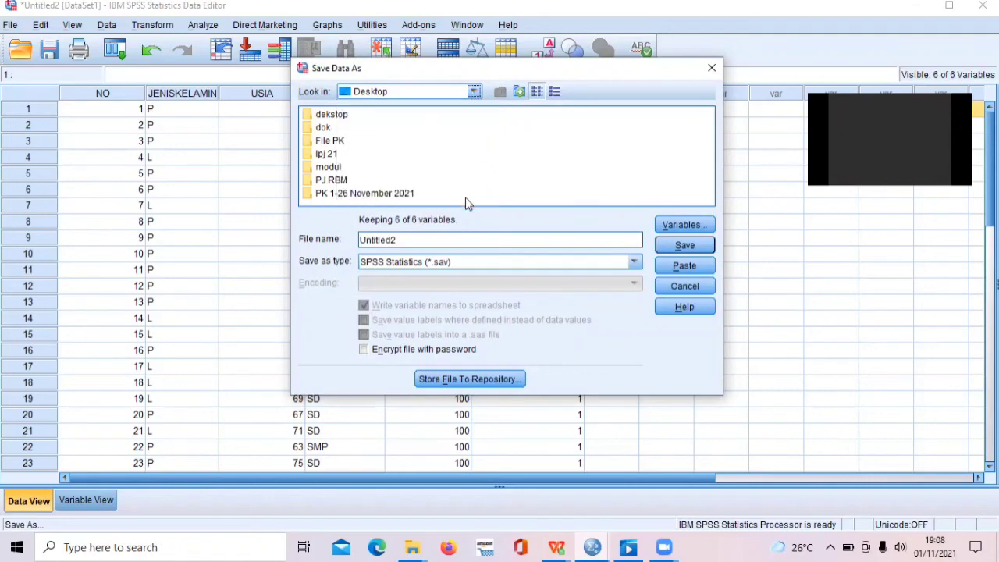
# Name the data file "Penelitian tentang kemandirian lansia di Desa X" and save it in SPSS Statistics (*.sav) format.
pyautogui.click(460, 239)
pyautogui.press('BackSpace')
pyautogui.press('BackSpace')
pyautogui.press('BackSpace')
pyautogui.press('BackSpace')
pyautogui.press('BackSpace')
pyautogui.press('BackSpace')
pyautogui.press('BackSpace')
pyautogui.press('BackSpace')
pyautogui.press('BackSpace')
pyautogui.write('Penelitian tenten')
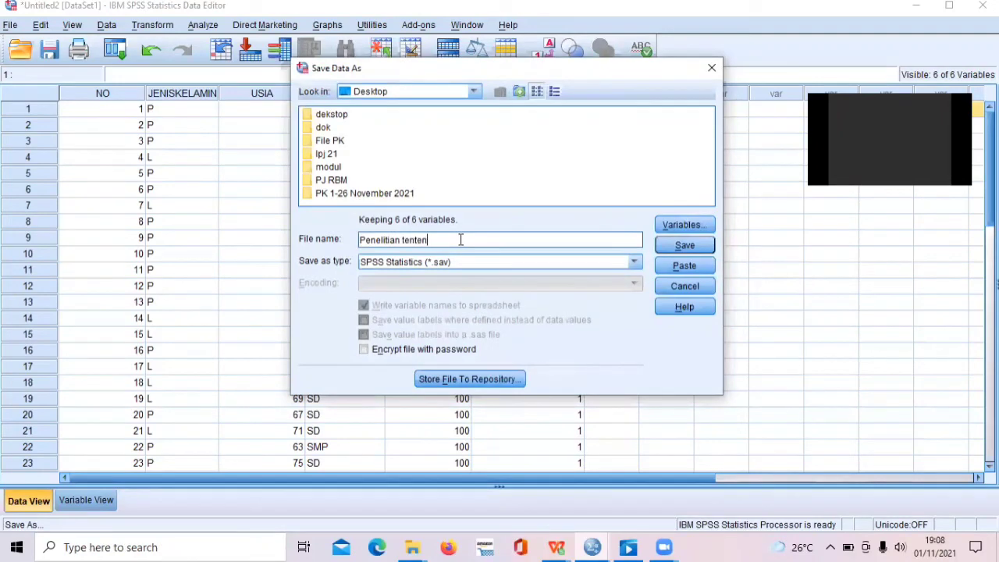
pyautogui.press('BackSpace')
pyautogui.press('BackSpace')
pyautogui.write('ang kemandiri')
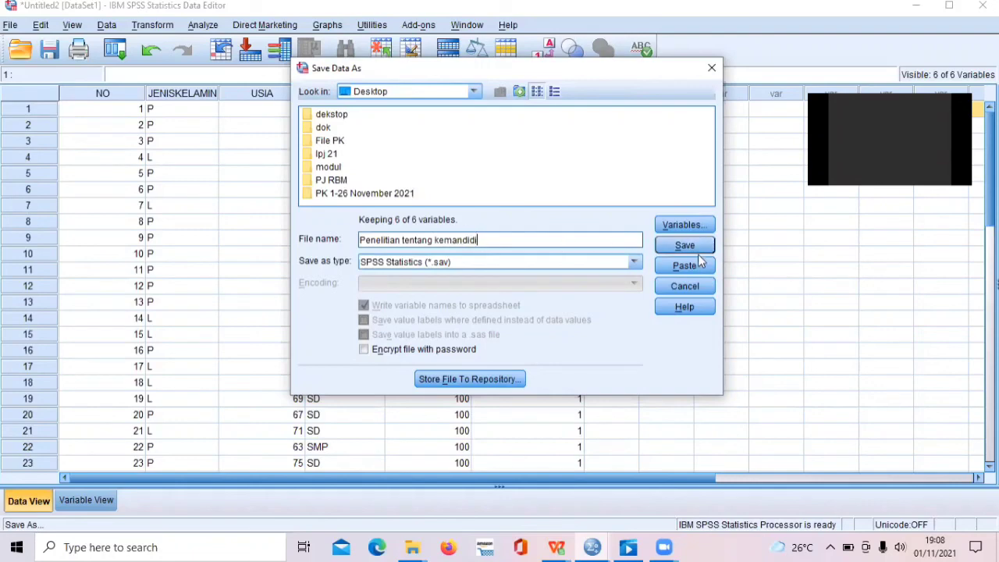
pyautogui.press('BackSpace')
pyautogui.press('BackSpace')
pyautogui.write('rian lansia di Dex')
pyautogui.press('BackSpace')
pyautogui.write('sa X')
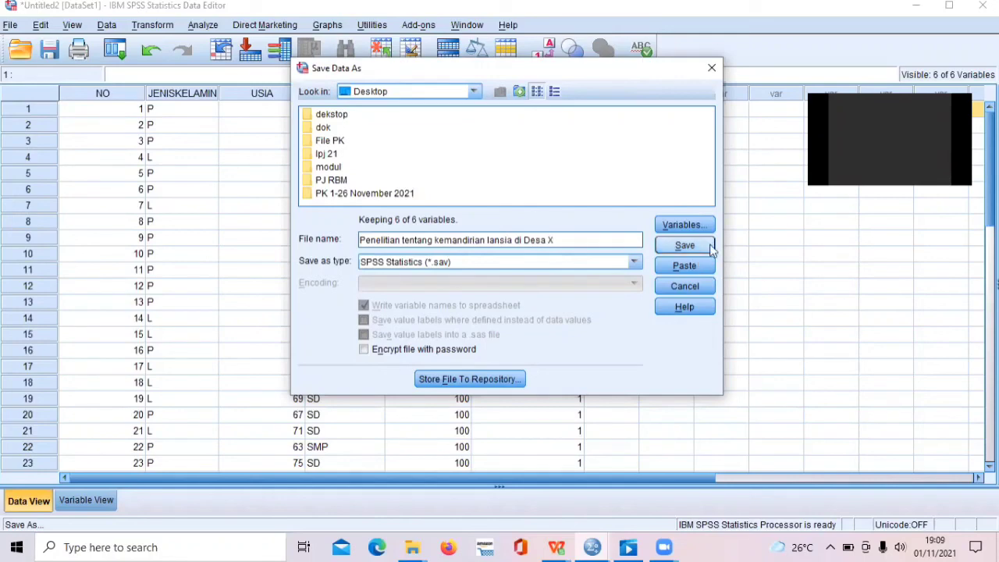
pyautogui.click(701, 244)
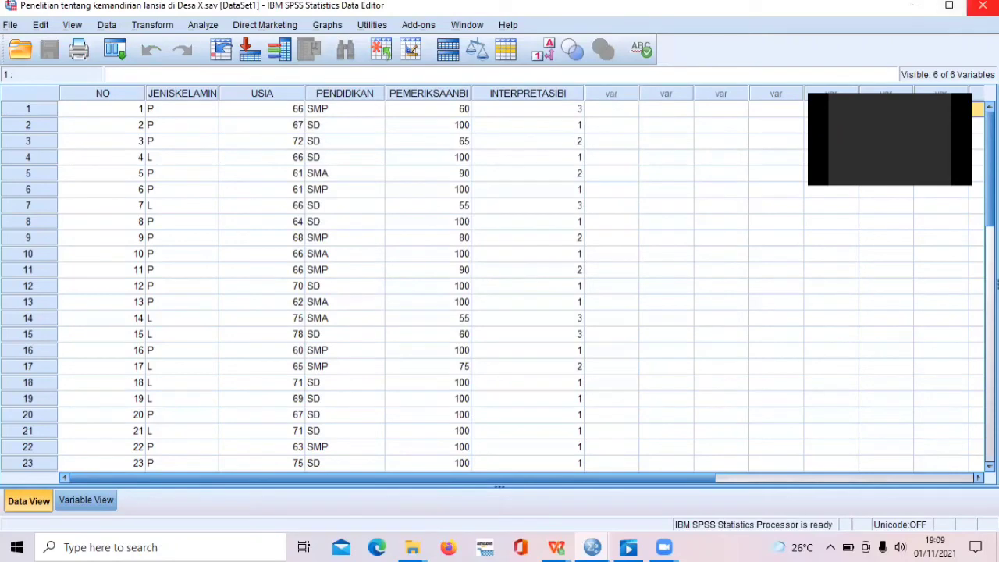
# Close the Data Editor and save the output to Documents as the viewer file "Penelitian tentang kemandirian lansia di Desa X".
pyautogui.click(982, 6)
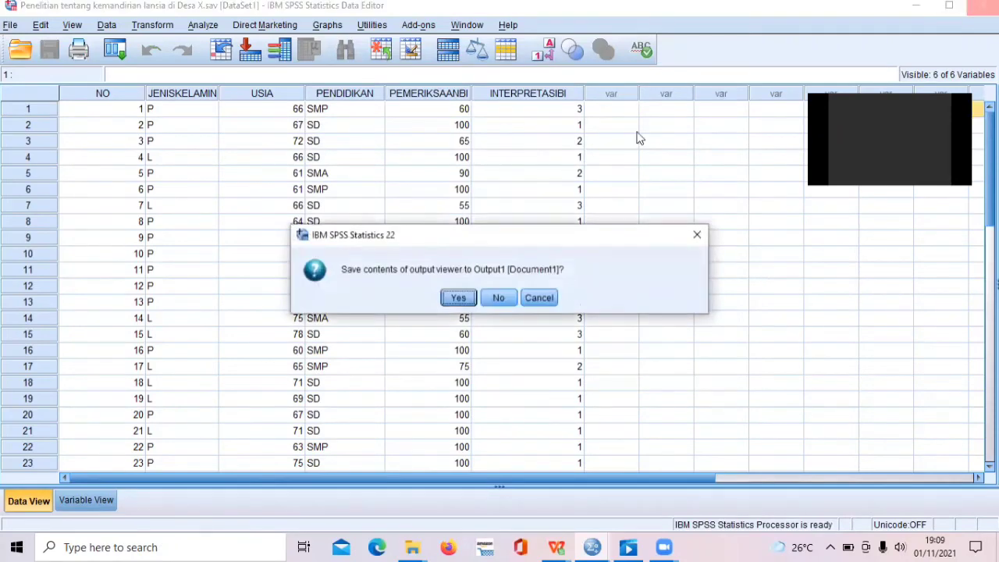
pyautogui.click(458, 298)
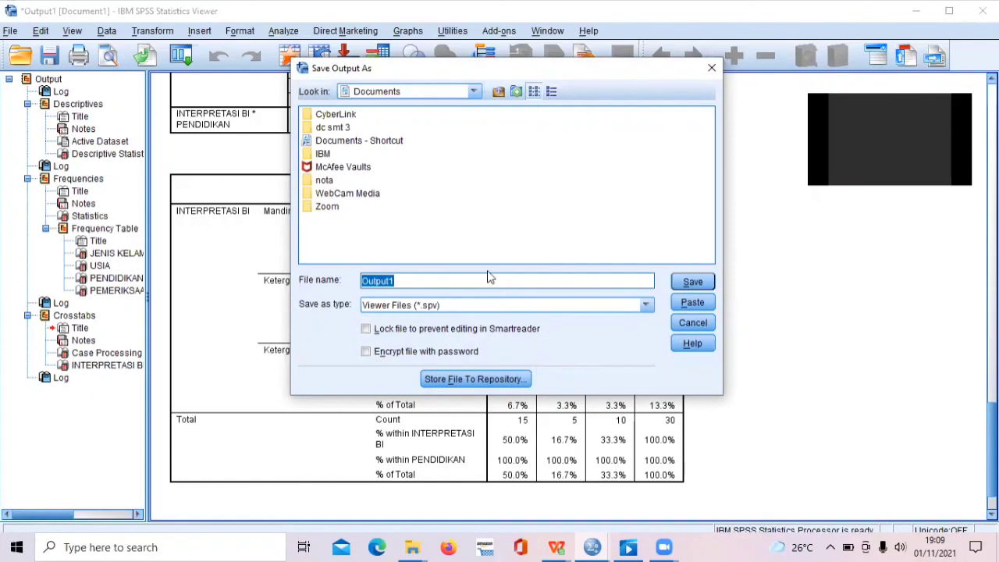
pyautogui.write('P')
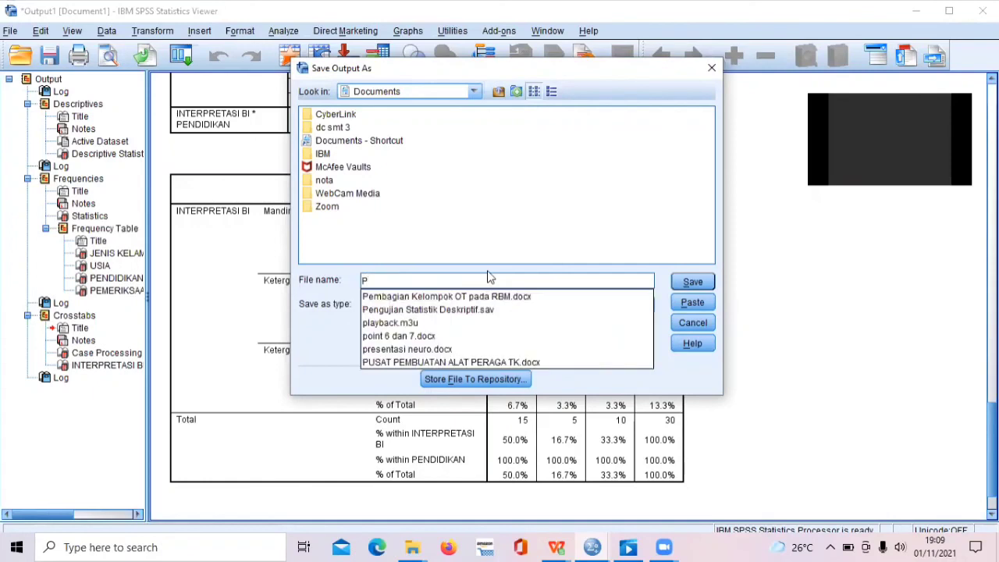
pyautogui.write('eneli')
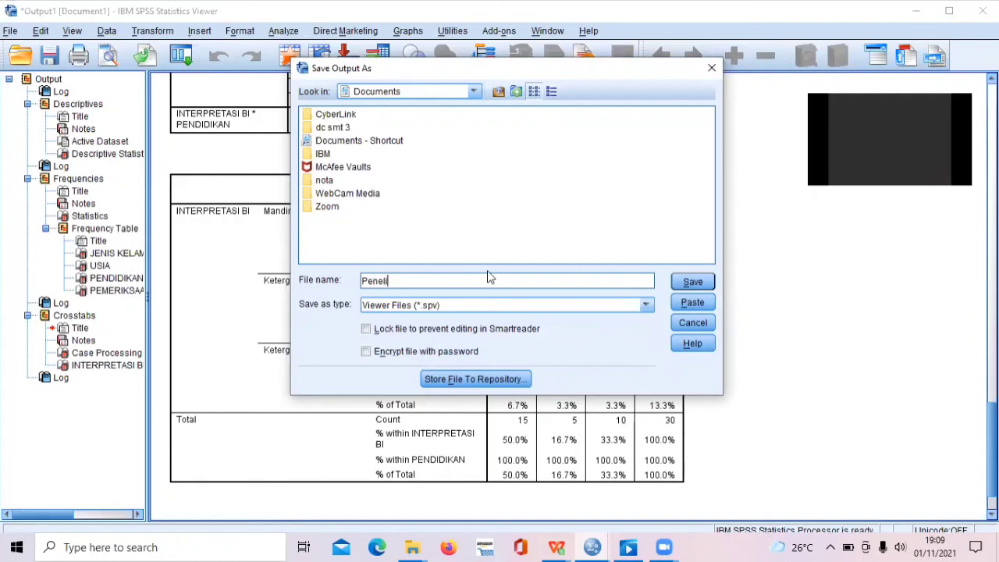
pyautogui.write('tian tentang kemandirian')
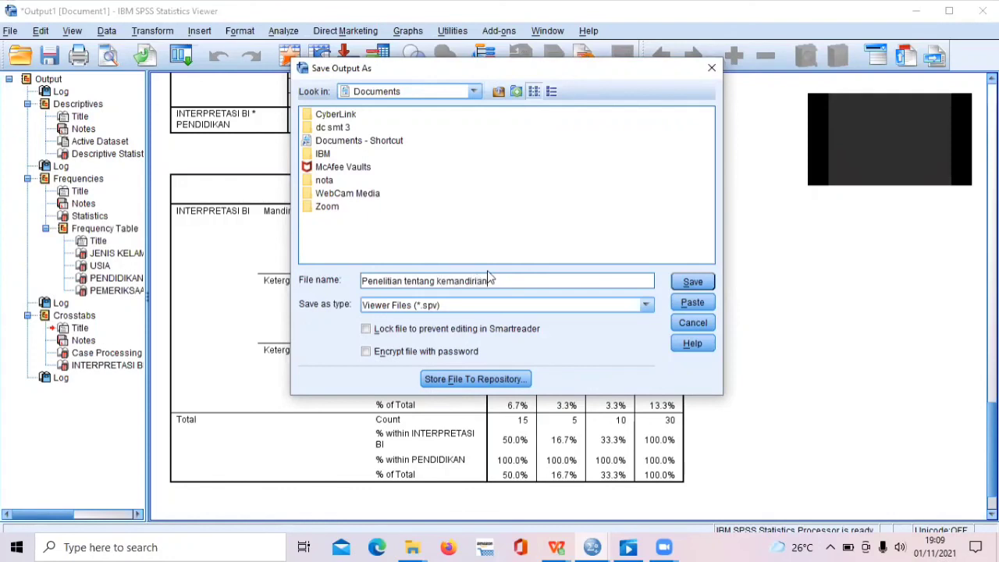
pyautogui.write(' lansia di Desa X')
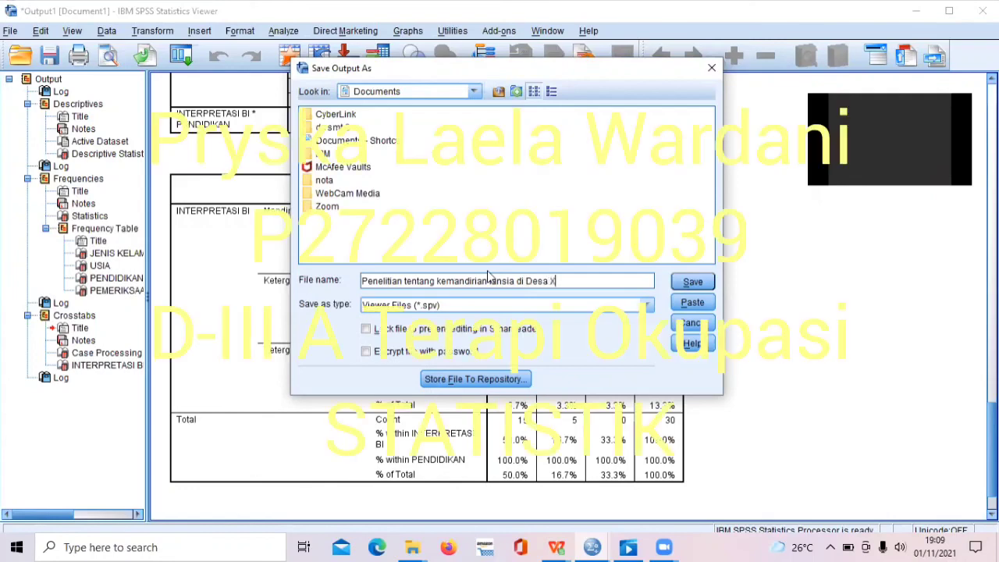
pyautogui.click(693, 284)
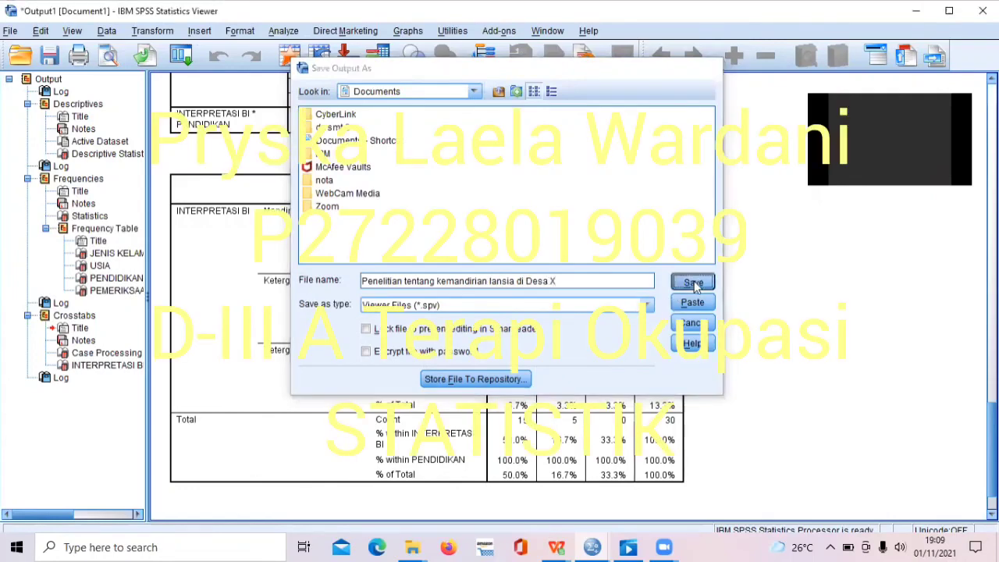